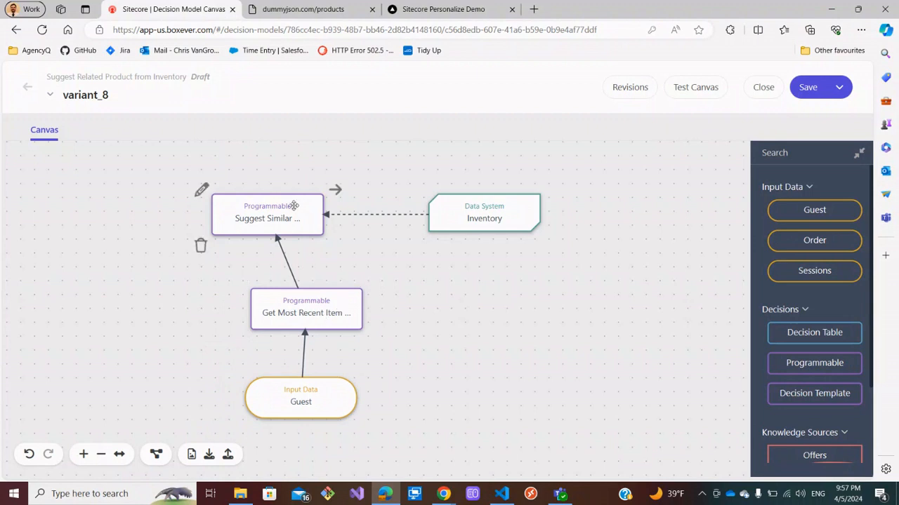
Rearrange the canvas nodes, moving Suggest Similar up and Get Most Recent Item and Guest down to make room.
left_click_drag(293, 204, 315, 175)
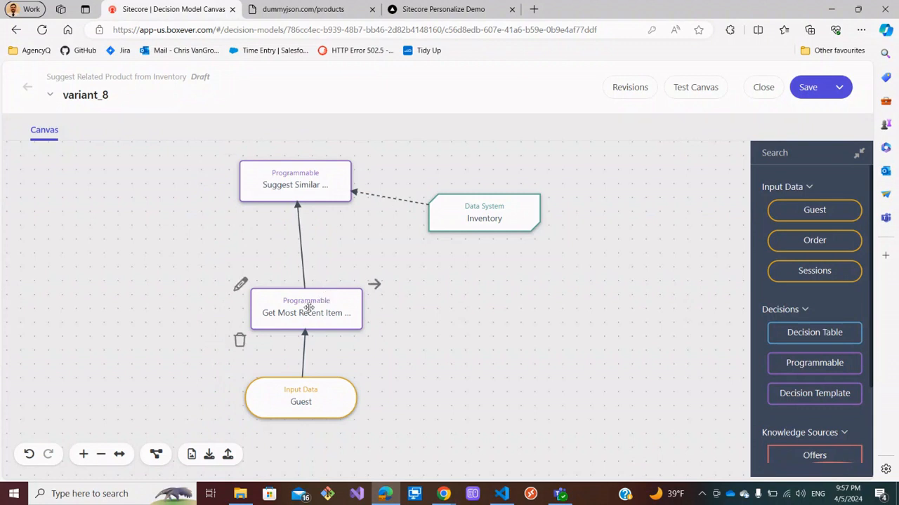
left_click_drag(315, 300, 321, 295)
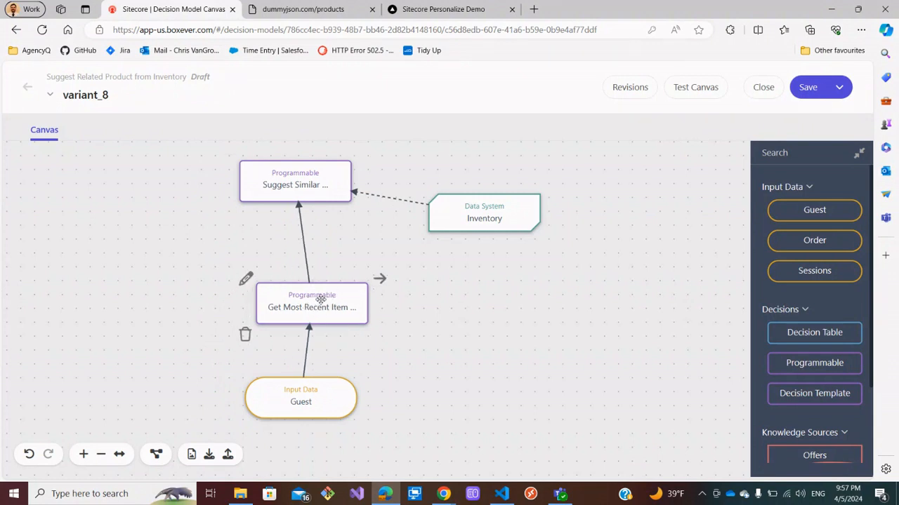
left_click(309, 344)
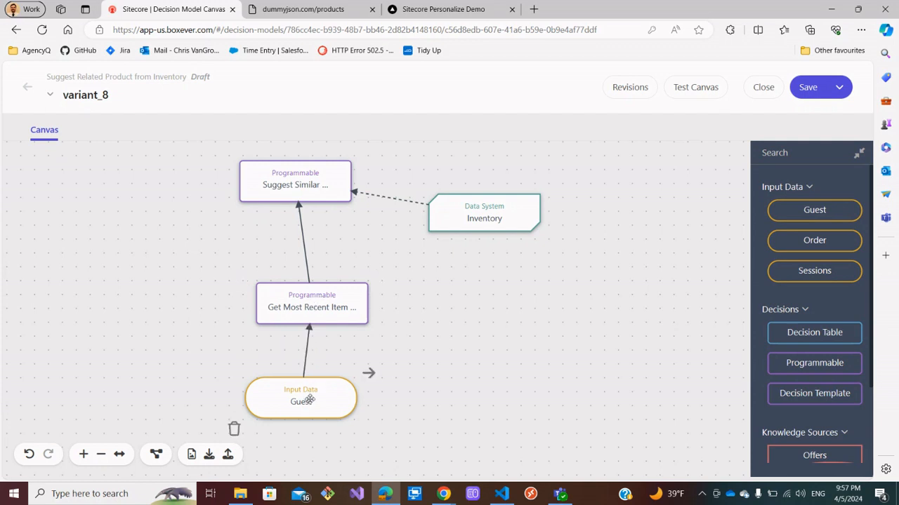
left_click(309, 313)
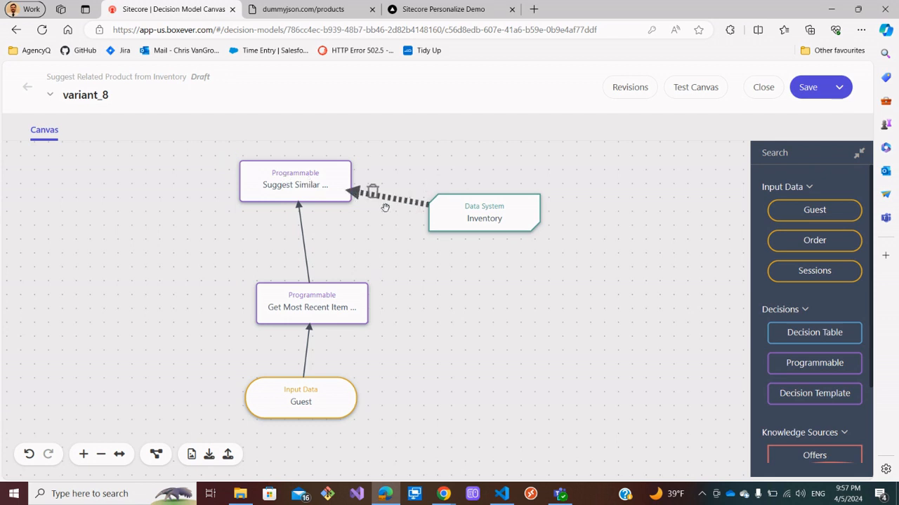
left_click_drag(309, 402, 342, 418)
left_click_drag(343, 308, 355, 336)
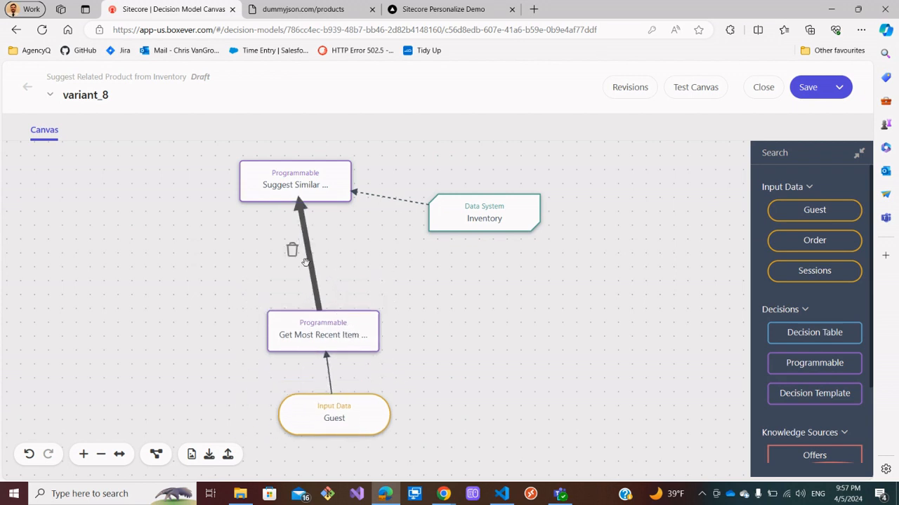
Replace the direct link with a new Decision Table node connected between Get Most Recent Item and Suggest Similar.
left_click(294, 250)
left_click_drag(807, 332, 311, 251)
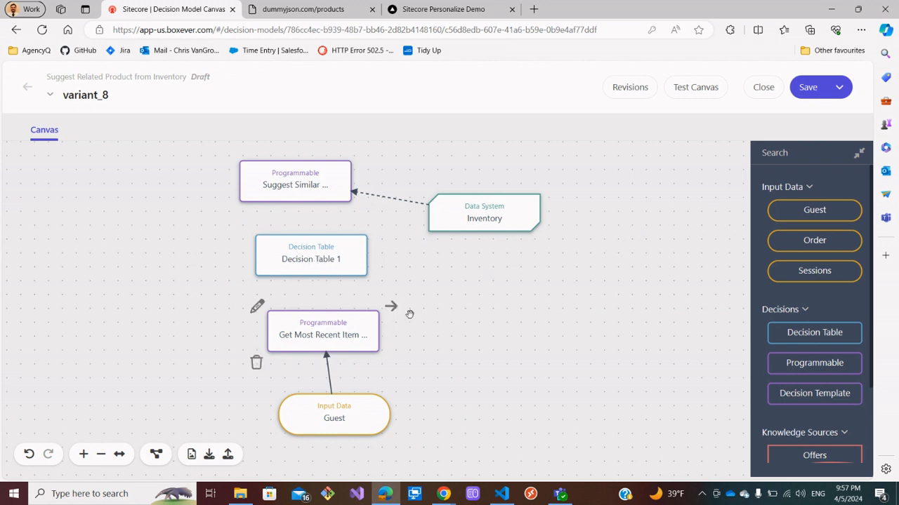
left_click_drag(391, 307, 351, 284)
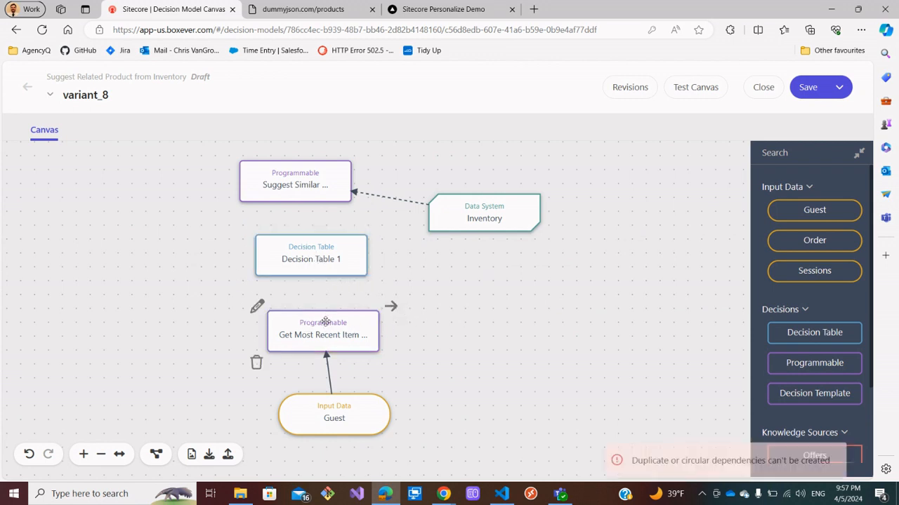
left_click_drag(391, 306, 346, 279)
left_click_drag(379, 230, 316, 193)
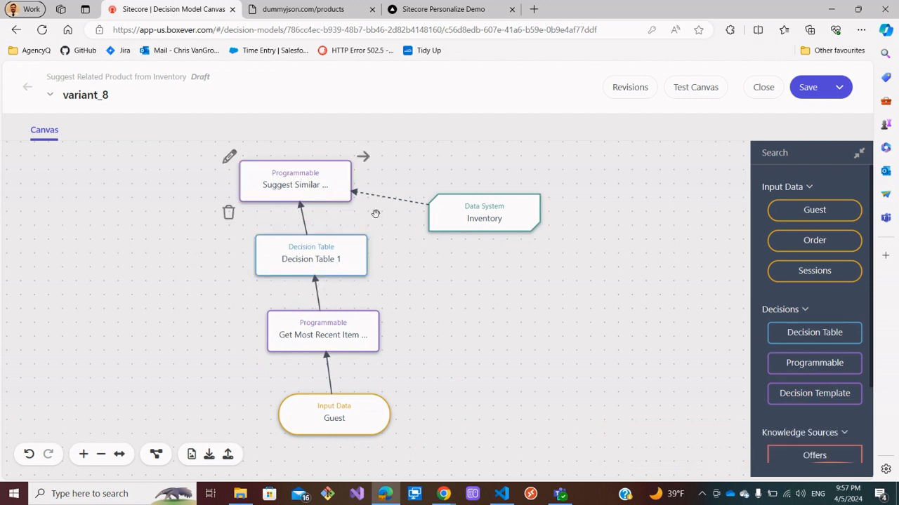
Realign the Inventory, Decision Table and Get Most Recent Item nodes on the canvas.
left_click_drag(494, 219, 493, 196)
mouse_move(330, 186)
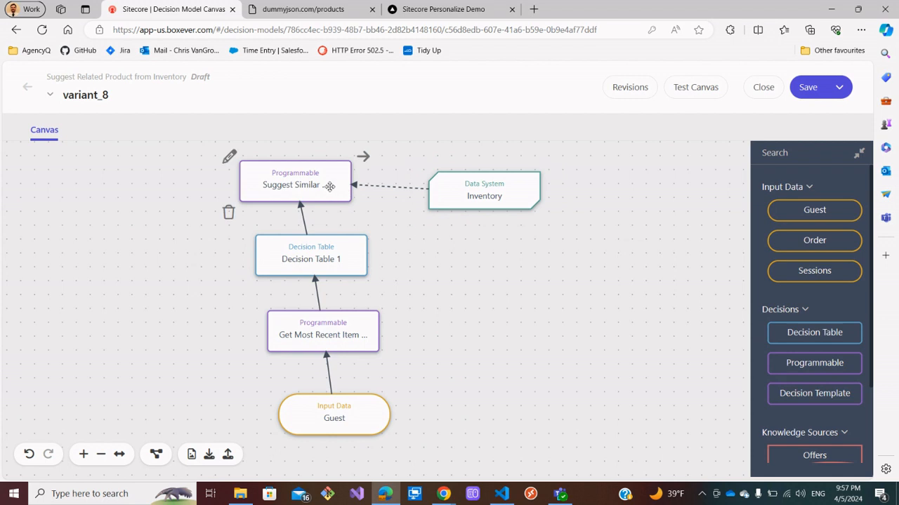
left_click_drag(344, 329, 365, 329)
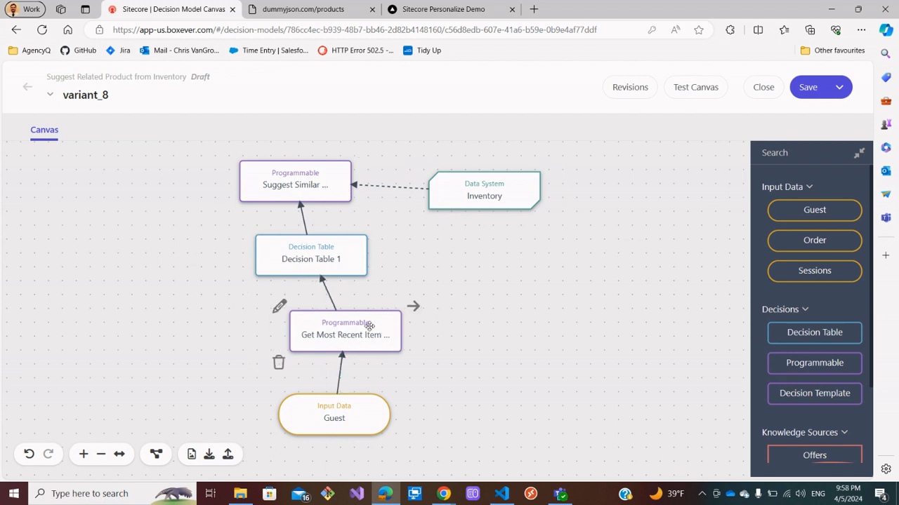
mouse_move(322, 236)
left_click_drag(321, 236, 344, 237)
left_click_drag(491, 195, 514, 194)
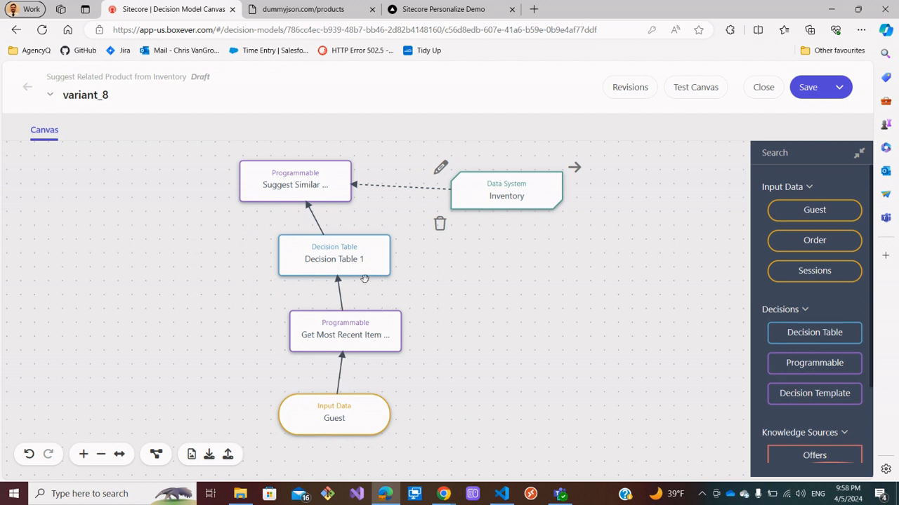
mouse_move(358, 266)
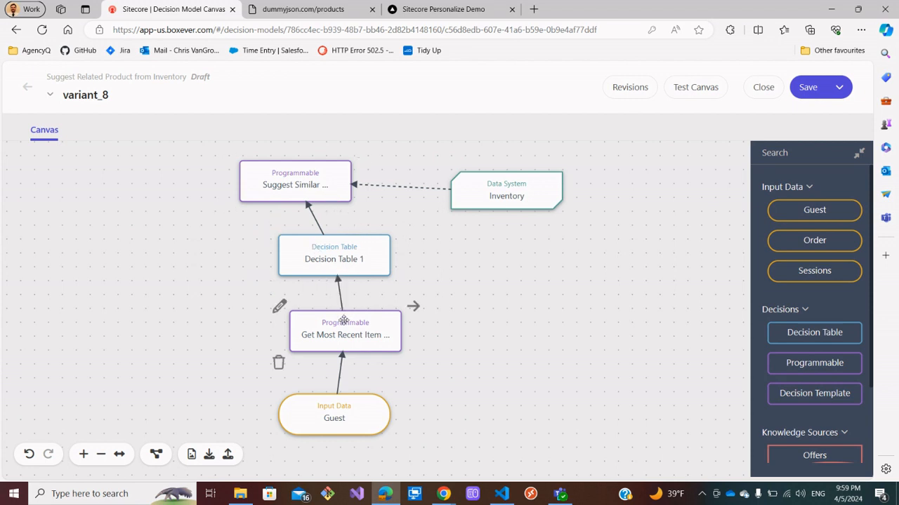
Open the Get Most Recent Item programmable and make its script return arbitraryData.ext.item_category.
left_click(280, 308)
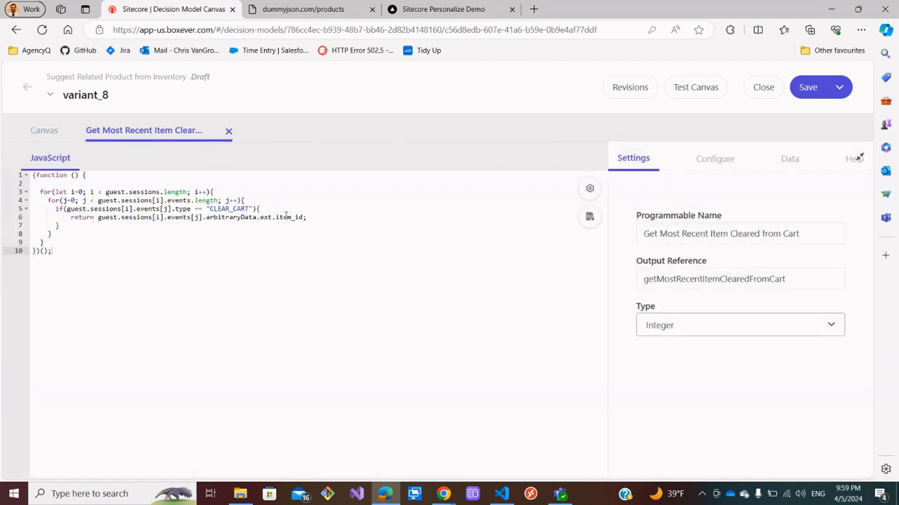
left_click(297, 217)
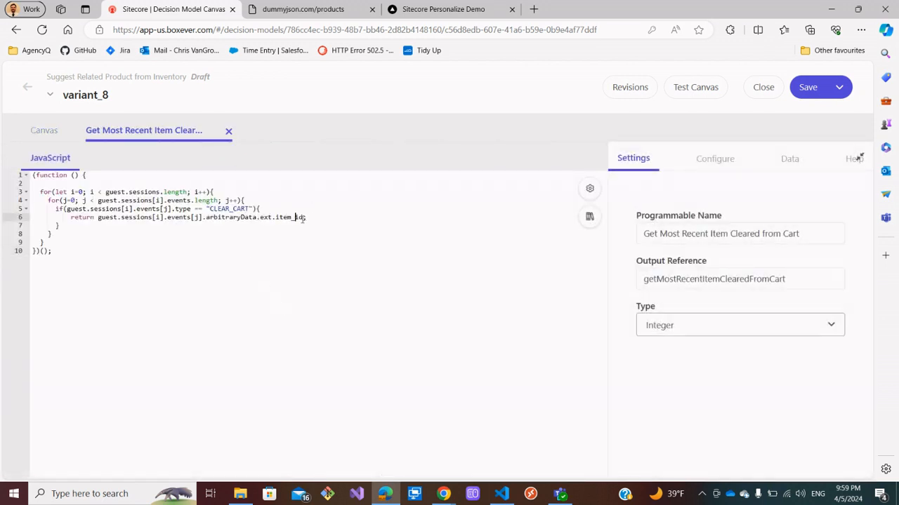
left_click(303, 218)
key("BackSpace")
key("BackSpace")
type("category")
Set the programmable's output Type to String and save the variant.
left_click(671, 328)
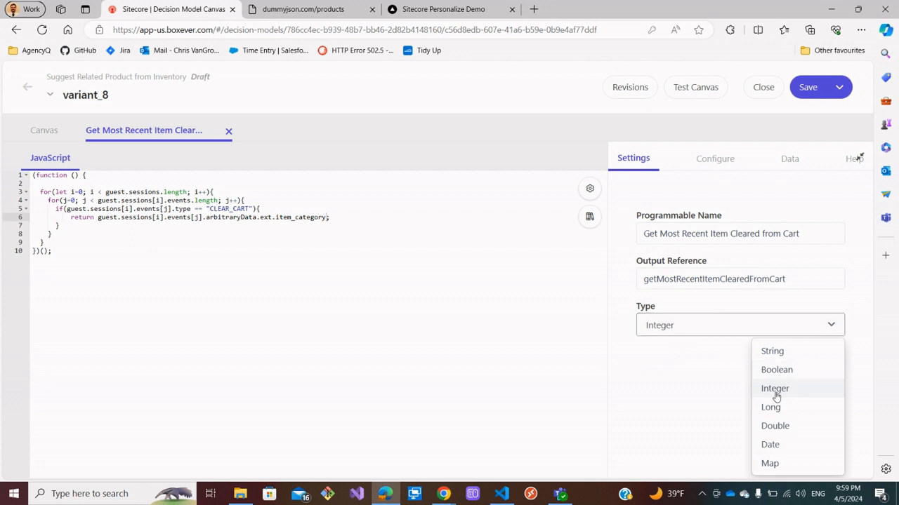
left_click(782, 353)
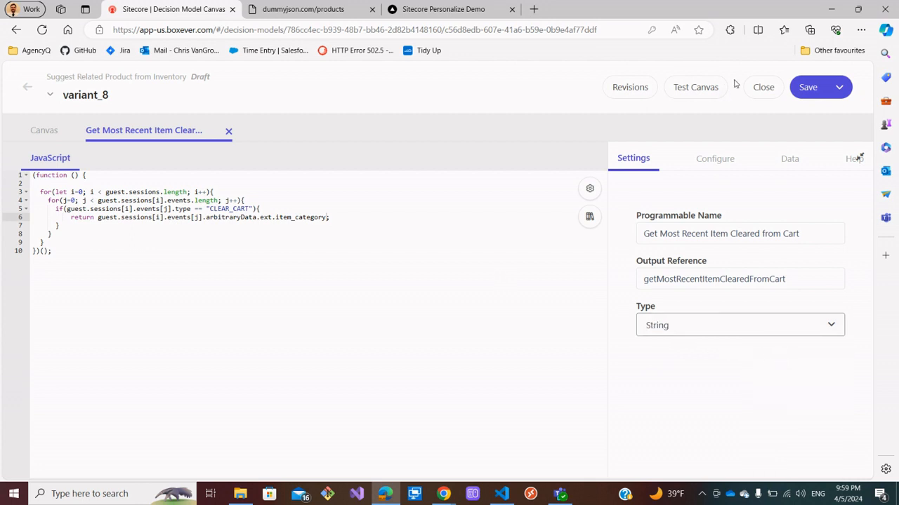
left_click(800, 88)
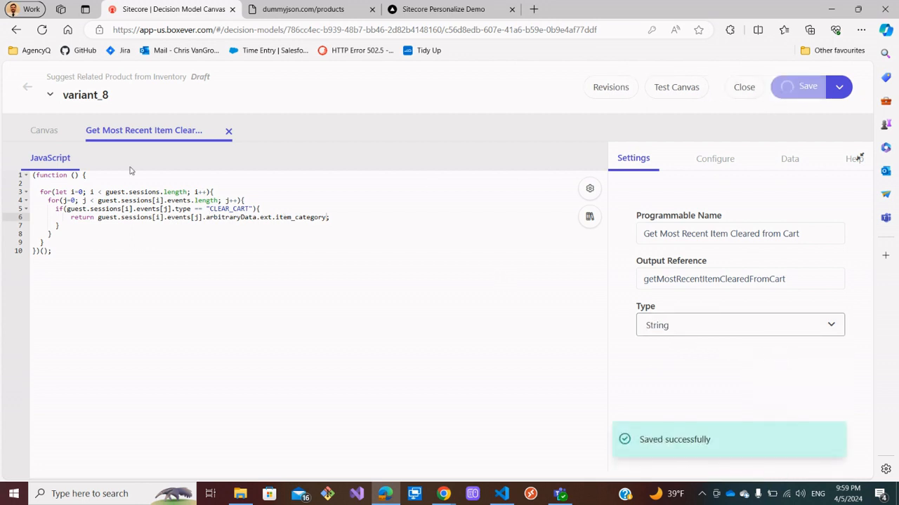
Reopen variant_8, open the Decision Table node and rename it to Suggest Item Inventory.
left_click(29, 87)
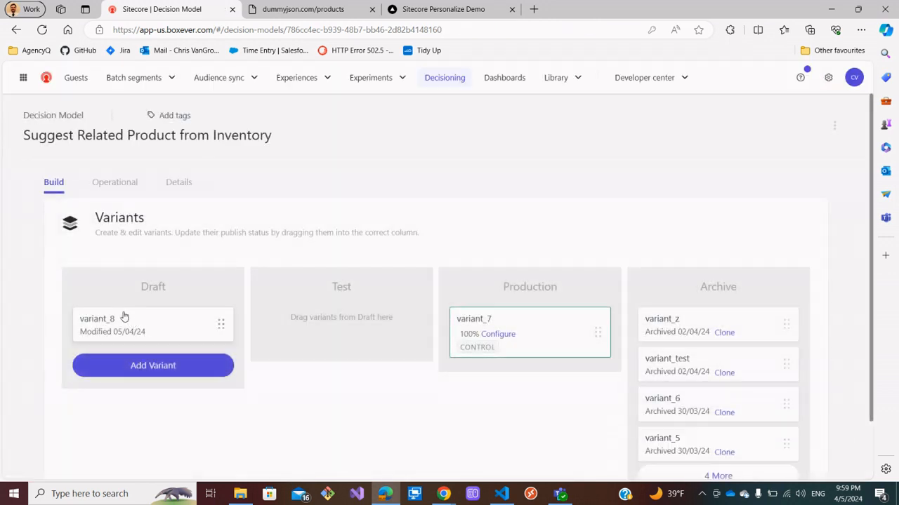
left_click(122, 316)
mouse_move(247, 242)
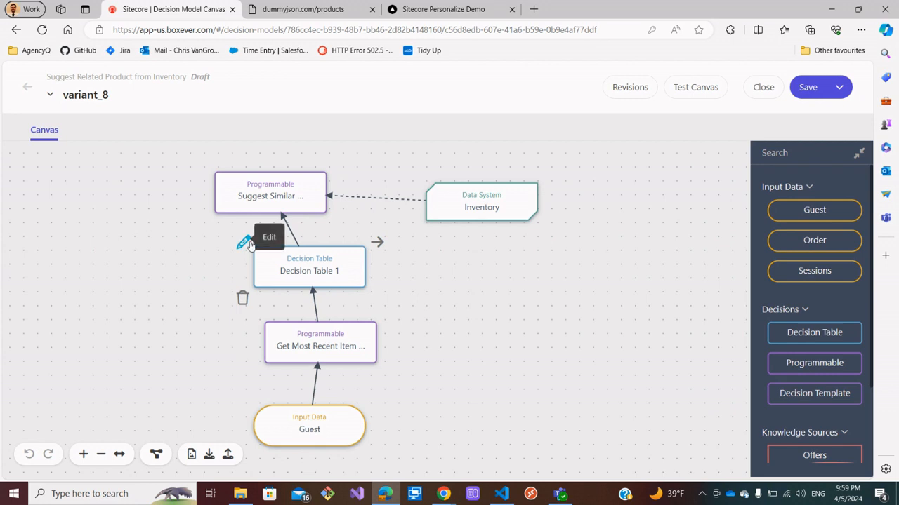
left_click(243, 242)
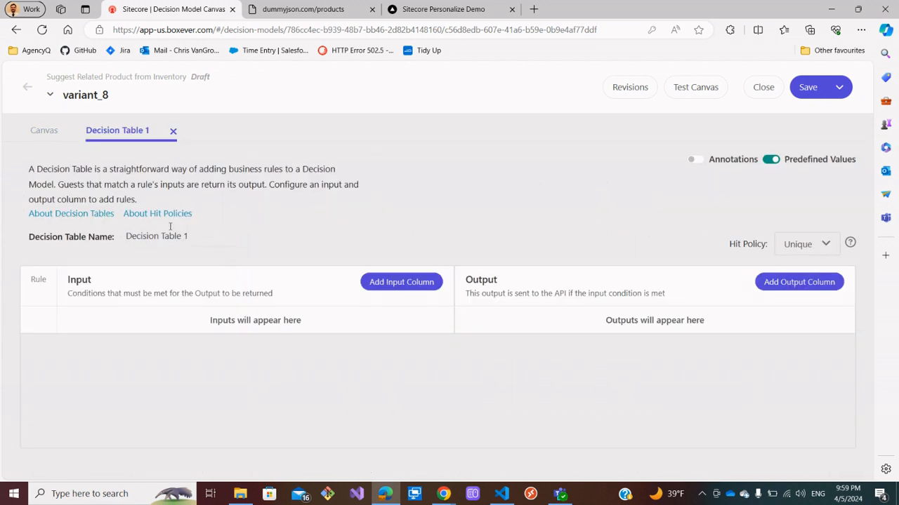
left_click_drag(190, 236, 125, 236)
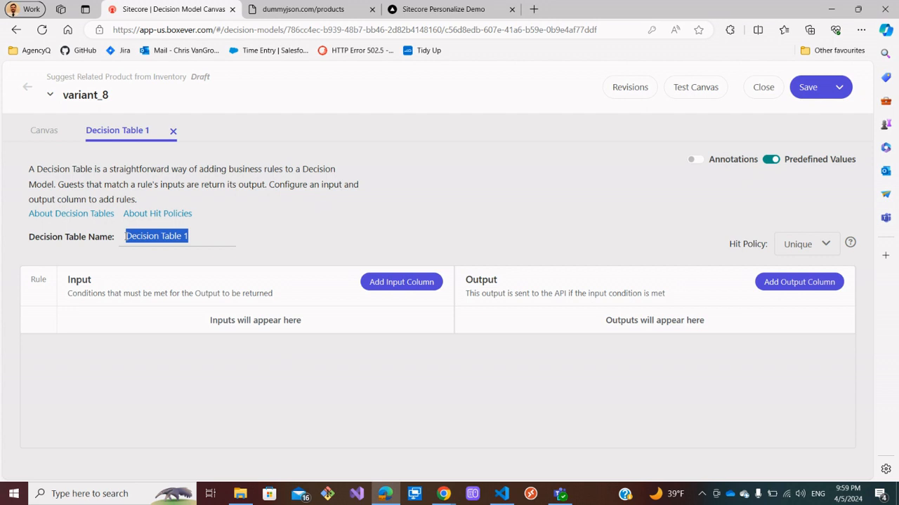
key("BackSpace")
type("Suggest ")
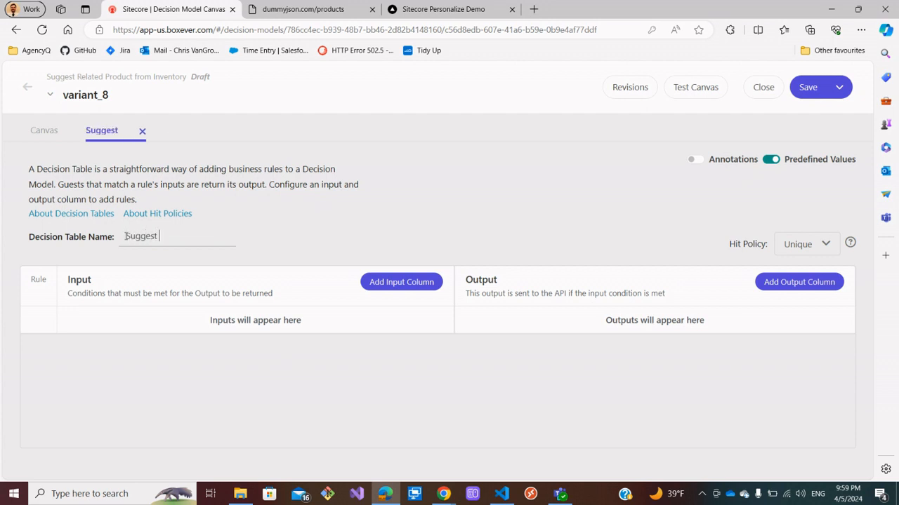
type("Item Inventory")
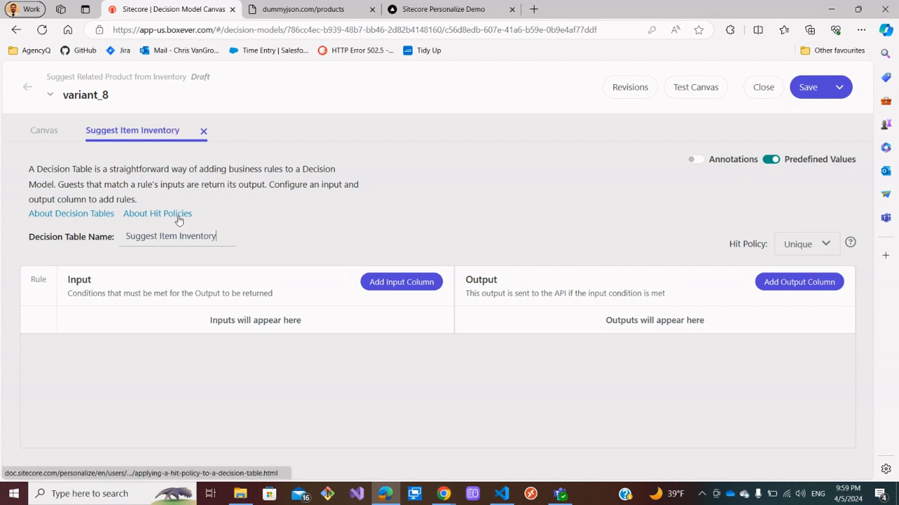
left_click(288, 232)
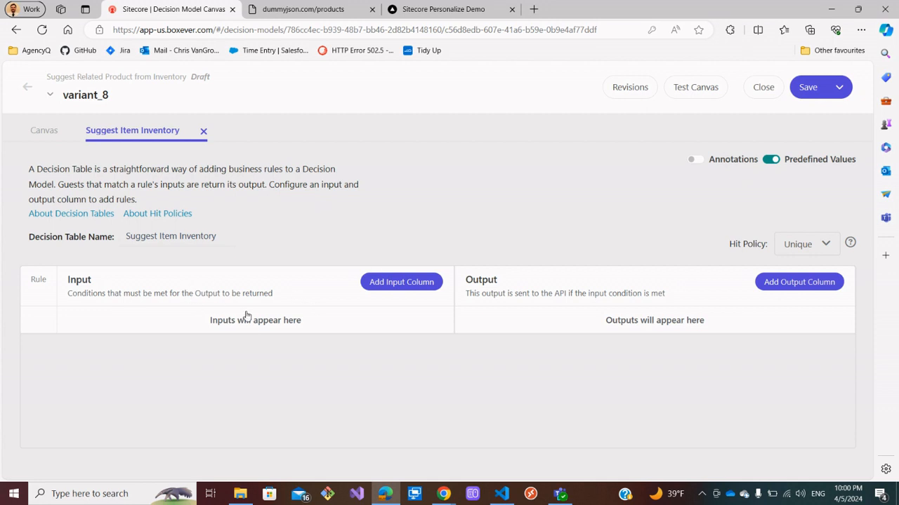
Add an input column named Item Category, type string, sourced from the Get Most Recent Item Cleared from Cart programmable.
left_click(391, 283)
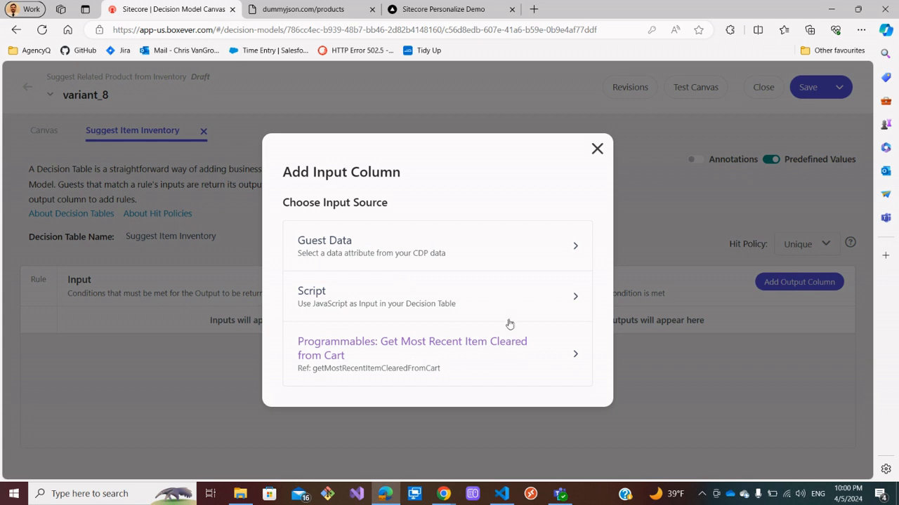
left_click(356, 346)
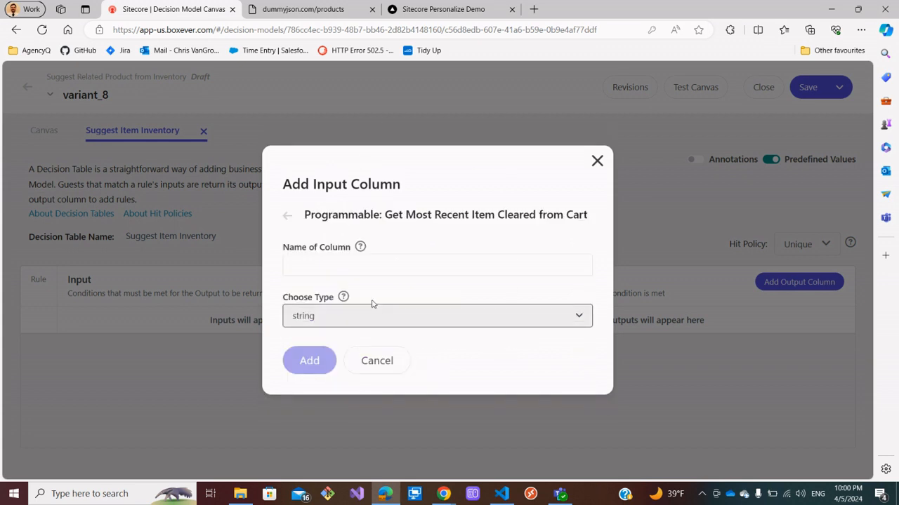
left_click(372, 271)
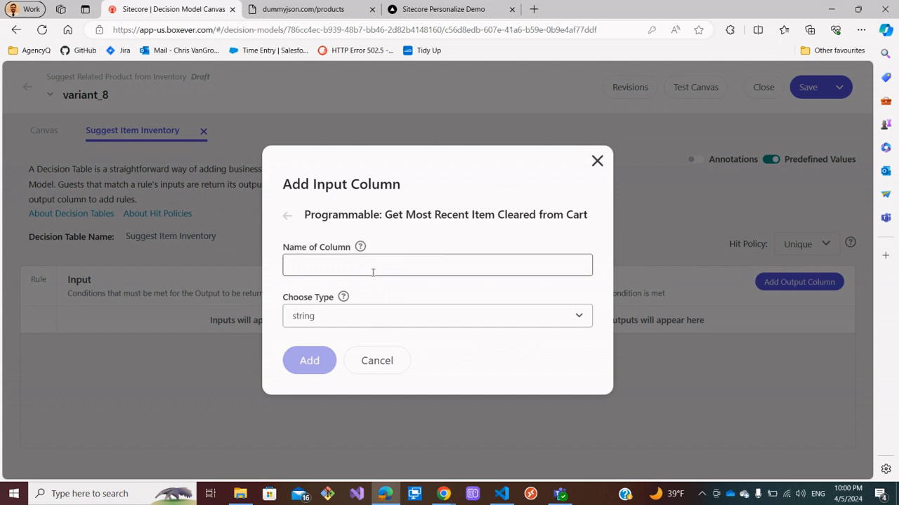
left_click(370, 267)
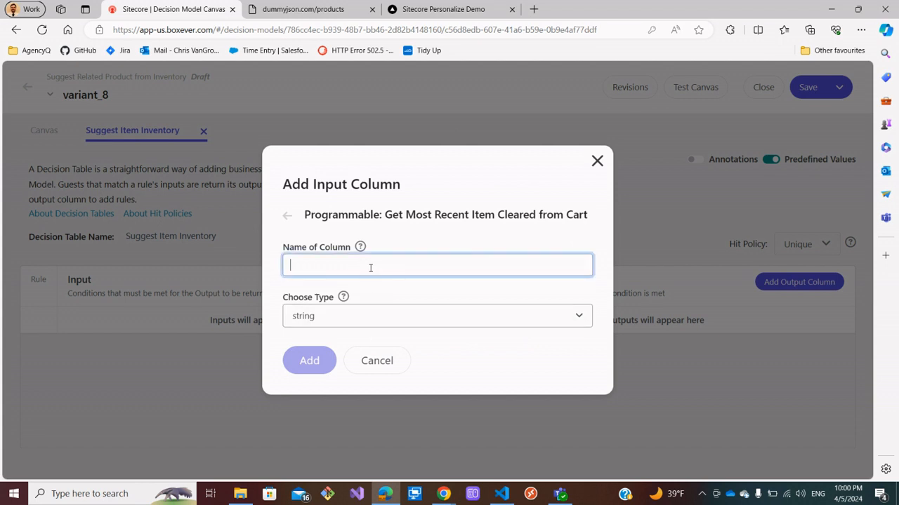
type("Ite")
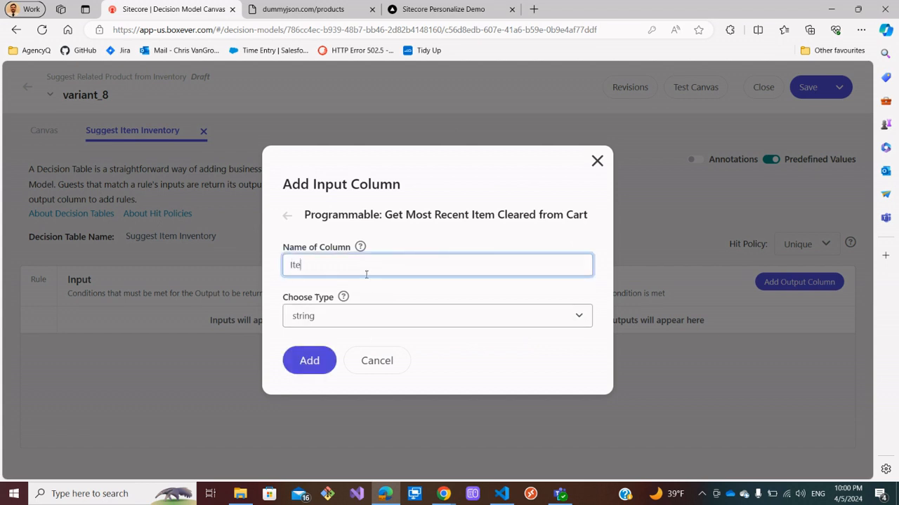
type("m Category")
left_click(308, 358)
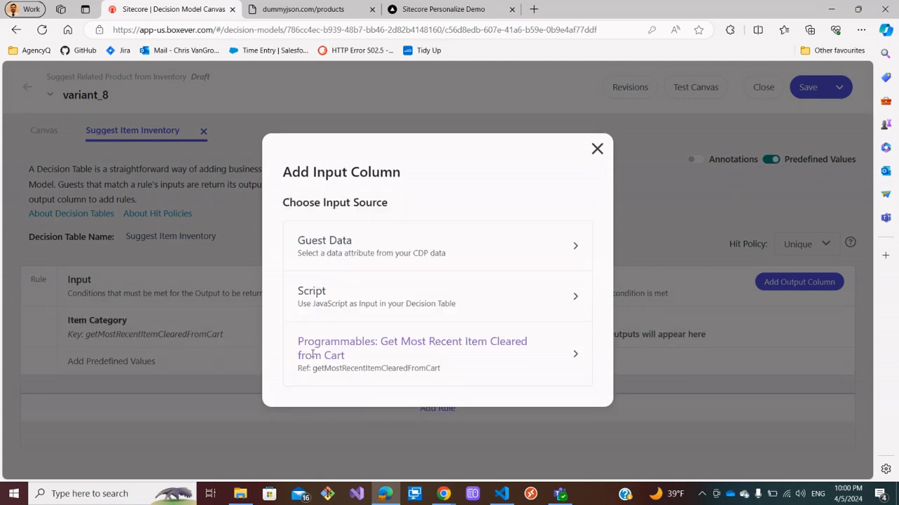
Switch to the dummyjson products tab and examine the category values of the listed products.
left_click(316, 10)
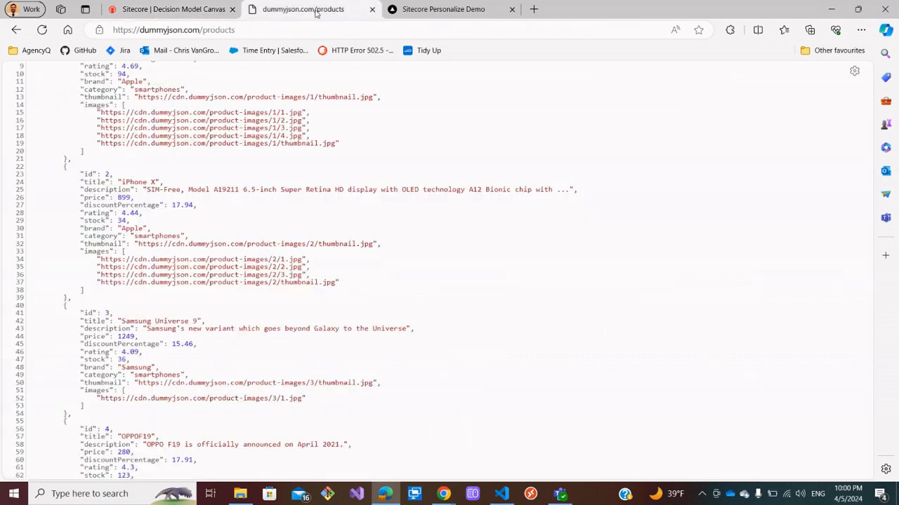
scroll(515, 273, "up", 2)
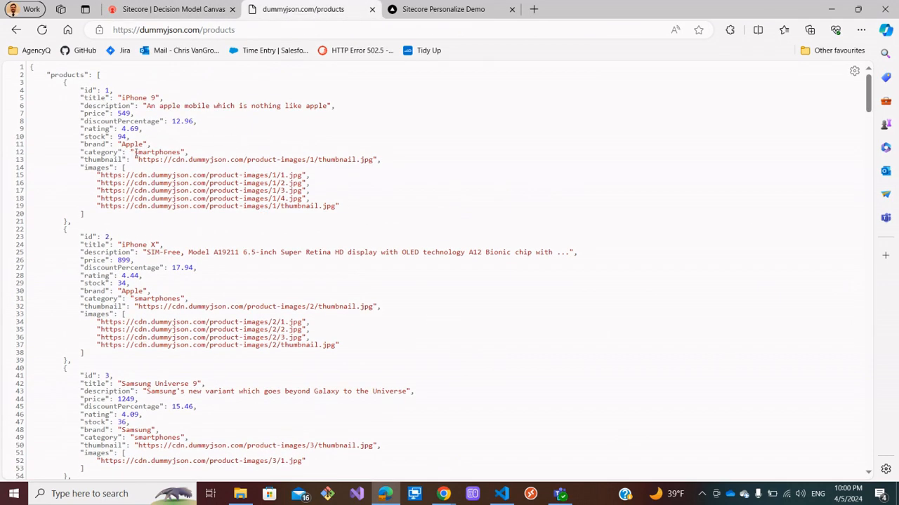
left_click_drag(133, 151, 182, 152)
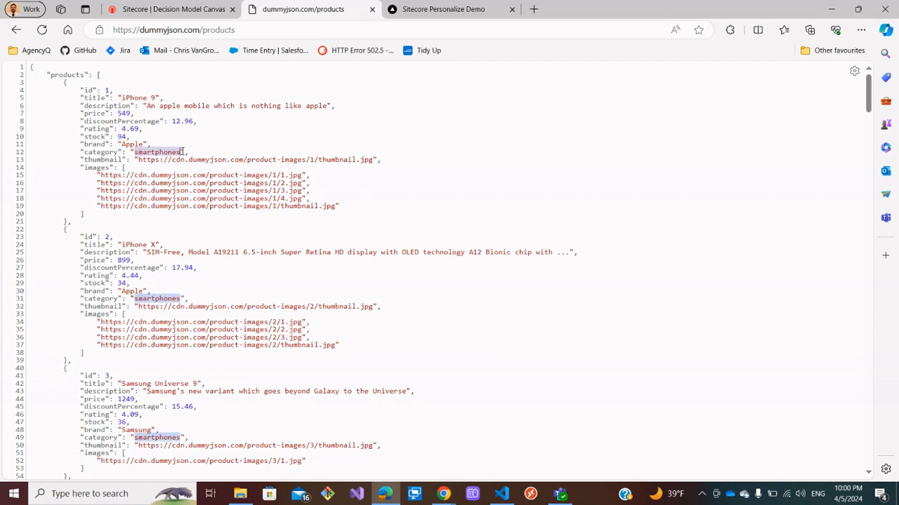
scroll(162, 191, "down", 7)
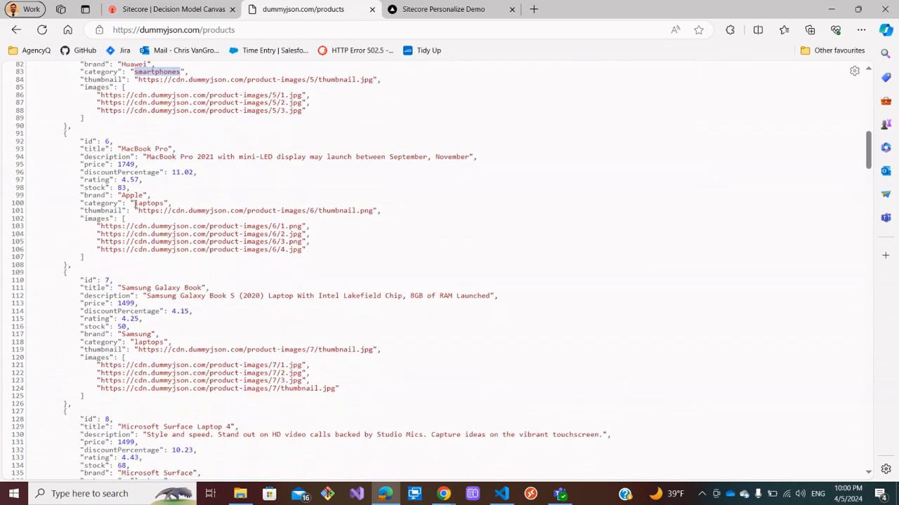
left_click_drag(134, 203, 164, 201)
scroll(161, 218, "down", 8)
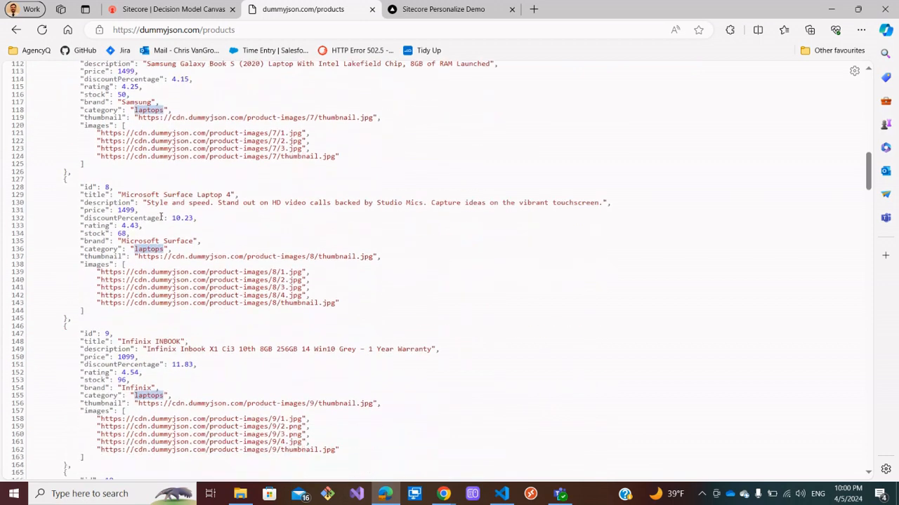
Copy the fragrances, skincare, groceries and home-decoration category values from the products listing.
scroll(159, 224, "down", 3)
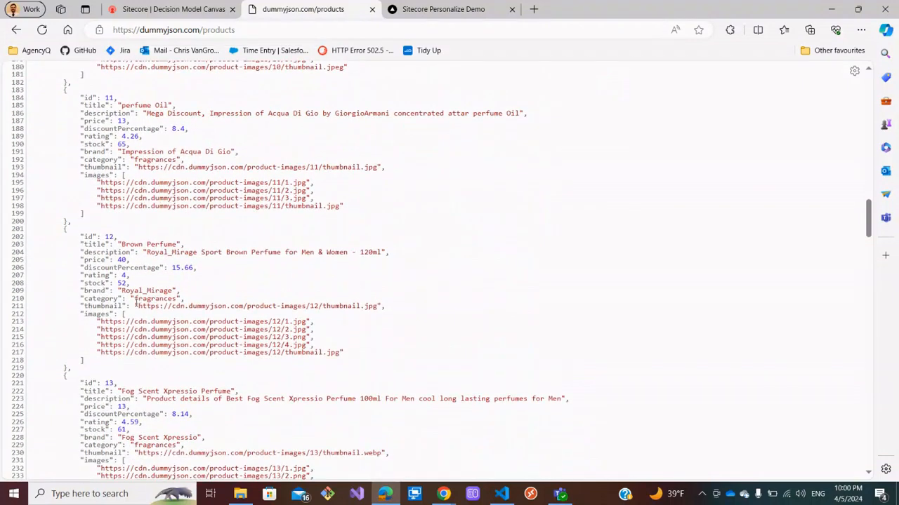
left_click_drag(136, 303, 178, 297)
left_click(143, 298)
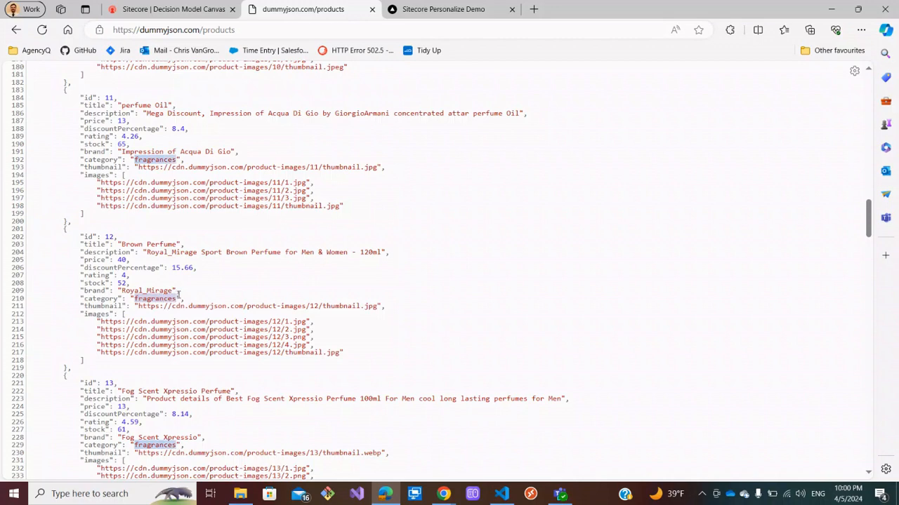
scroll(176, 294, "down", 7)
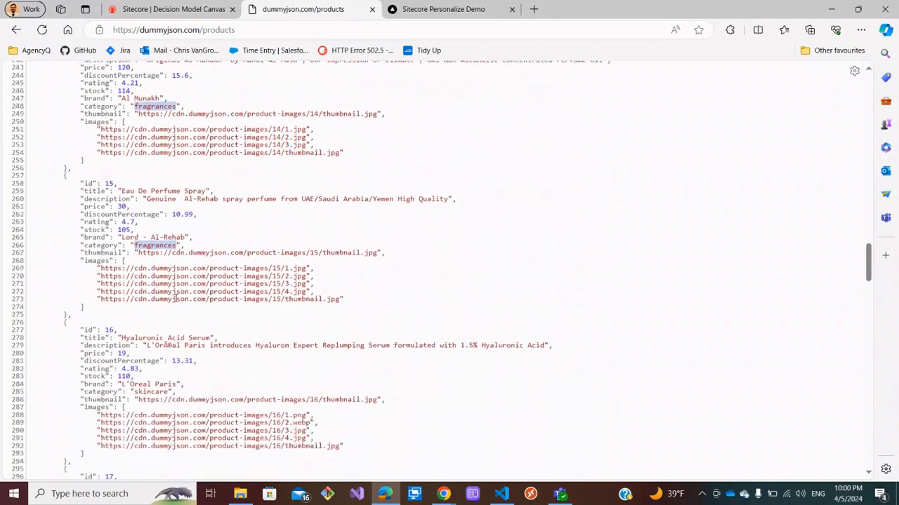
scroll(175, 298, "down", 2)
left_click_drag(138, 250, 170, 250)
scroll(166, 257, "down", 10)
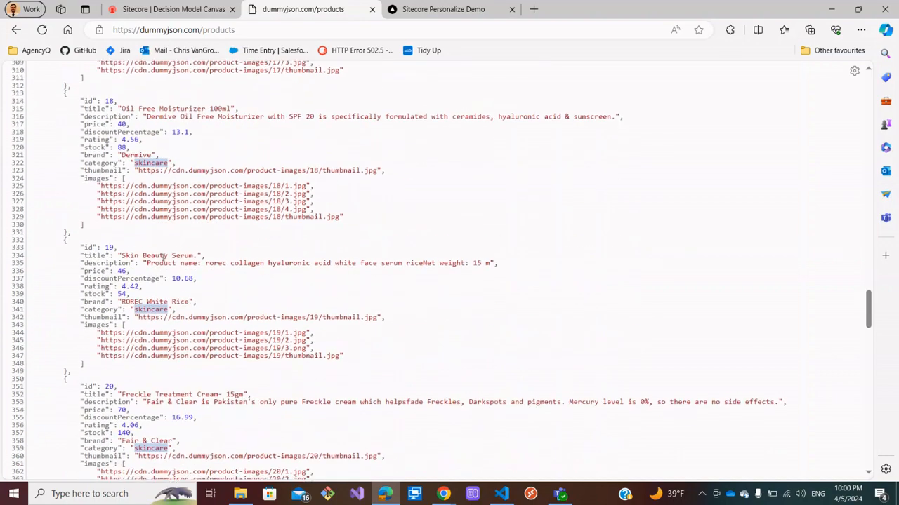
scroll(153, 267, "down", 2)
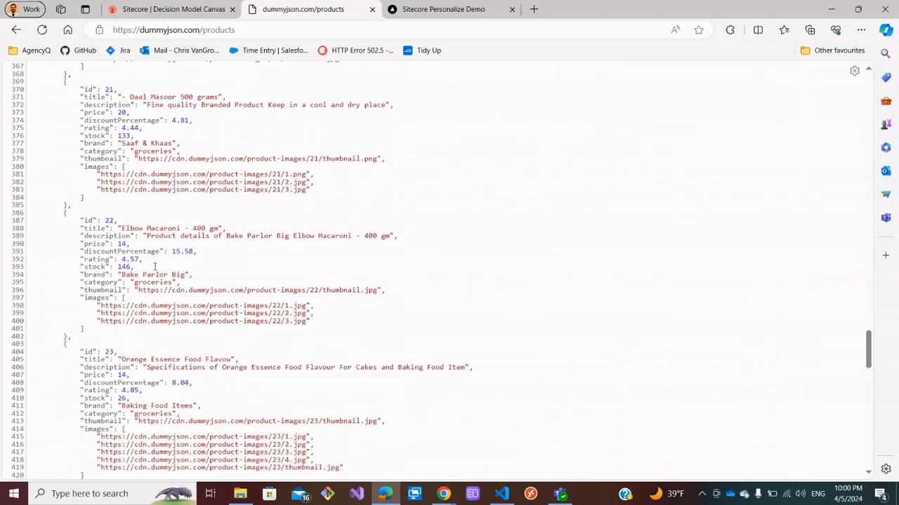
scroll(154, 267, "down", 1)
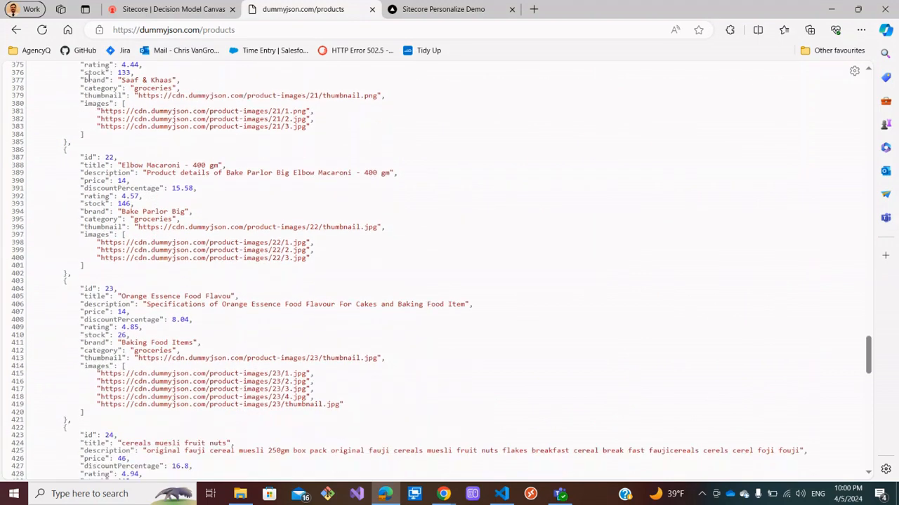
triple_click(135, 90)
left_click(137, 89)
double_click(136, 88)
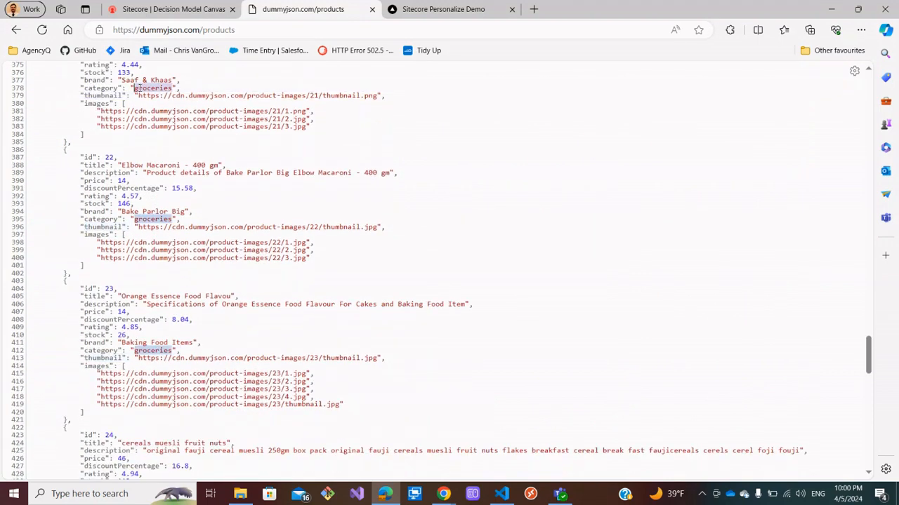
scroll(166, 141, "down", 11)
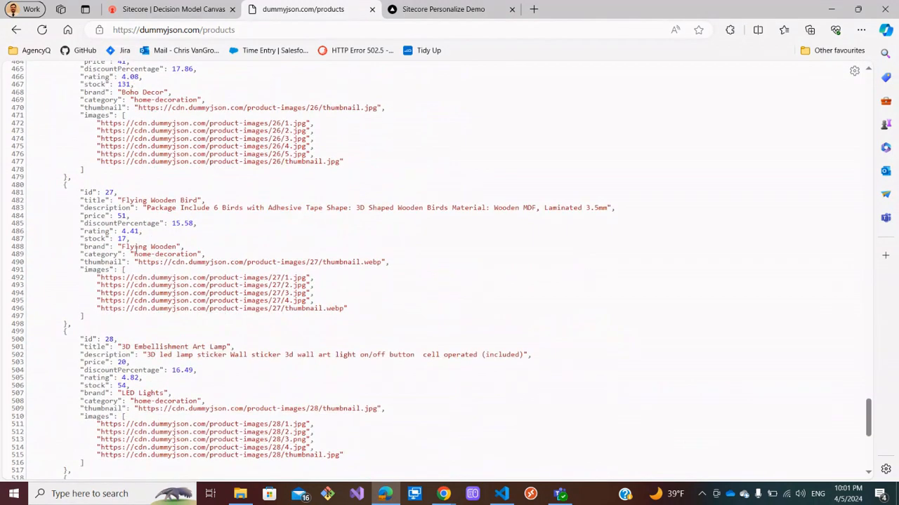
left_click_drag(135, 253, 198, 253)
key("super+c")
scroll(198, 252, "down", 5)
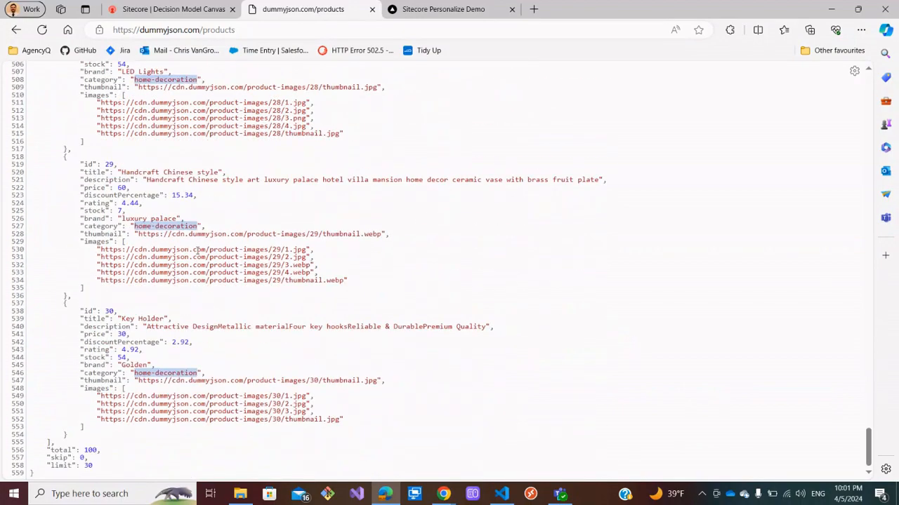
scroll(195, 254, "up", 5)
Add home-decoration, groceries, skincare and fragrances as predefined values of the Item Category input, pasting from the clipboard.
left_click(173, 9)
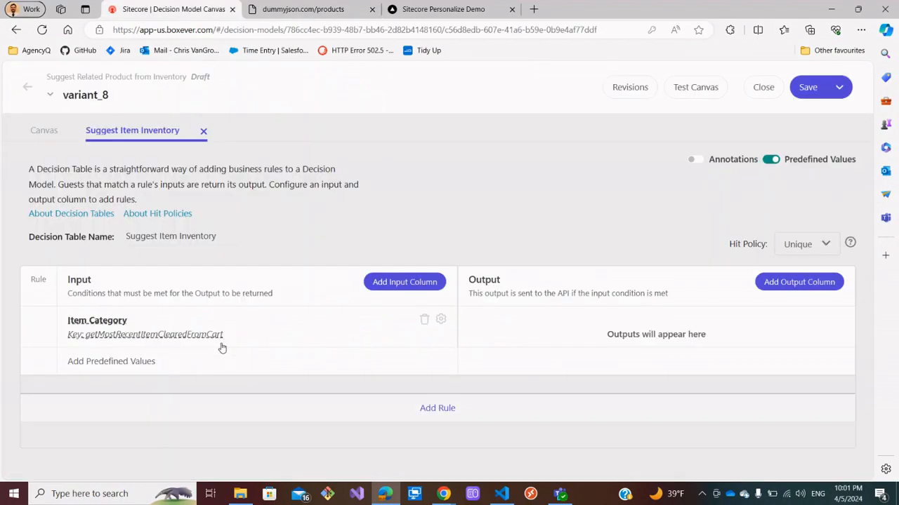
left_click(137, 361)
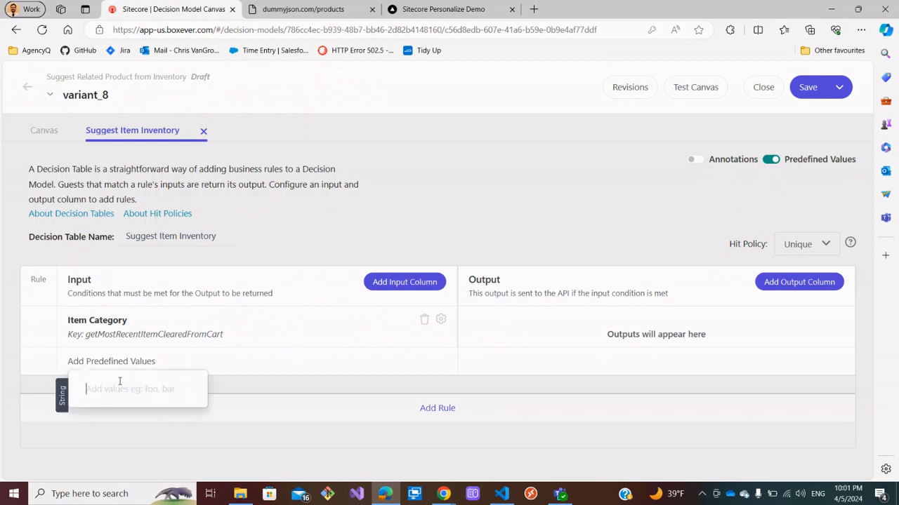
key("super+v")
left_click(147, 199)
key("Return")
key("super+v")
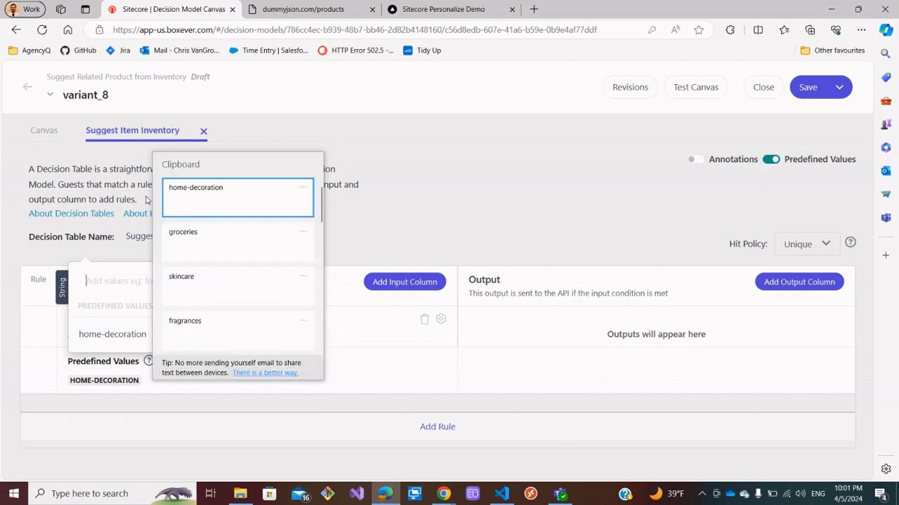
left_click(213, 239)
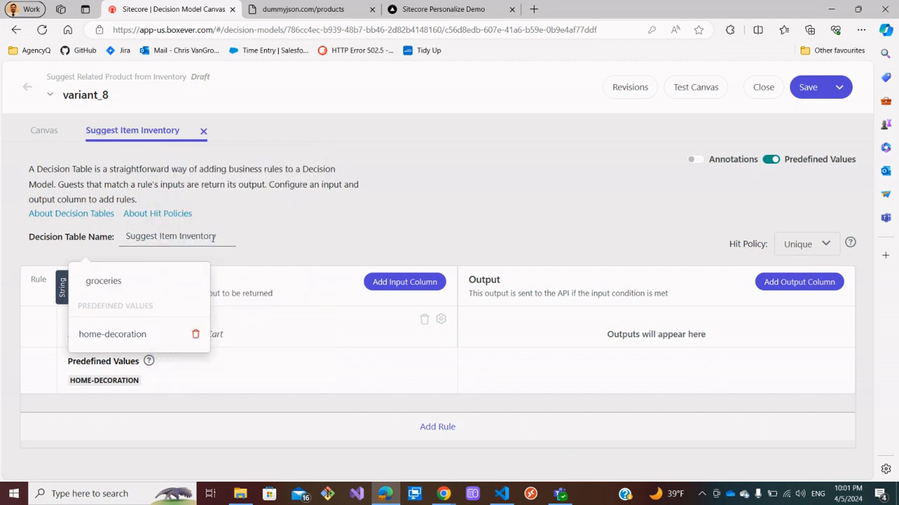
key("Return")
key("super+v")
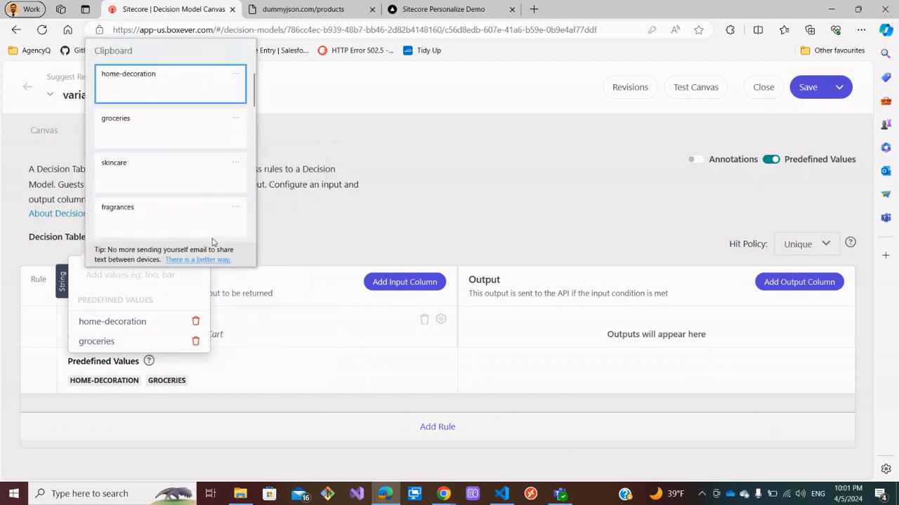
left_click(132, 172)
key("Return")
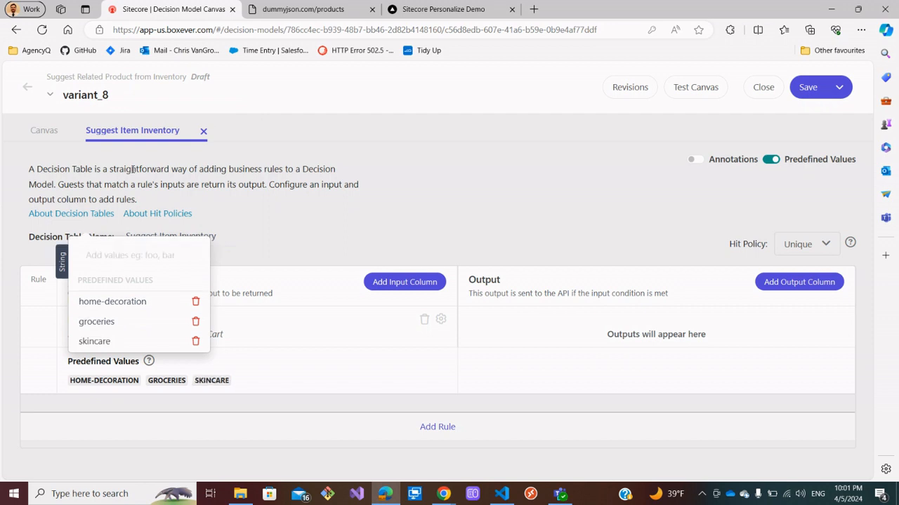
key("super+v")
left_click(145, 443)
key("Return")
Add laptops and smartphones as further predefined values of the Item Category input.
key("super+v")
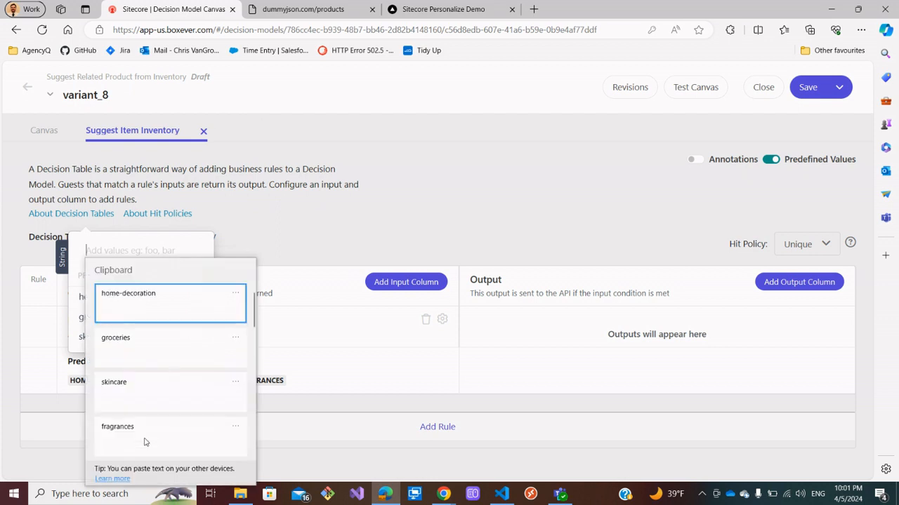
scroll(141, 435, "down", 2)
left_click(139, 434)
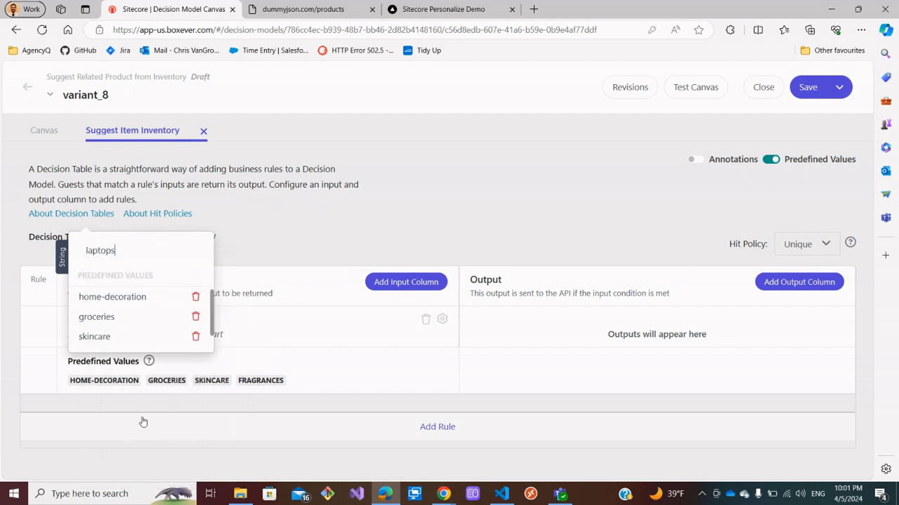
key("Return")
key("super+v")
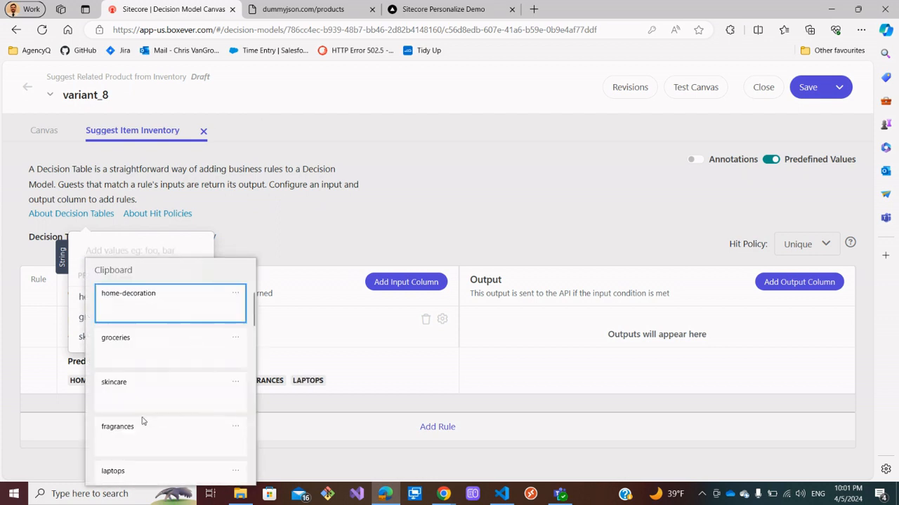
scroll(143, 423, "down", 1)
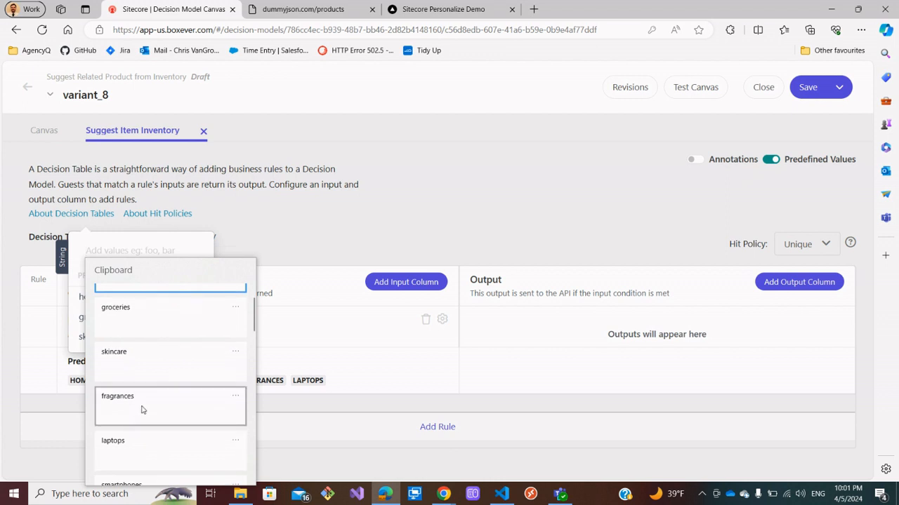
left_click(148, 442)
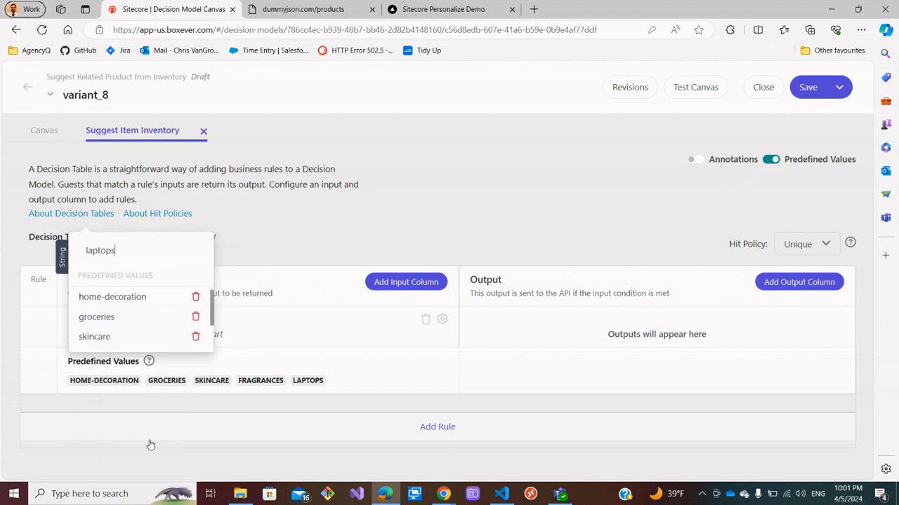
key("Return")
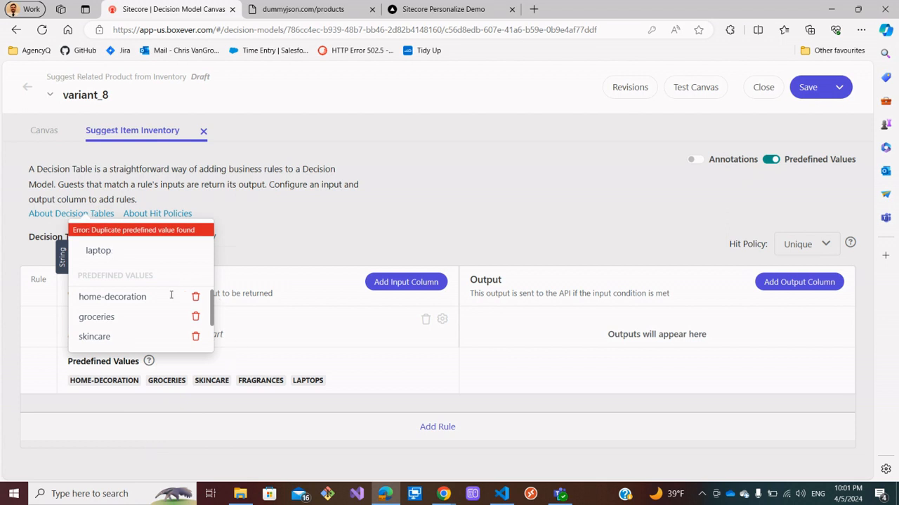
key("BackSpace")
key("BackSpace")
key("BackSpace")
key("BackSpace")
key("BackSpace")
key("BackSpace")
key("super+v")
scroll(164, 355, "down", 1)
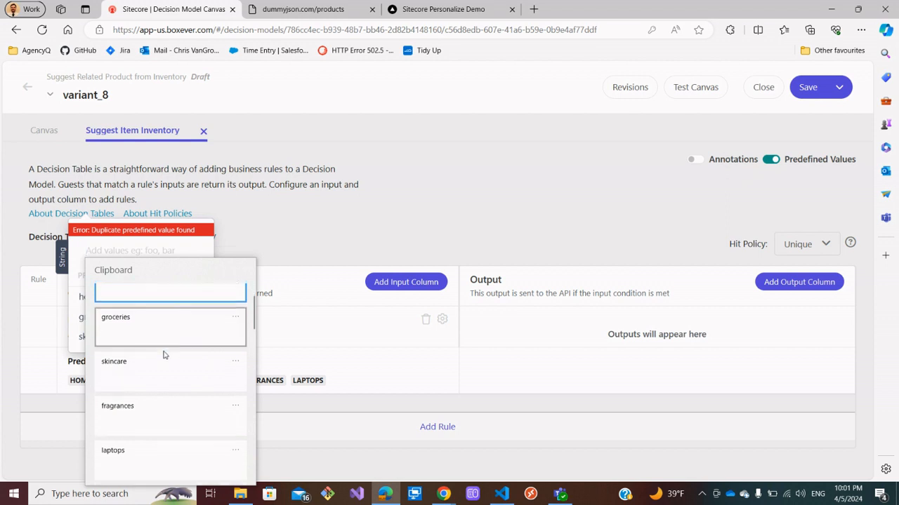
scroll(163, 393, "down", 3)
left_click(160, 437)
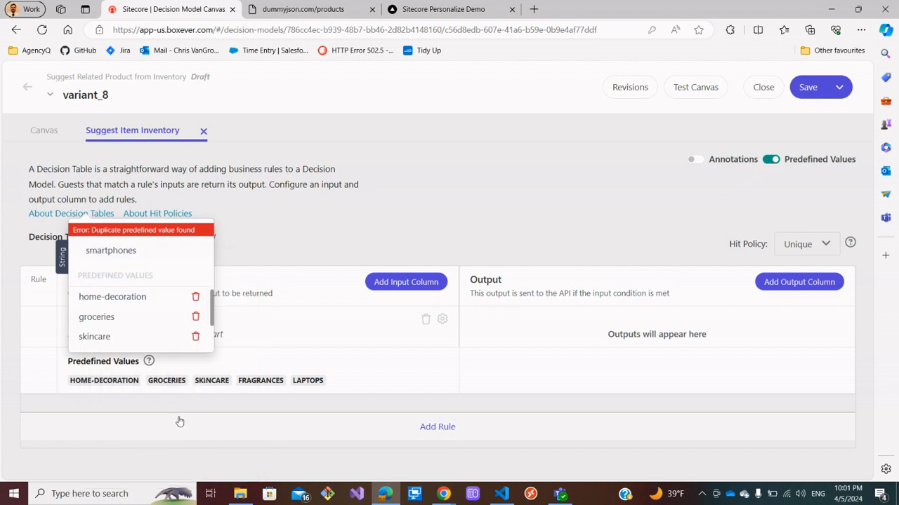
key("Return")
left_click(385, 211)
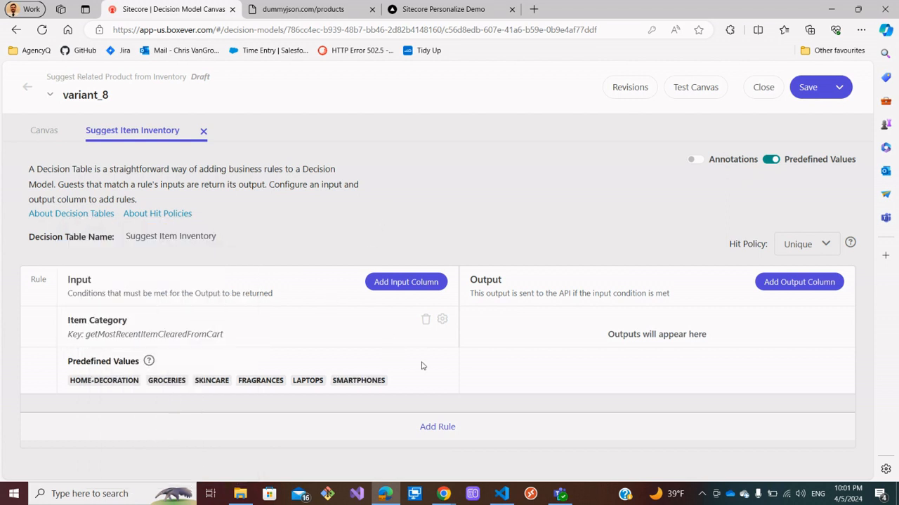
Start a new output column and name it Suggested Item Id.
left_click(792, 284)
left_click(397, 210)
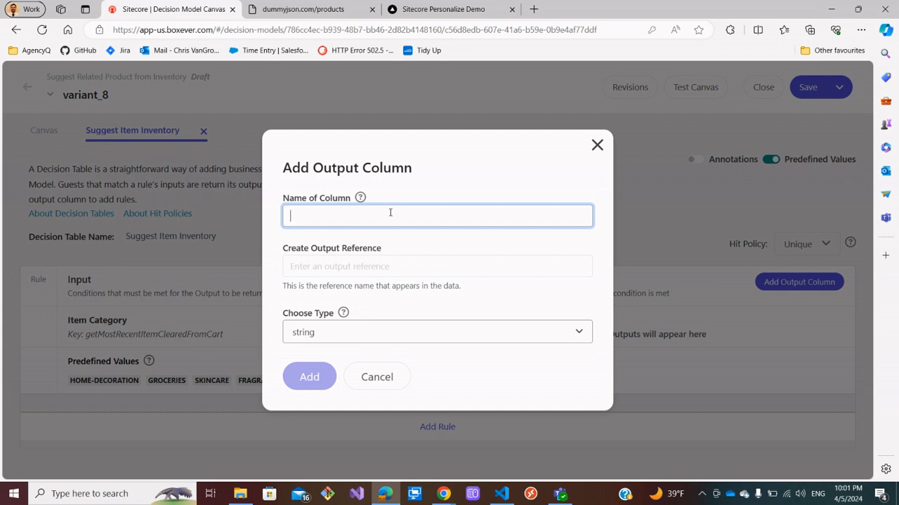
type("Suggested Item Id")
key("Tab")
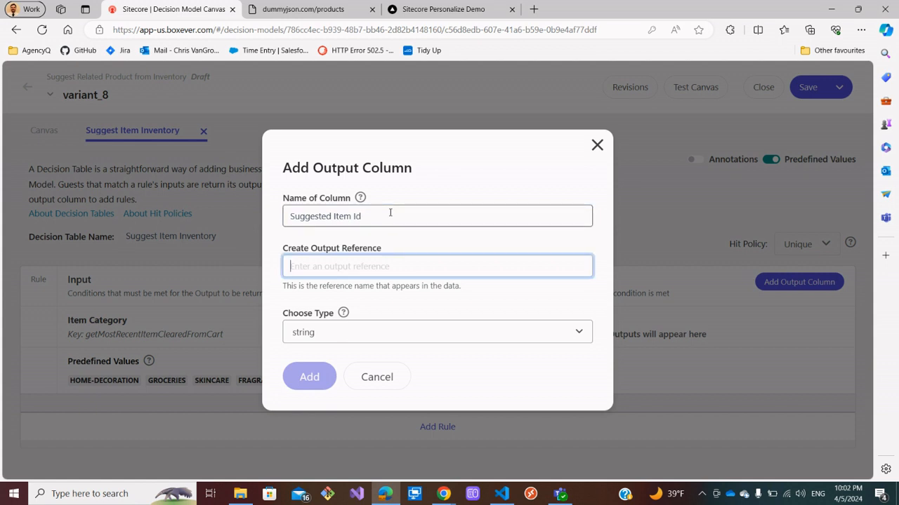
Set the output reference to suggestedItemId and the type to integer, and add the column.
type("S")
key("BackSpace")
type("Item")
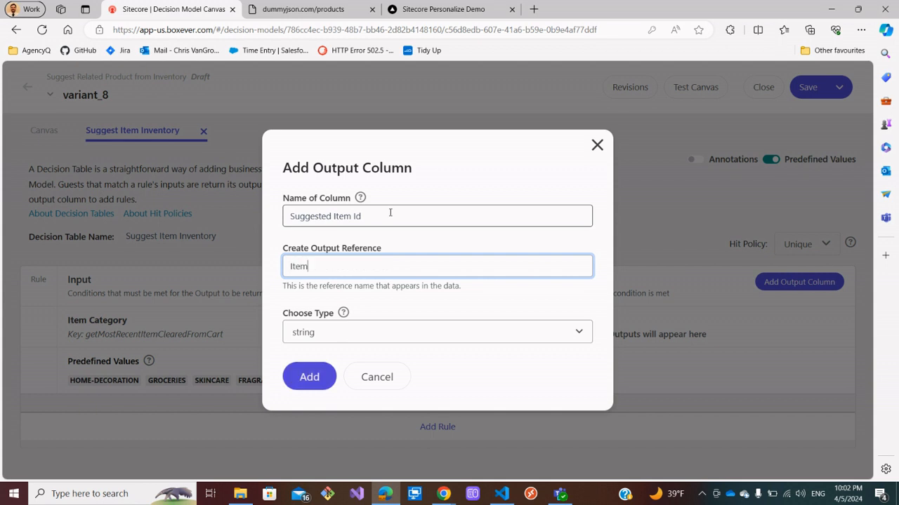
key("BackSpace")
key("BackSpace")
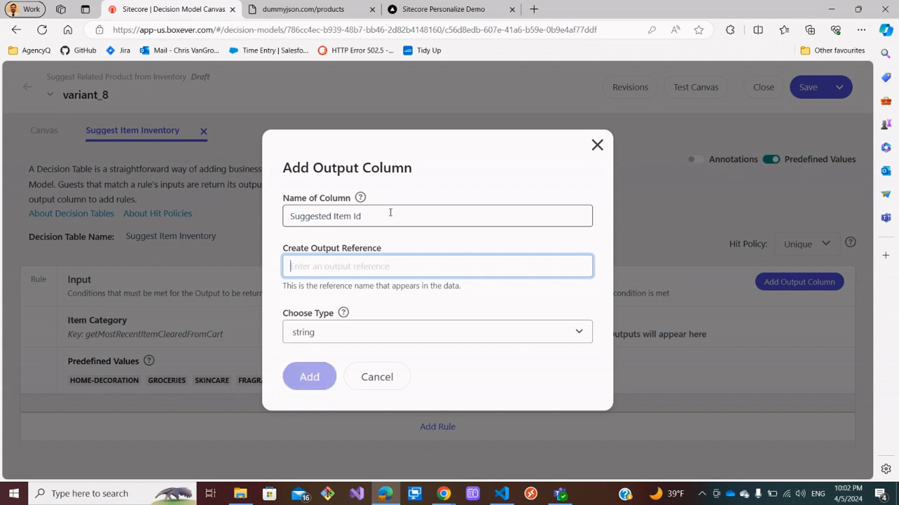
type("suggest")
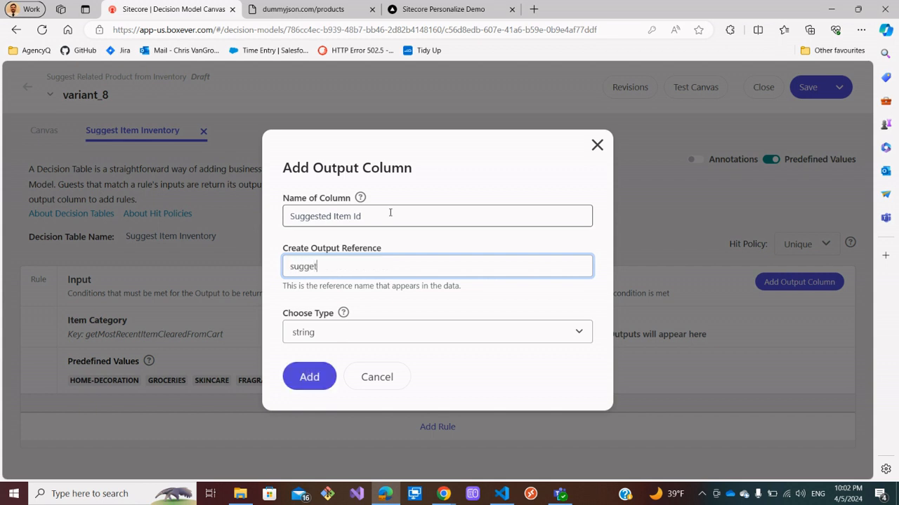
key("BackSpace")
type("stedItemId")
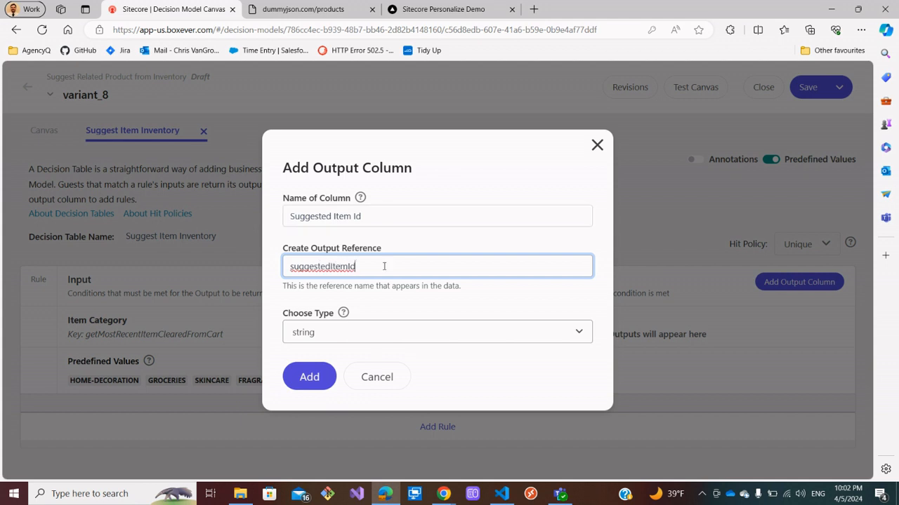
left_click_drag(371, 267, 283, 271)
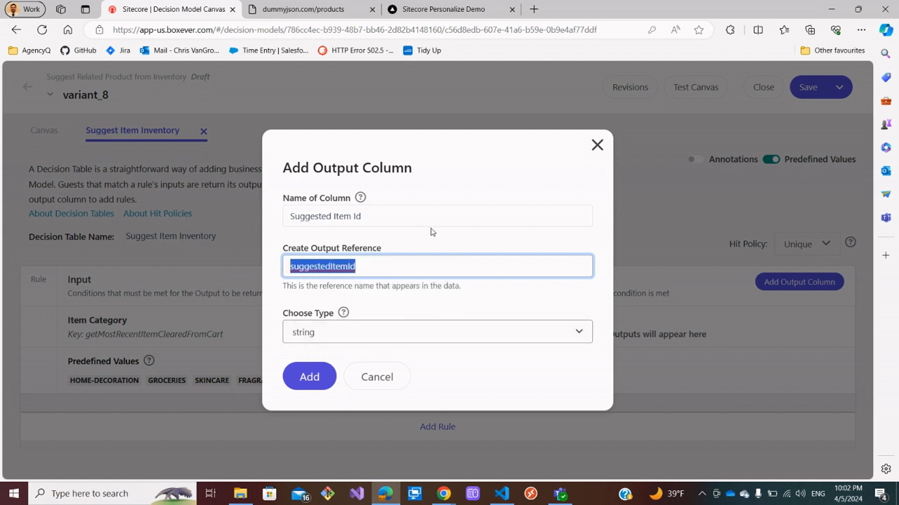
left_click(415, 337)
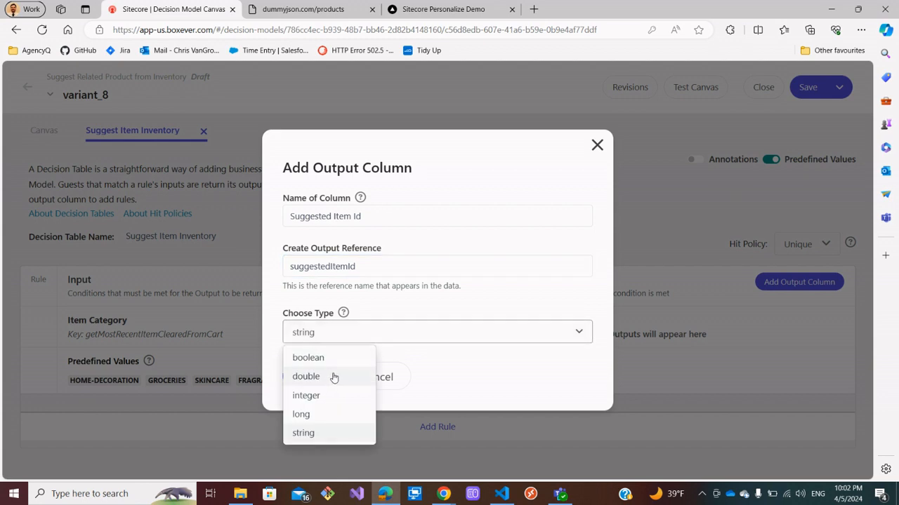
left_click(318, 395)
left_click(309, 377)
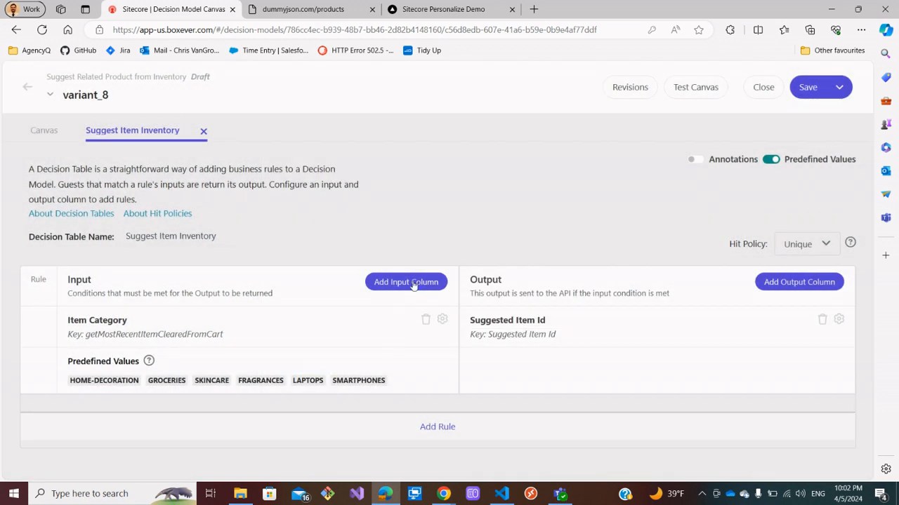
Add a rule and set its Item Category condition to match home-decoration.
left_click(437, 429)
left_click(163, 407)
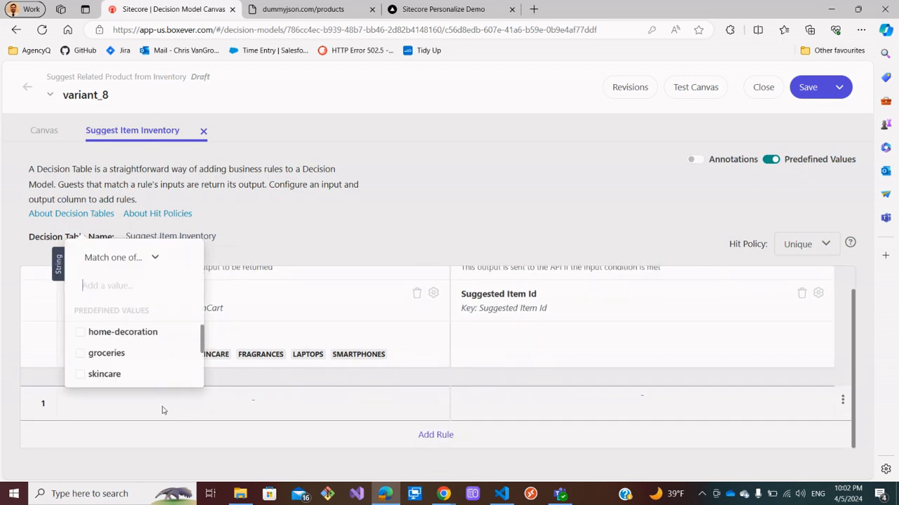
left_click(80, 332)
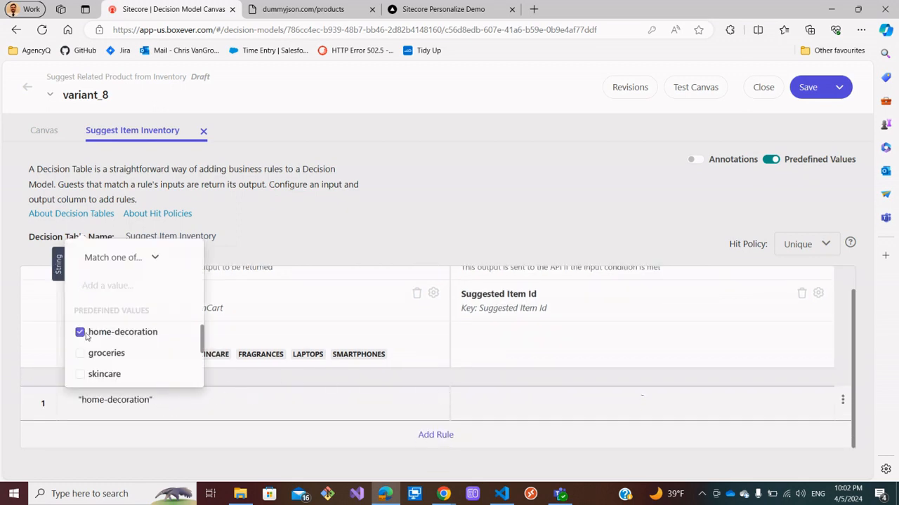
Set the home-decoration rule's Suggested Item Id to 27, checking the product list for a matching item.
left_click(302, 9)
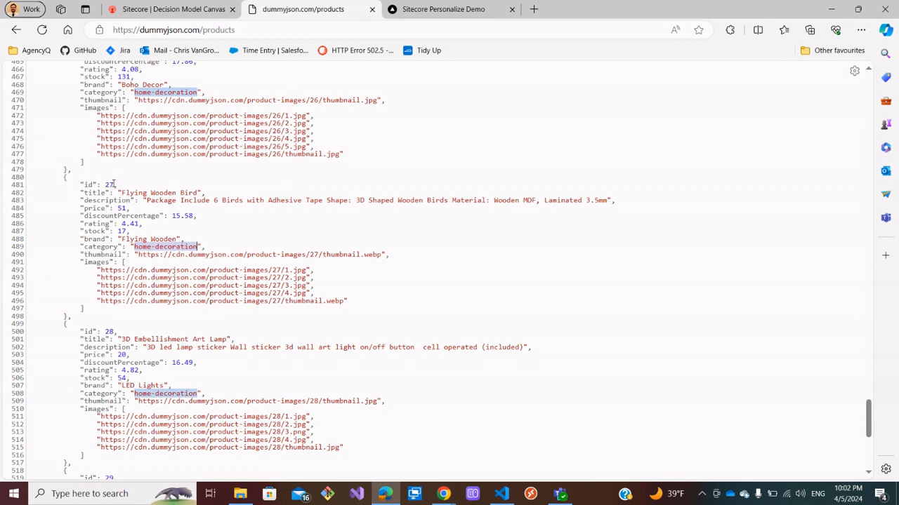
left_click(173, 9)
left_click(486, 403)
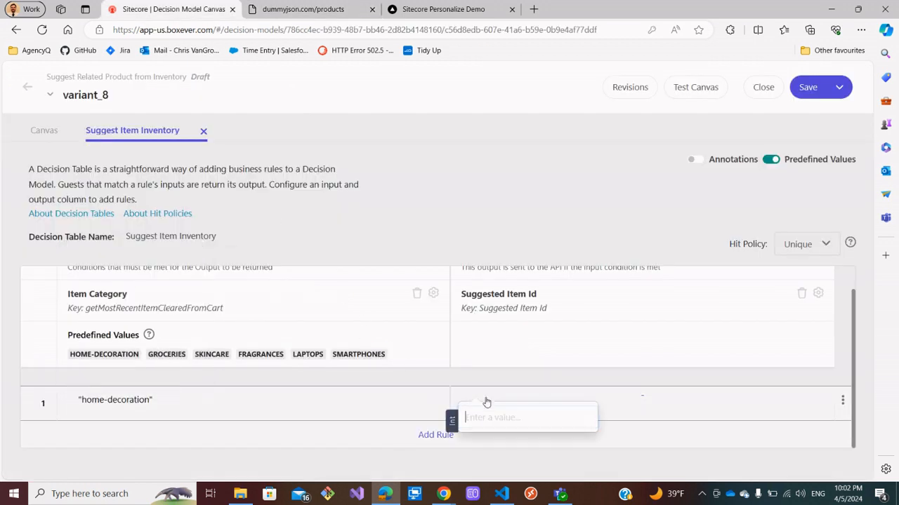
type("27")
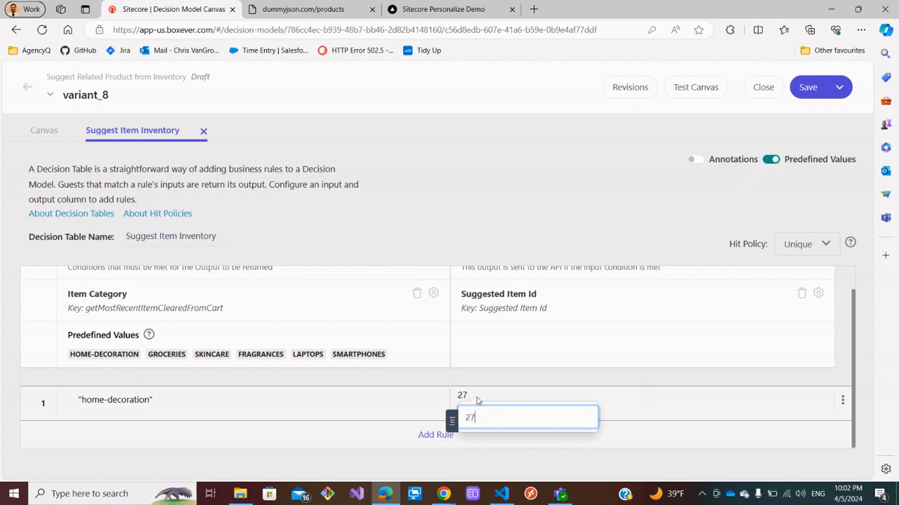
left_click(737, 453)
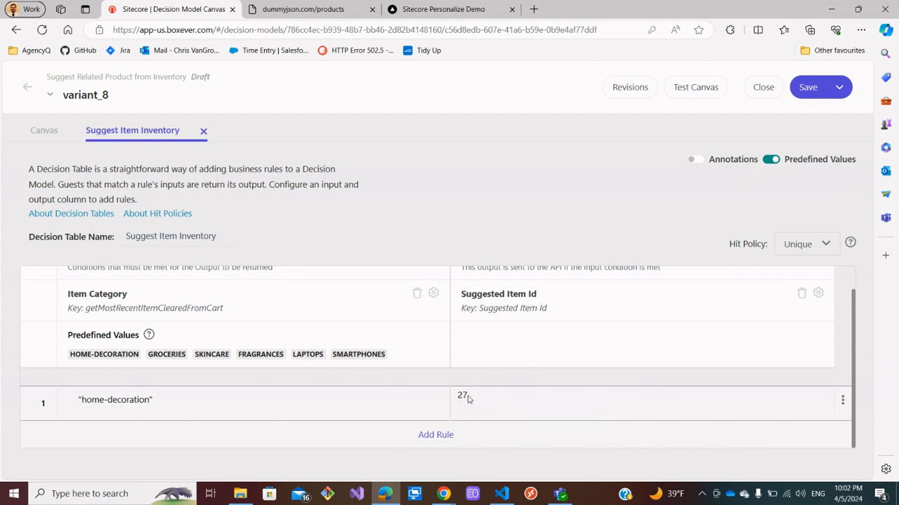
Add a second rule and set its Item Category condition to match groceries.
left_click(436, 435)
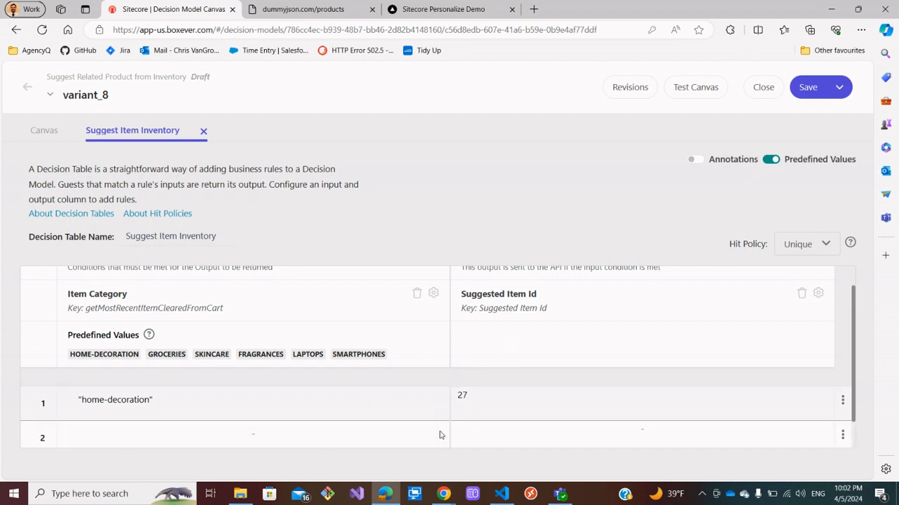
left_click(75, 442)
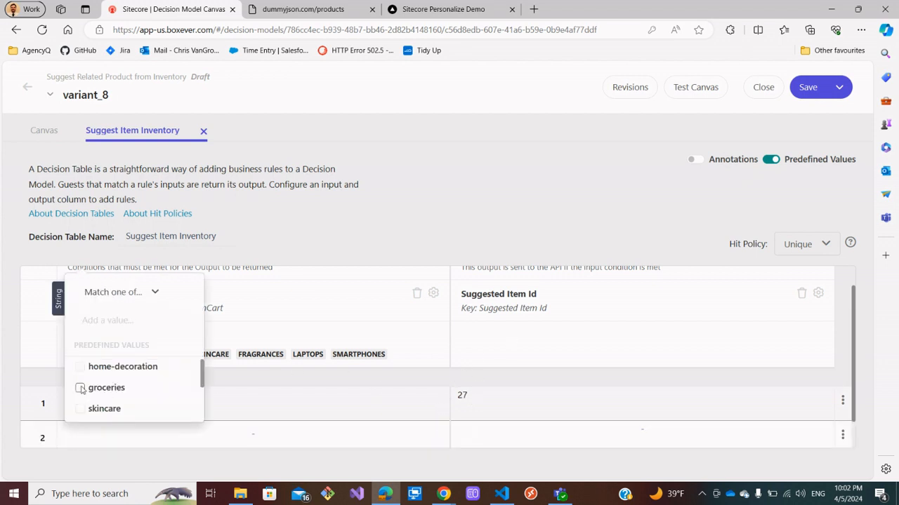
left_click(80, 388)
Look up a groceries product ID and set the second rule's Suggested Item Id to 25.
left_click(302, 9)
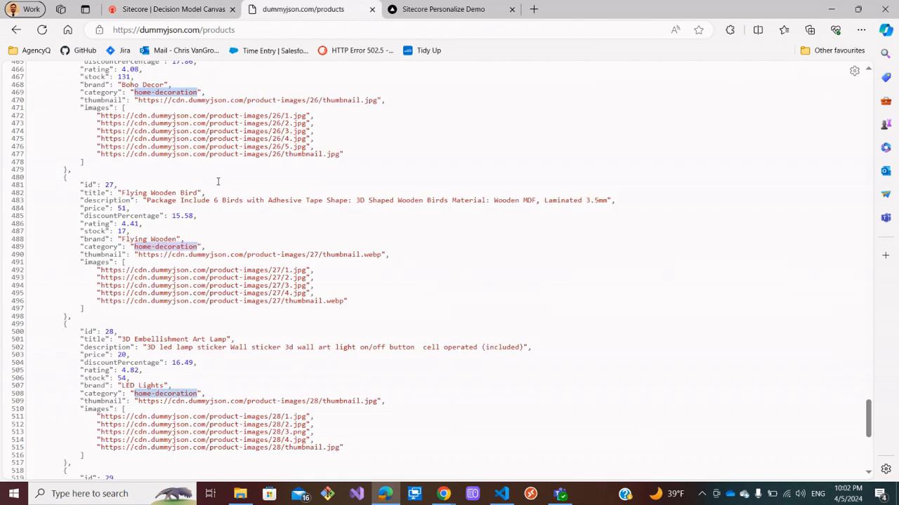
scroll(212, 192, "up", 4)
scroll(212, 192, "up", 1)
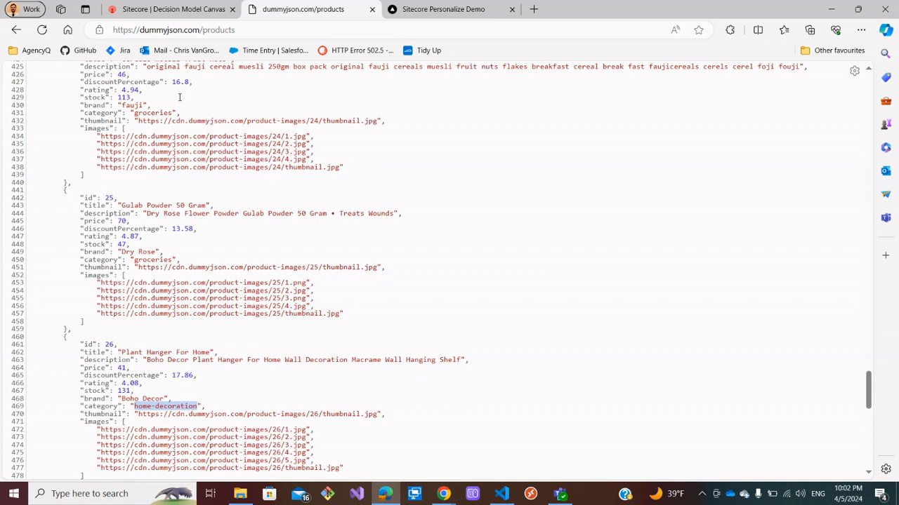
left_click(173, 10)
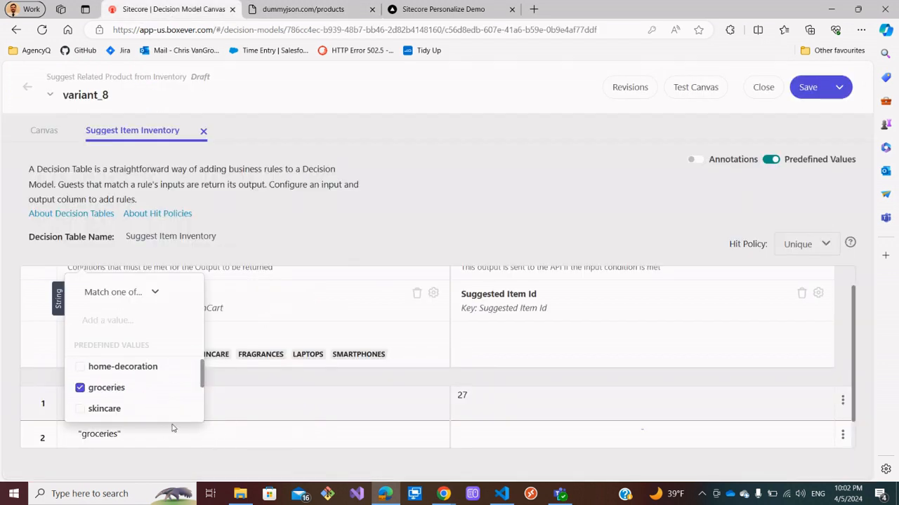
left_click(481, 432)
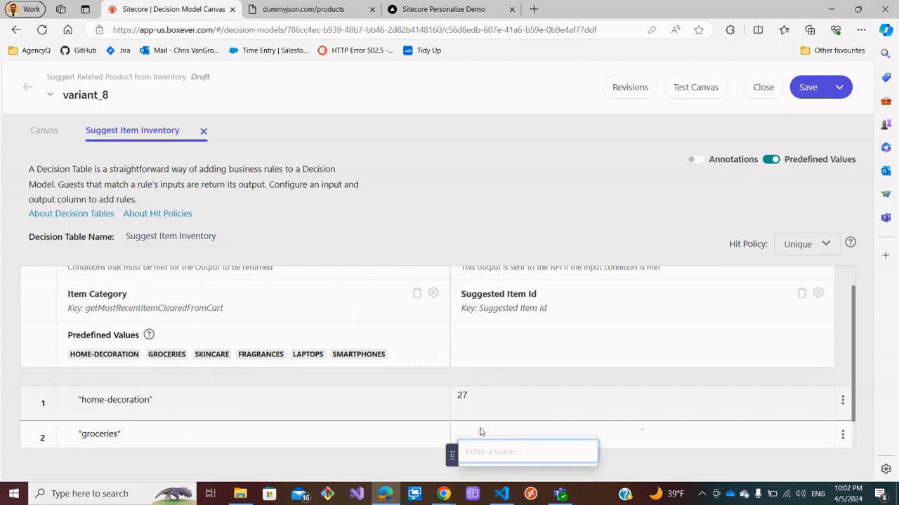
type("25")
left_click(264, 459)
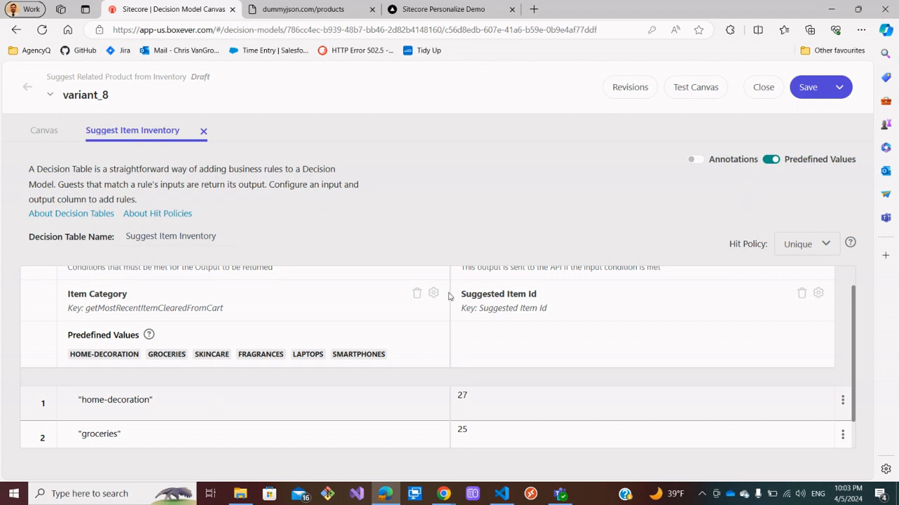
Add a third rule and set its Item Category condition to match skincare.
scroll(316, 381, "down", 1)
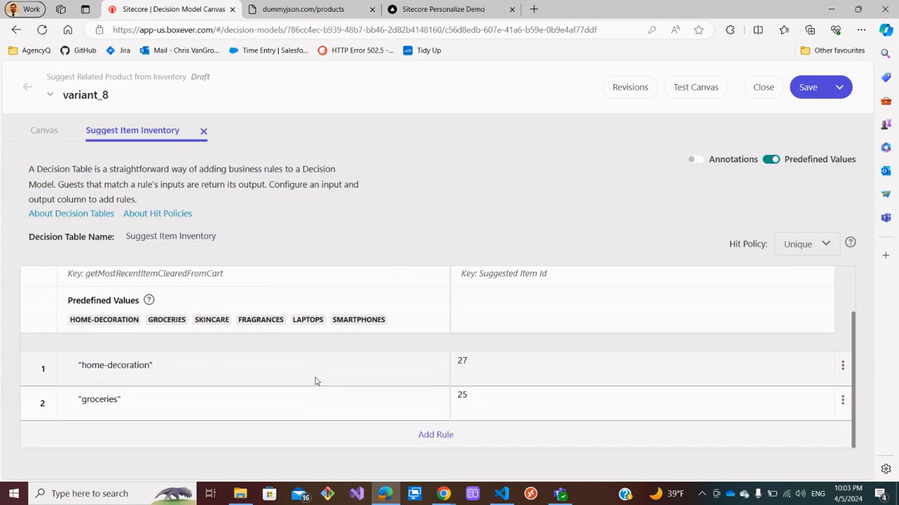
left_click(446, 438)
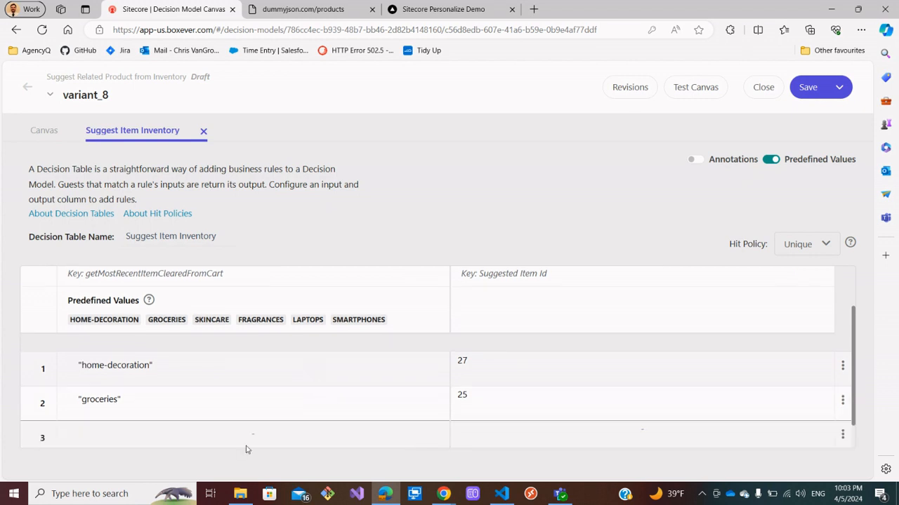
left_click(133, 432)
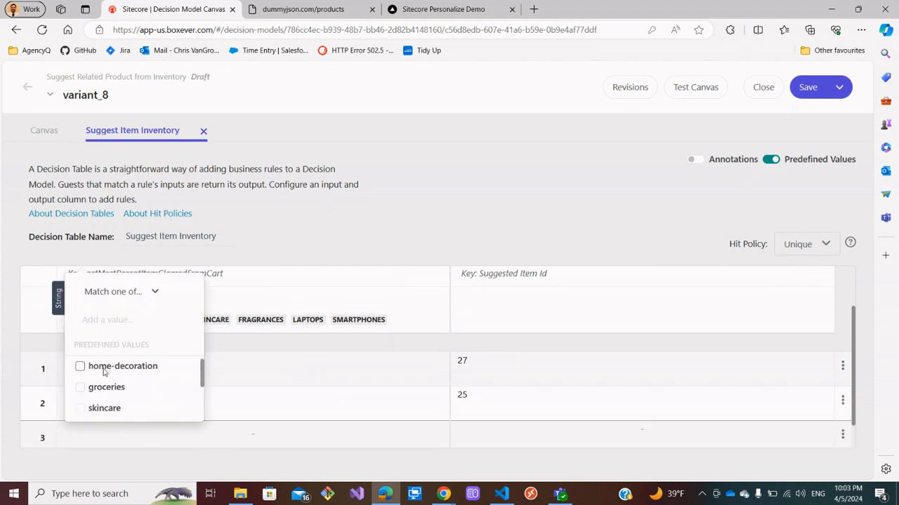
left_click(80, 409)
Look up a skincare product ID and set the third rule's Suggested Item Id to 19.
left_click(308, 10)
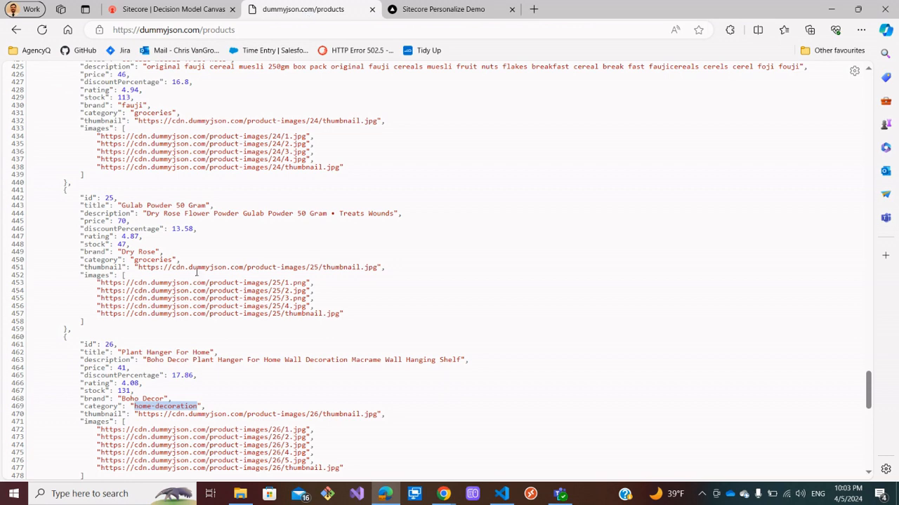
scroll(198, 273, "up", 3)
scroll(197, 274, "up", 7)
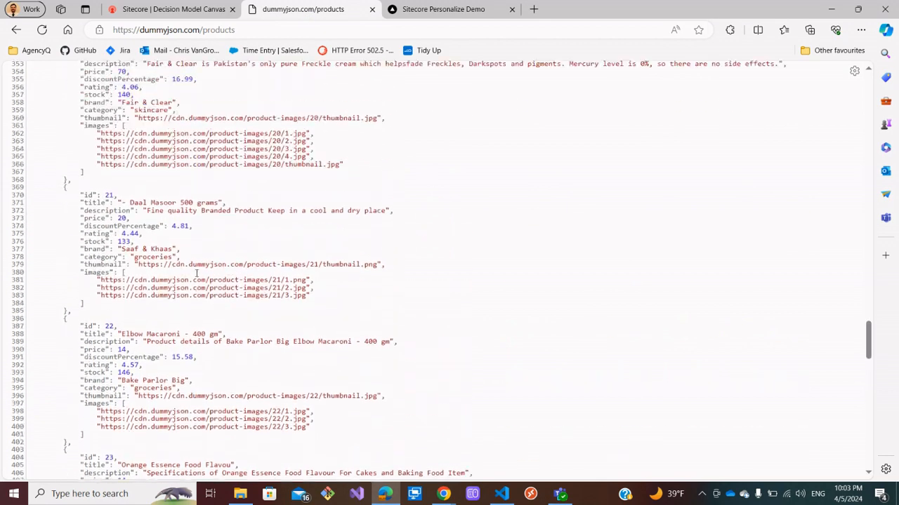
scroll(196, 274, "up", 3)
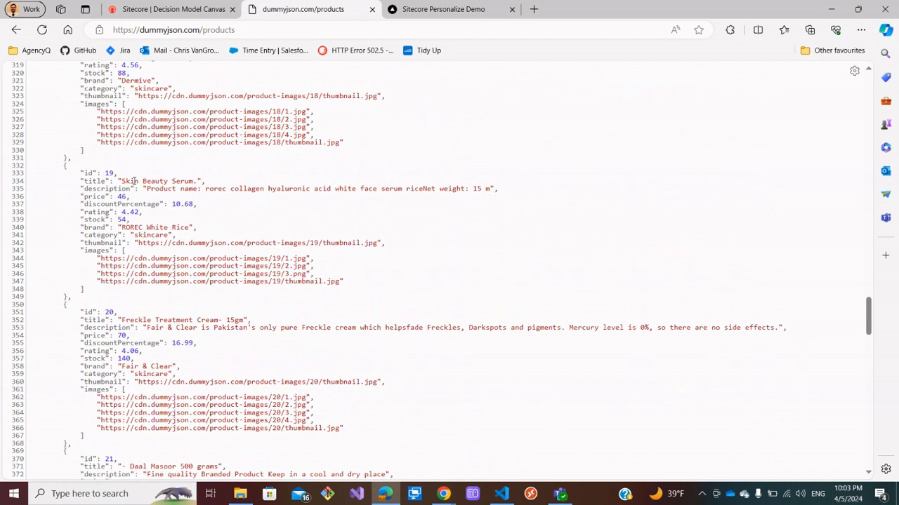
left_click(168, 9)
left_click(473, 439)
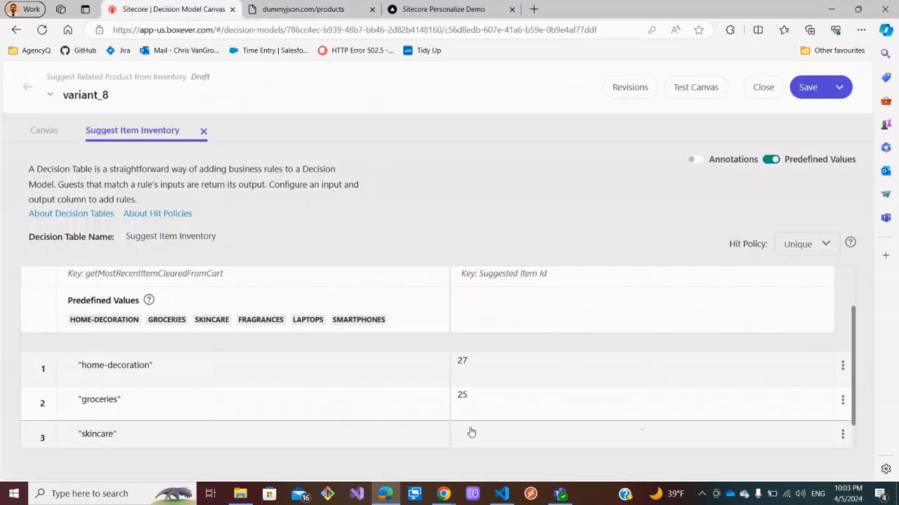
left_click(468, 431)
type("19")
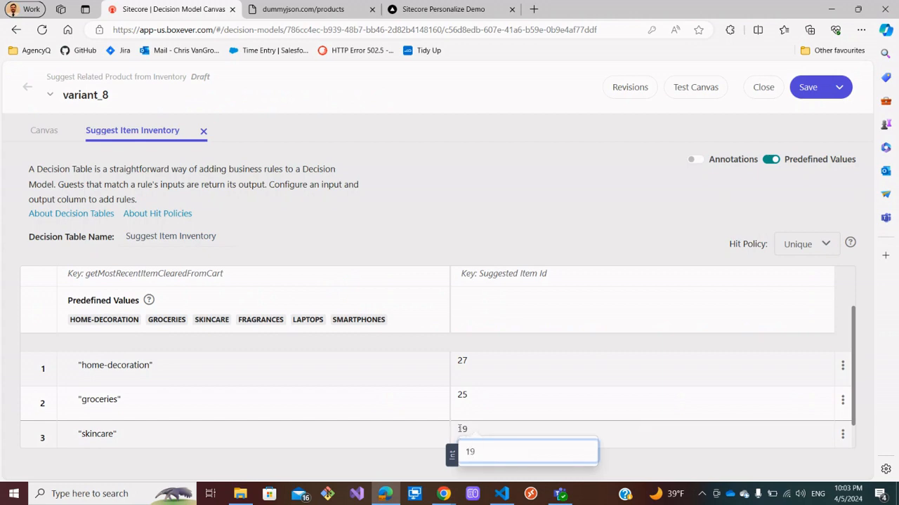
key("Return")
Add a fourth rule, check the product list for fragrances, and set its Item Category condition to fragrances.
scroll(427, 376, "down", 1)
left_click(439, 441)
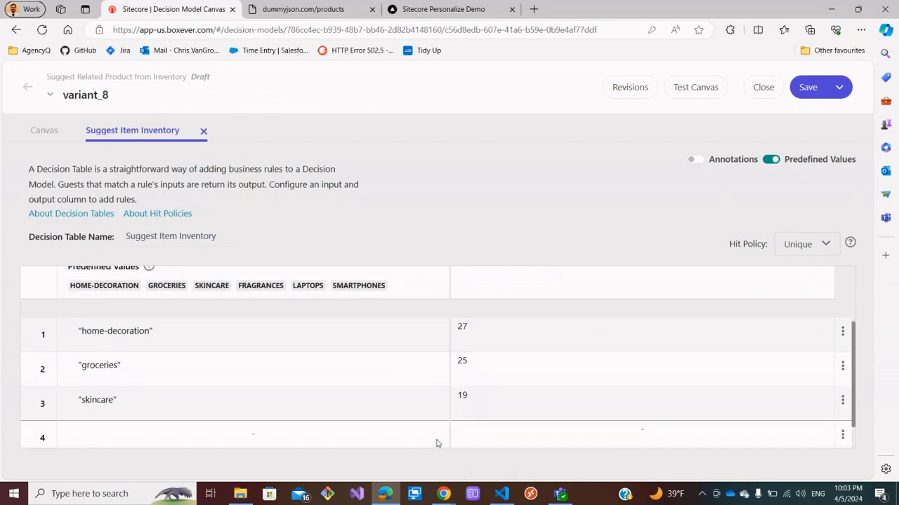
left_click(301, 9)
scroll(230, 215, "up", 4)
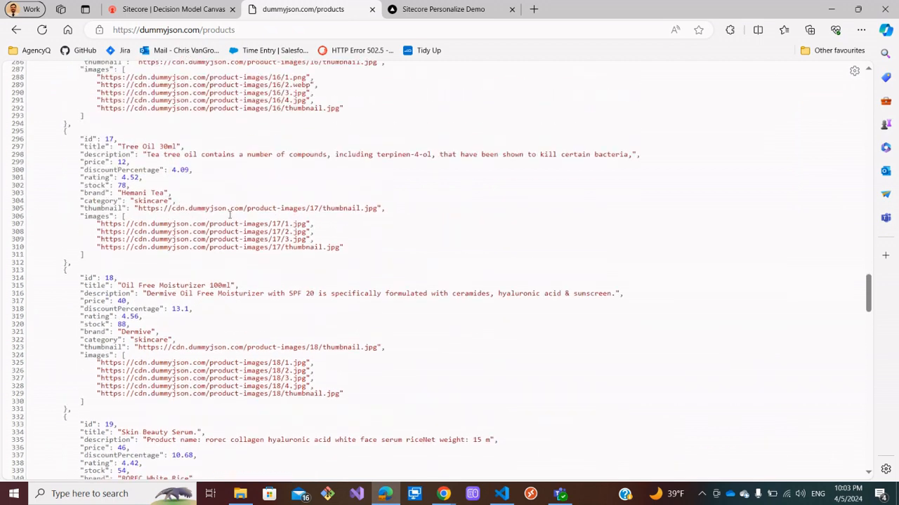
scroll(230, 215, "up", 6)
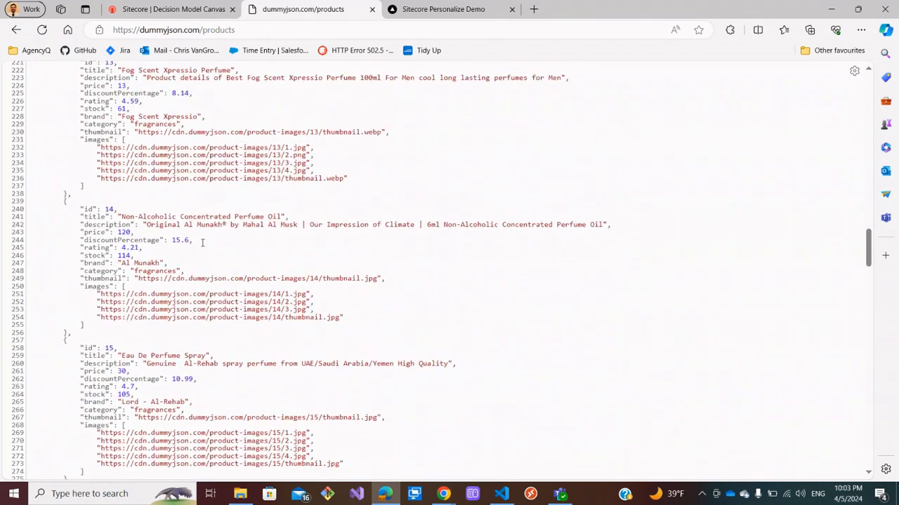
scroll(184, 321, "up", 1)
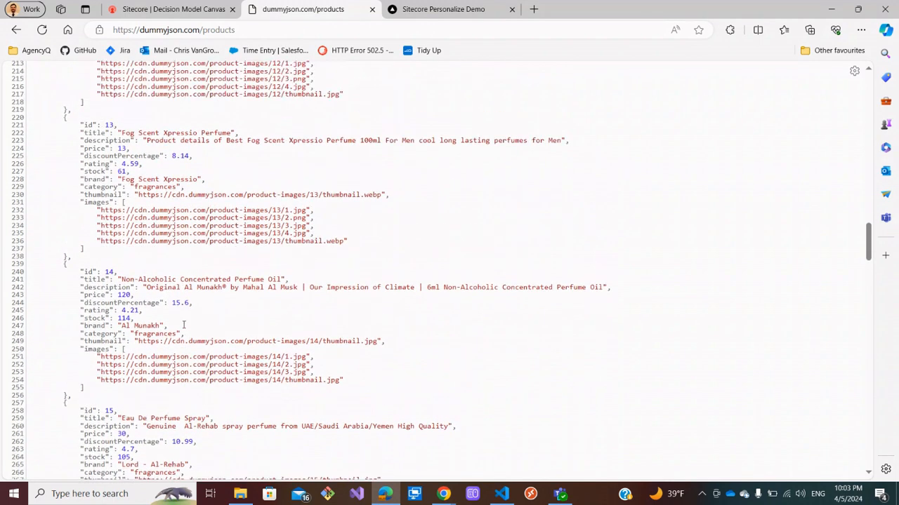
left_click(203, 9)
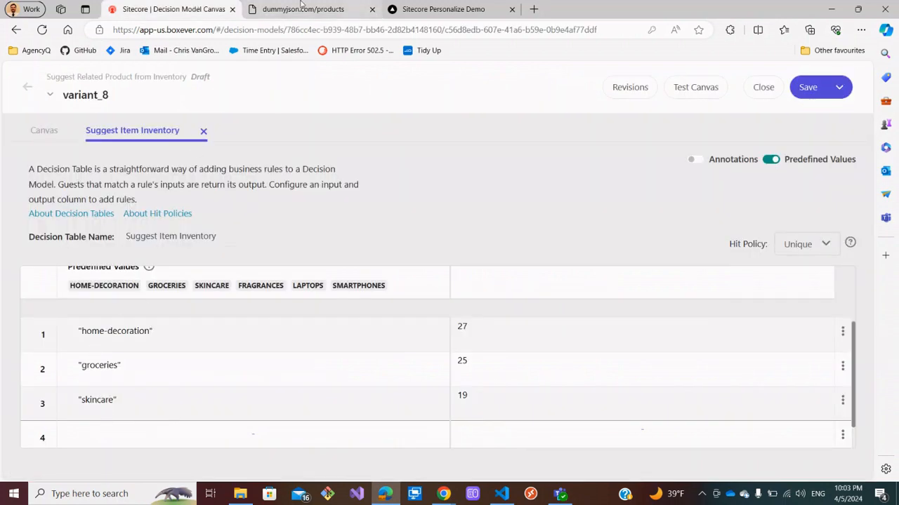
left_click(299, 7)
left_click(161, 15)
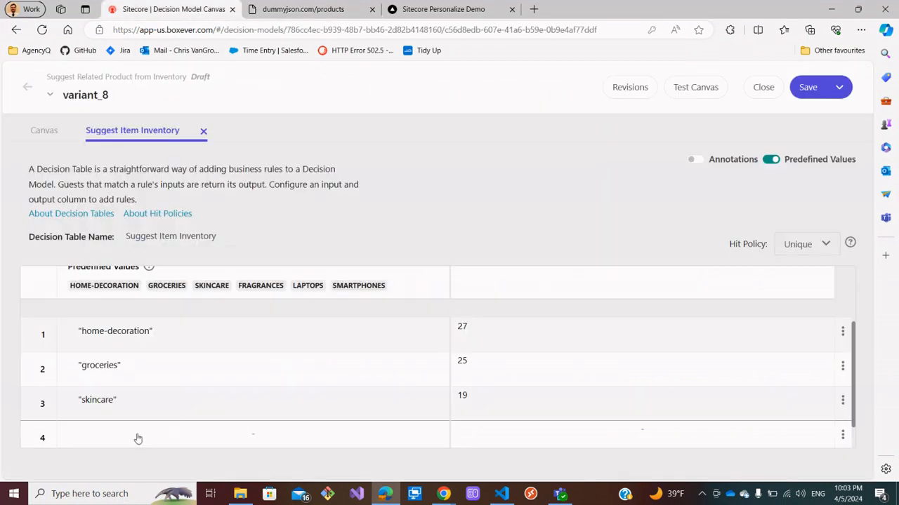
left_click(110, 433)
scroll(112, 379, "down", 2)
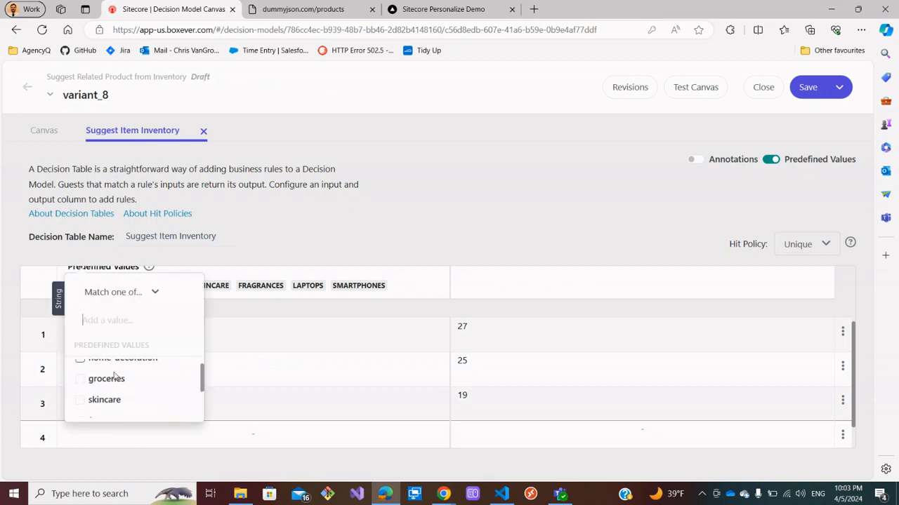
left_click(95, 397)
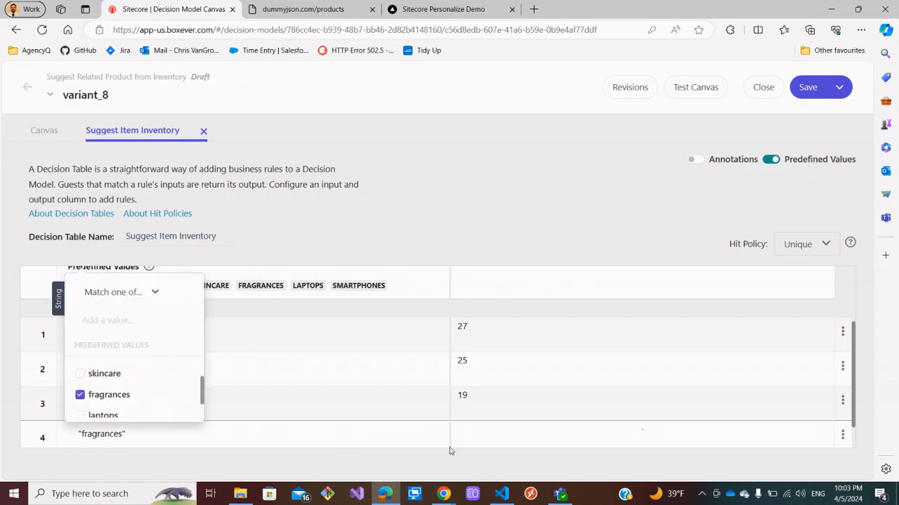
Set the fourth rule's Suggested Item Id to 13.
left_click(469, 437)
type("3")
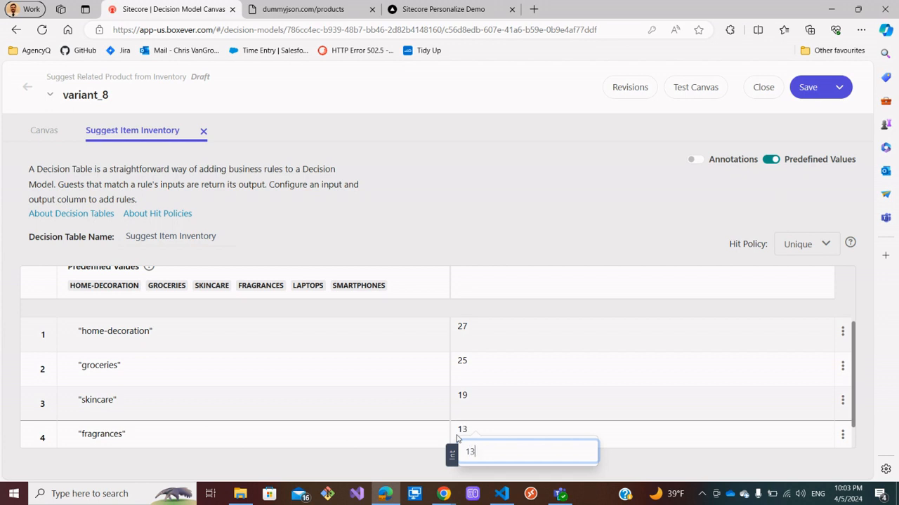
key("Return")
Add a fifth rule, check the product list for laptops, and set its Item Category condition to laptops.
scroll(457, 411, "down", 1)
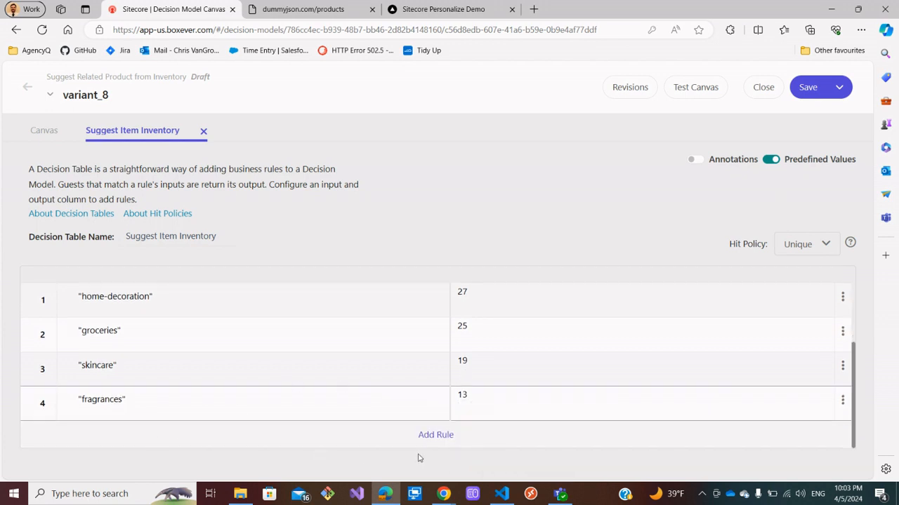
left_click(435, 435)
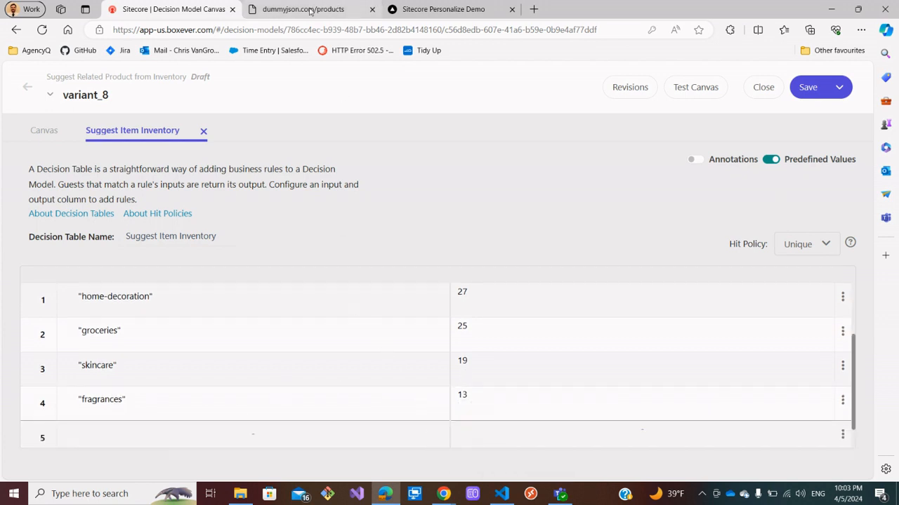
left_click(337, 9)
scroll(218, 165, "up", 8)
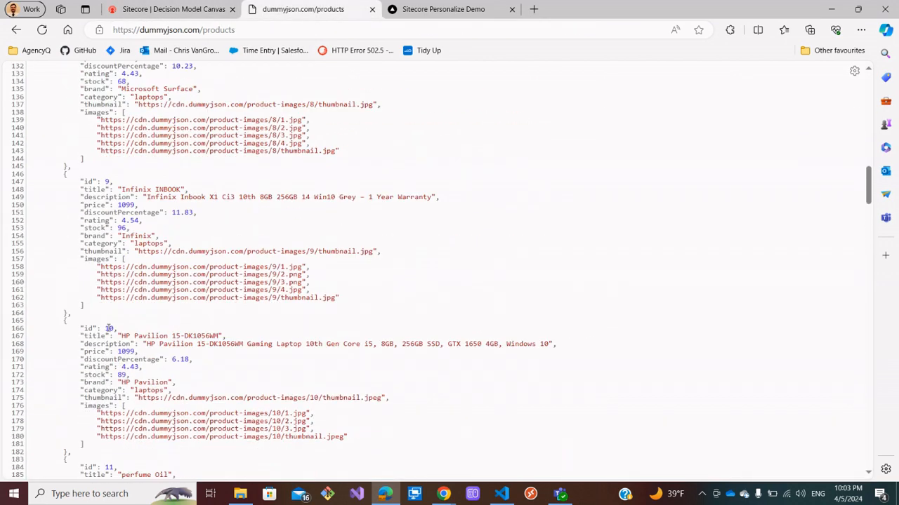
left_click(200, 10)
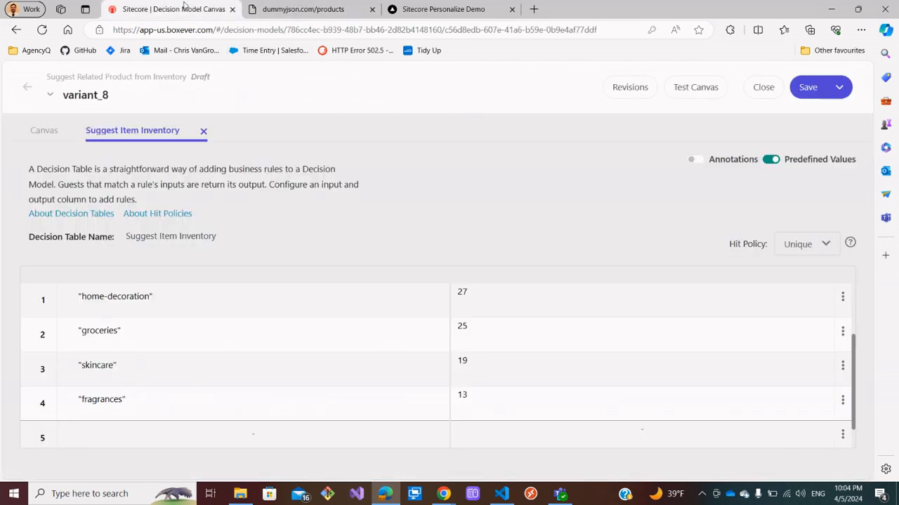
left_click(158, 438)
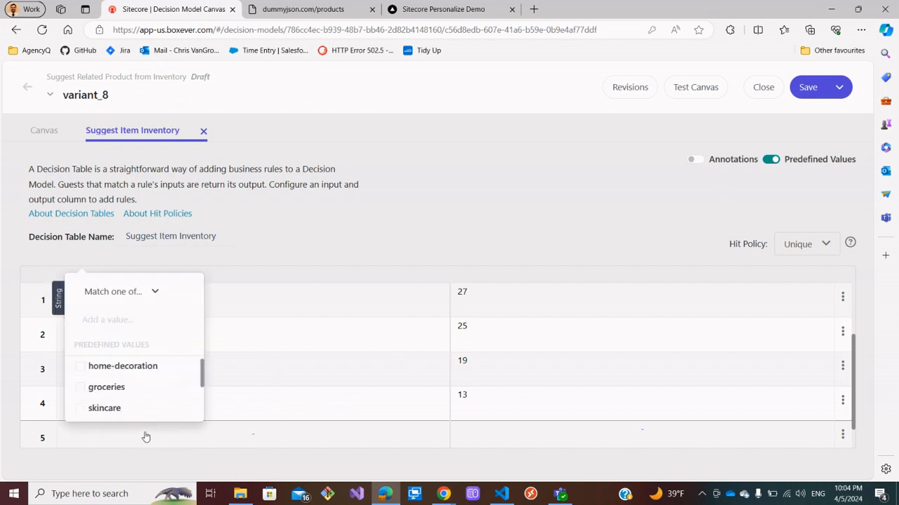
scroll(126, 375, "down", 2)
scroll(109, 394, "down", 1)
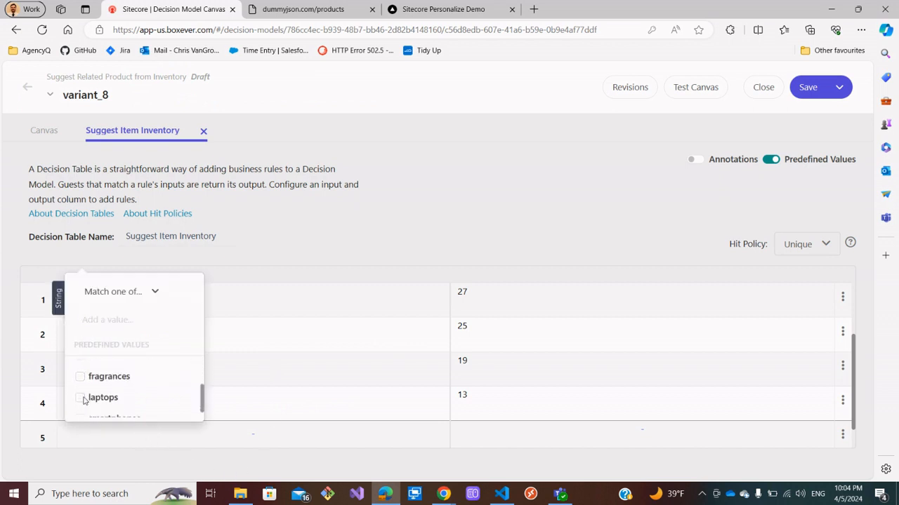
left_click(80, 398)
Set the fifth rule's Suggested Item Id to 10.
left_click(465, 434)
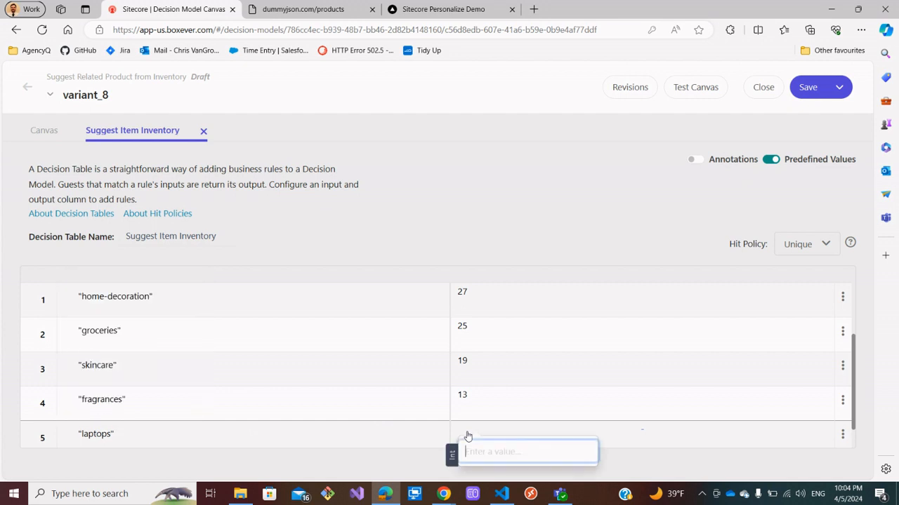
type("10")
key("Return")
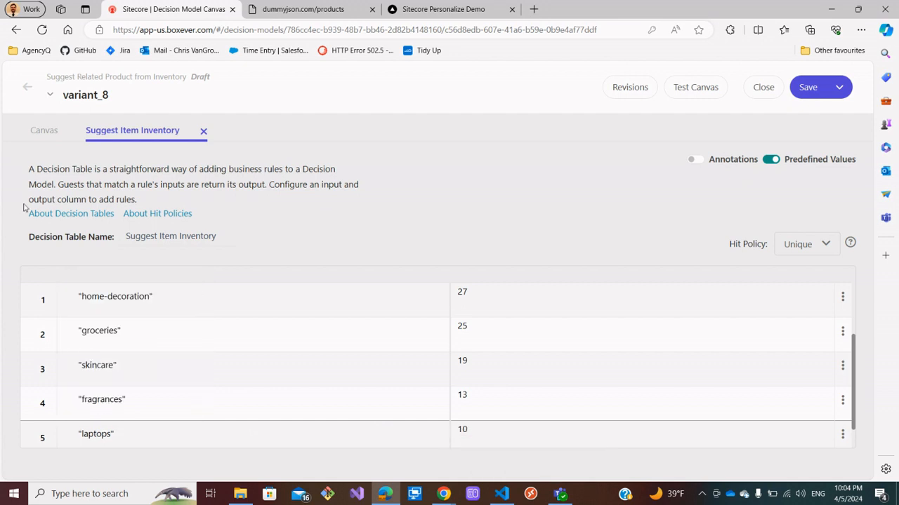
Add a sixth rule, check the product list, and set its Item Category condition to smartphones.
scroll(265, 424, "down", 1)
left_click(430, 434)
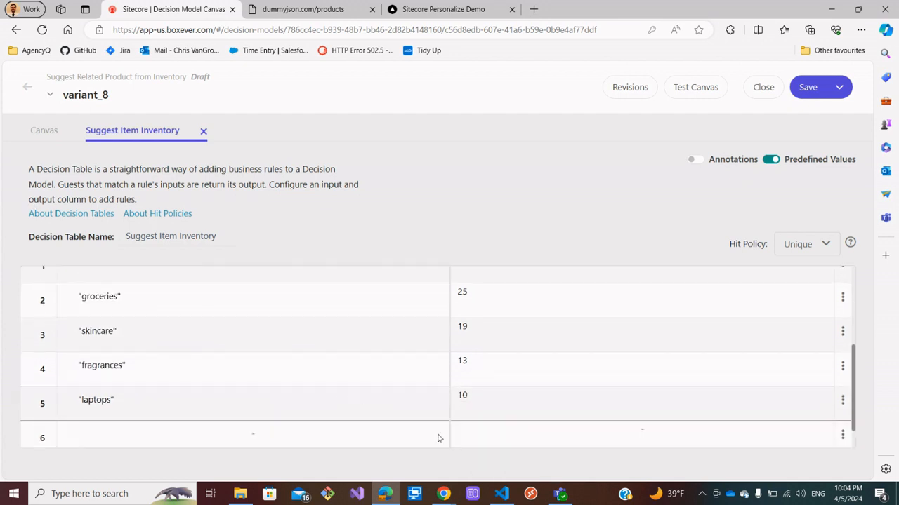
left_click(303, 9)
scroll(257, 175, "up", 10)
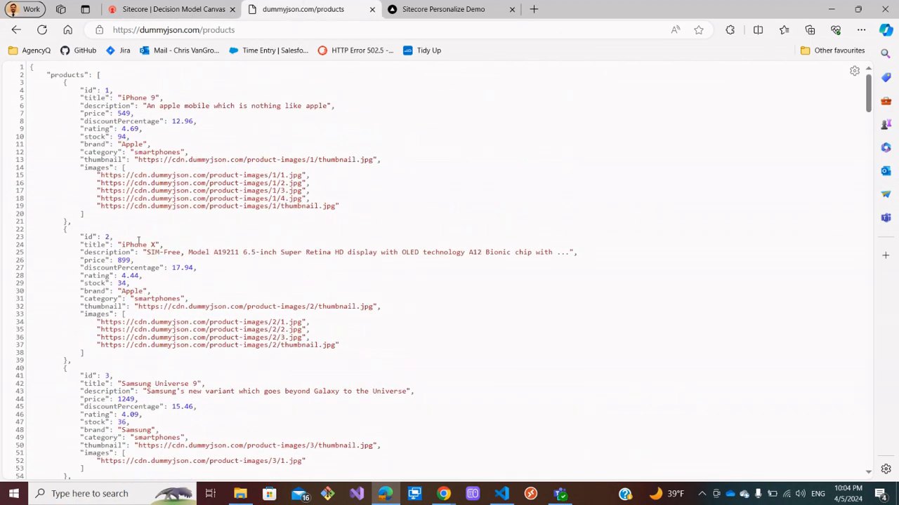
left_click(155, 9)
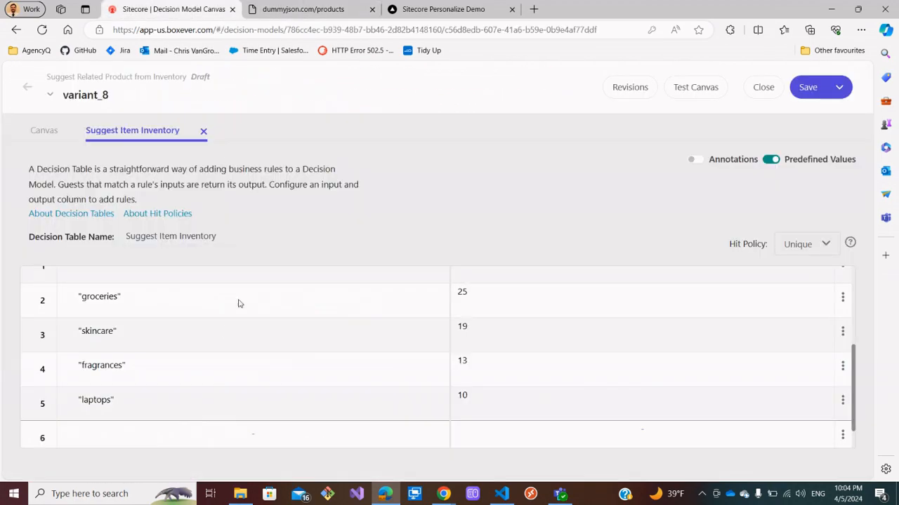
left_click(91, 433)
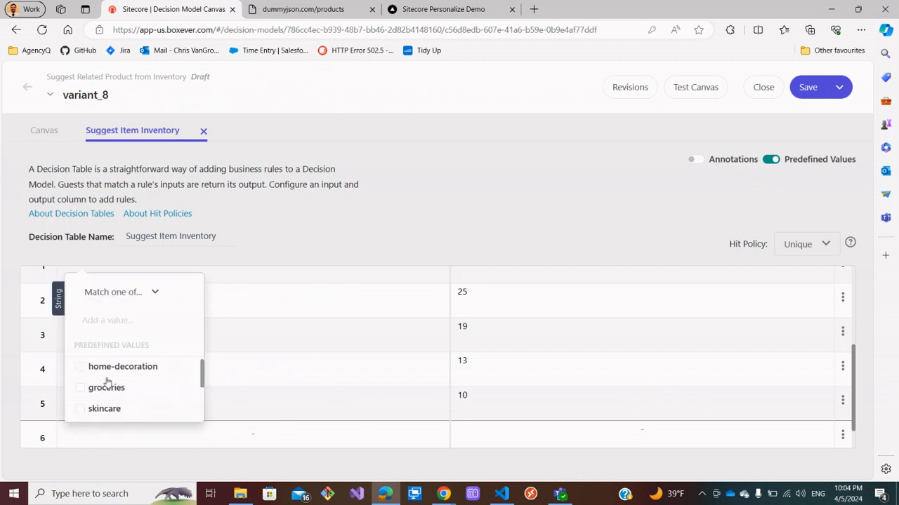
scroll(106, 382, "down", 2)
left_click(122, 410)
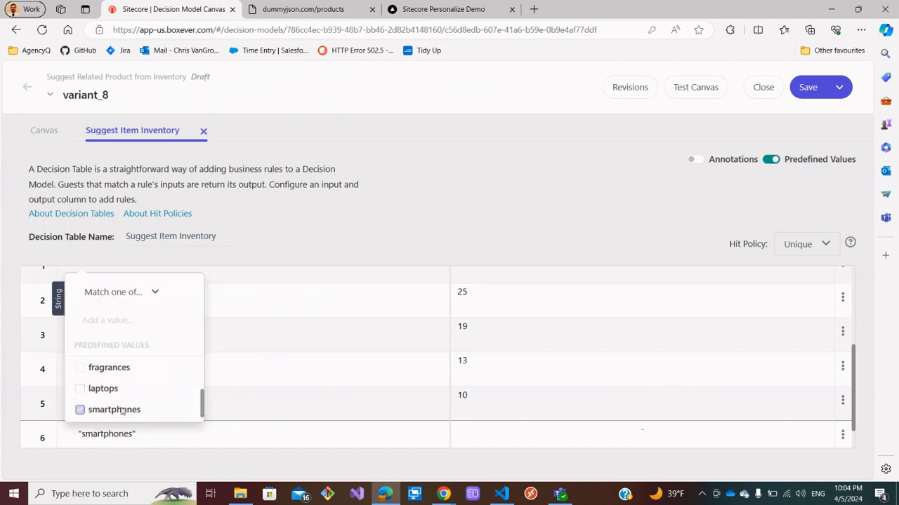
Set the sixth rule's Suggested Item Id to 2.
left_click(520, 438)
left_click(483, 437)
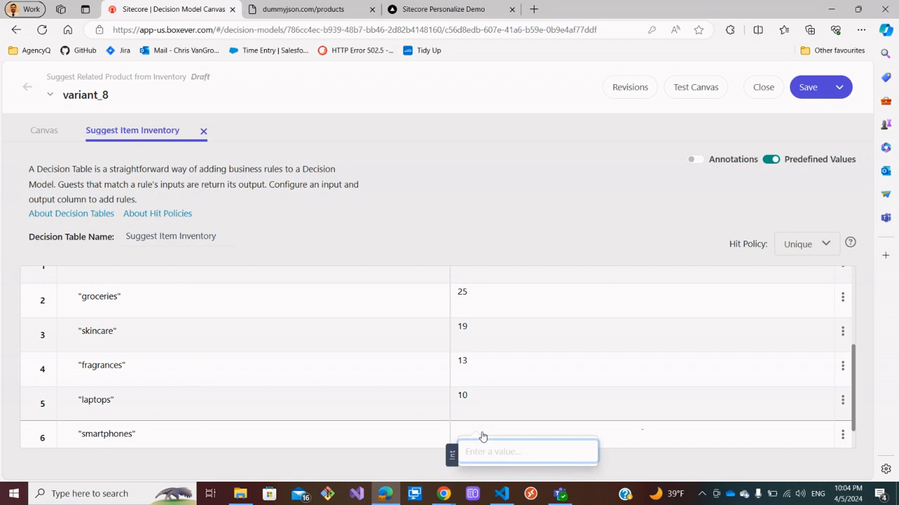
type("2")
key("Return")
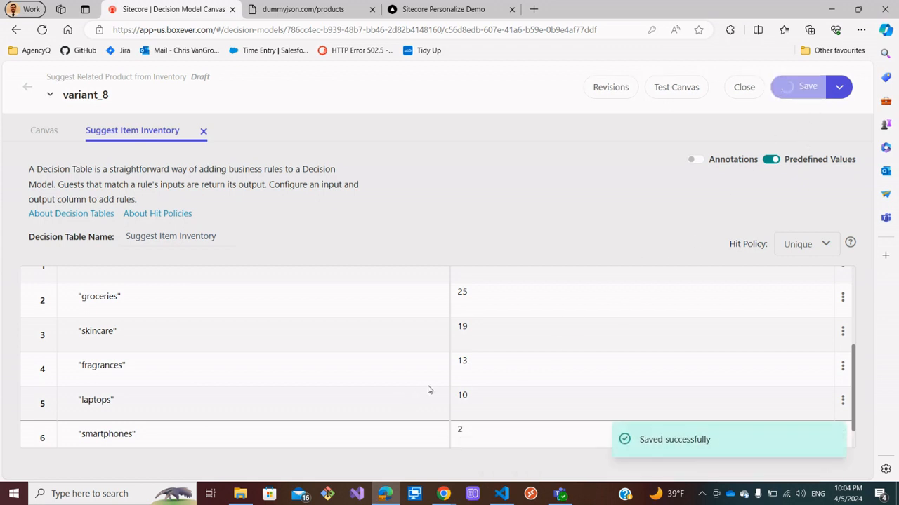
scroll(430, 390, "down", 1)
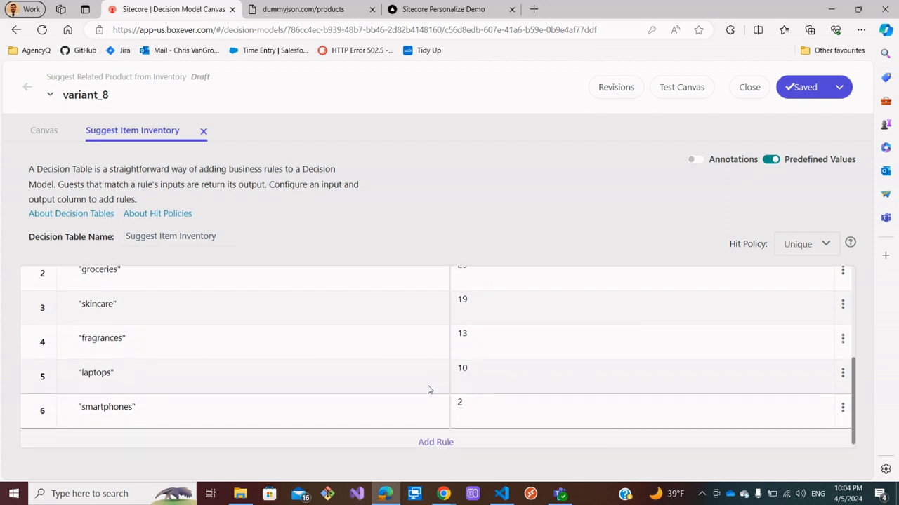
scroll(428, 389, "up", 3)
scroll(428, 388, "down", 2)
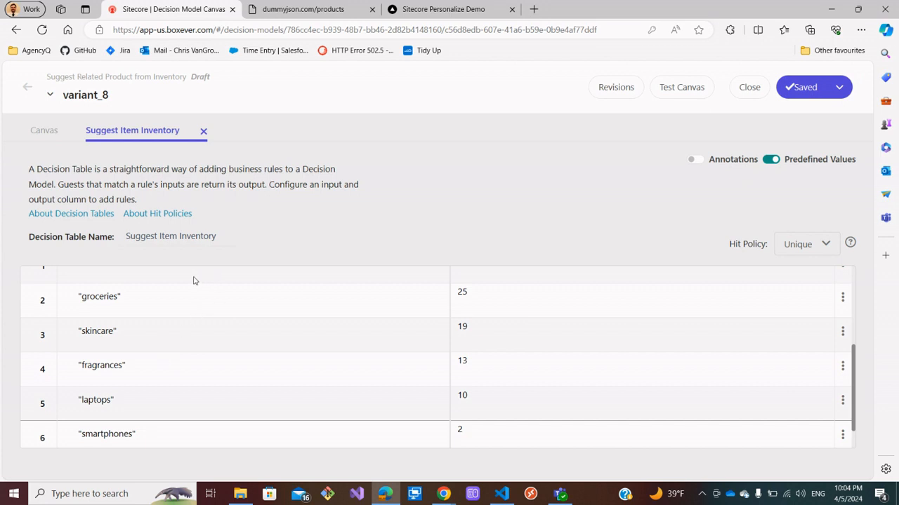
left_click_drag(77, 365, 120, 364)
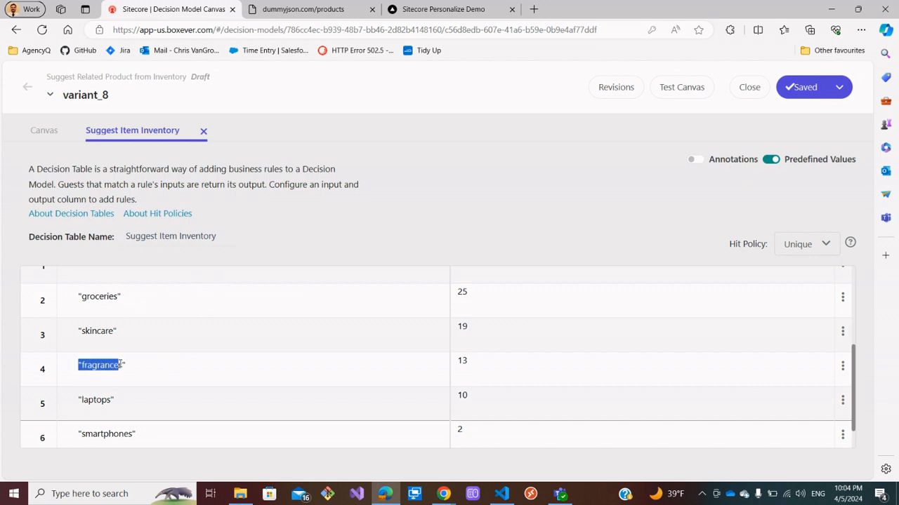
left_click_drag(457, 361, 470, 362)
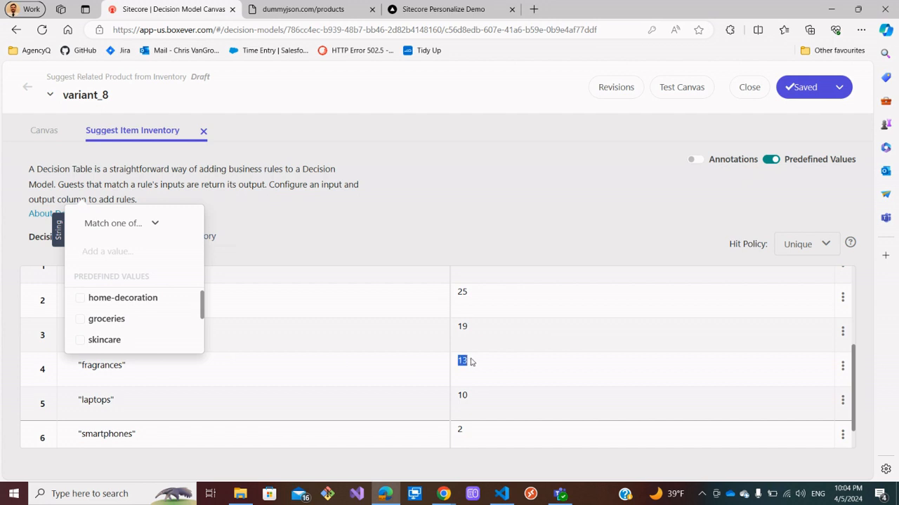
Test the canvas with the bookmarked guest and search the full response for suggestedItemId.
left_click(671, 97)
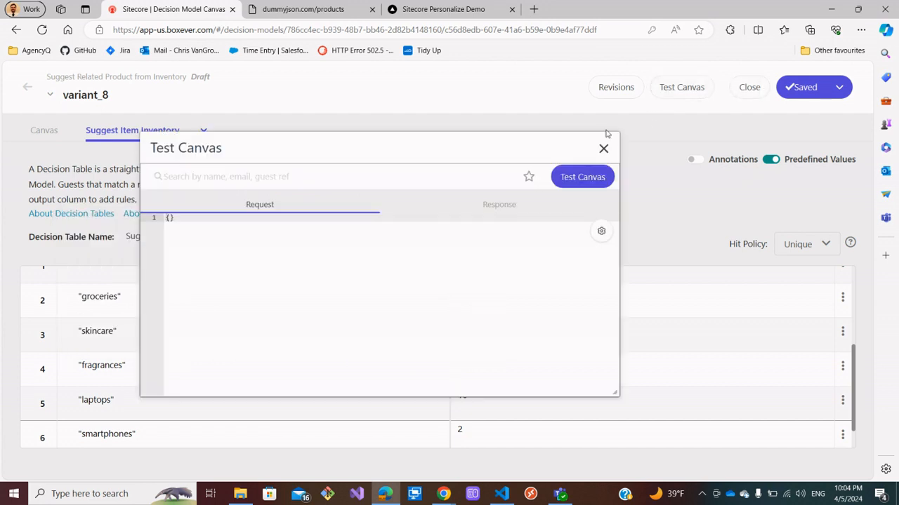
left_click(351, 180)
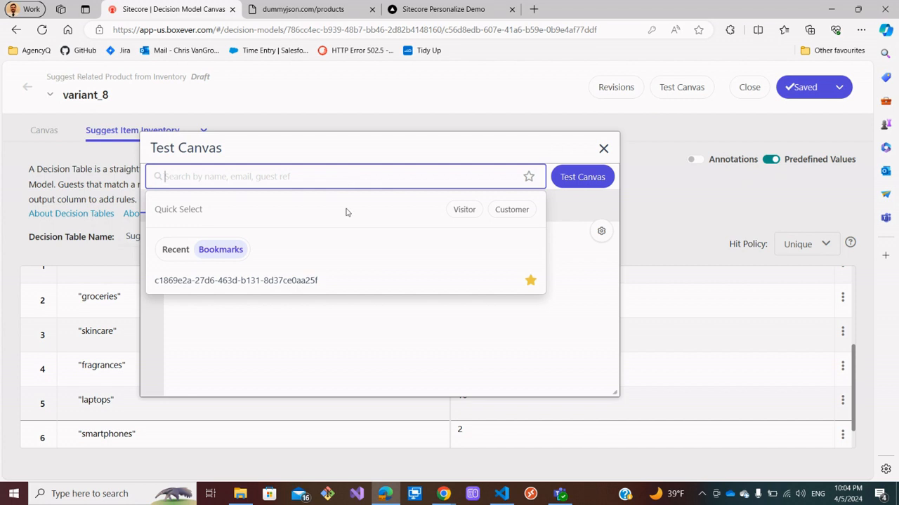
left_click(301, 280)
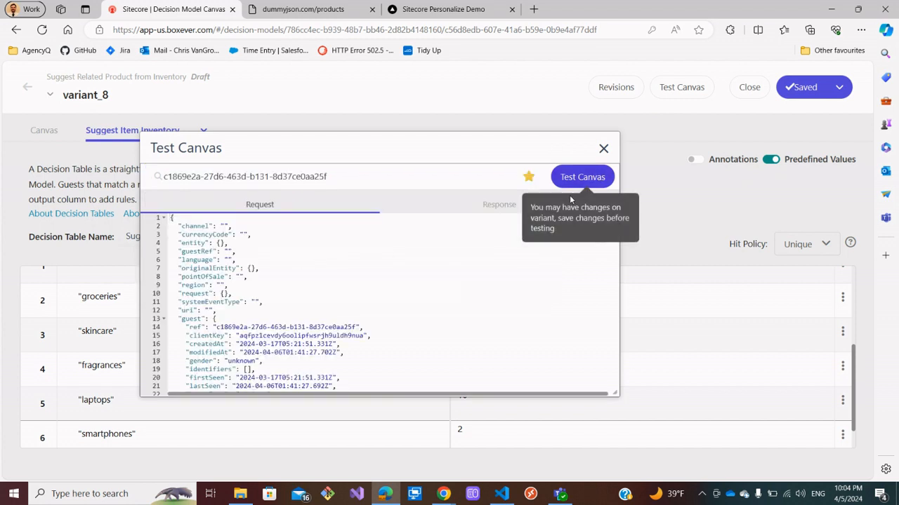
left_click(582, 177)
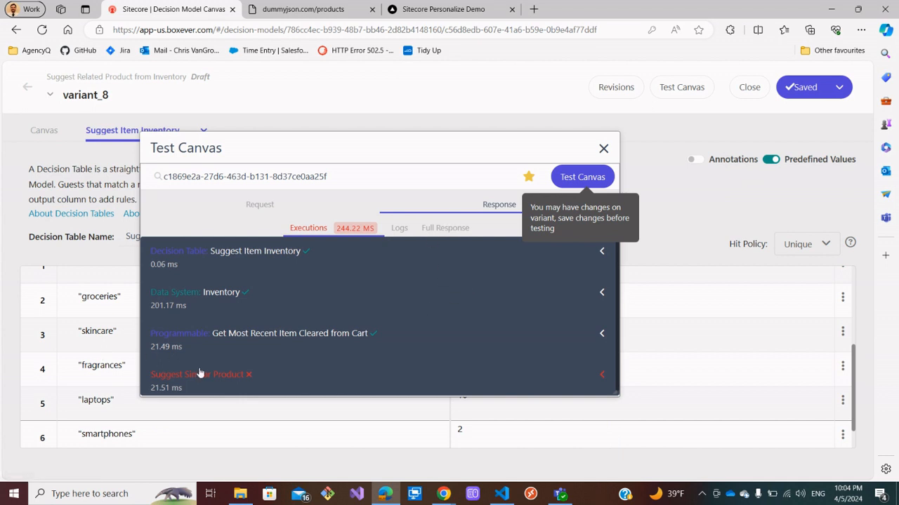
left_click(455, 230)
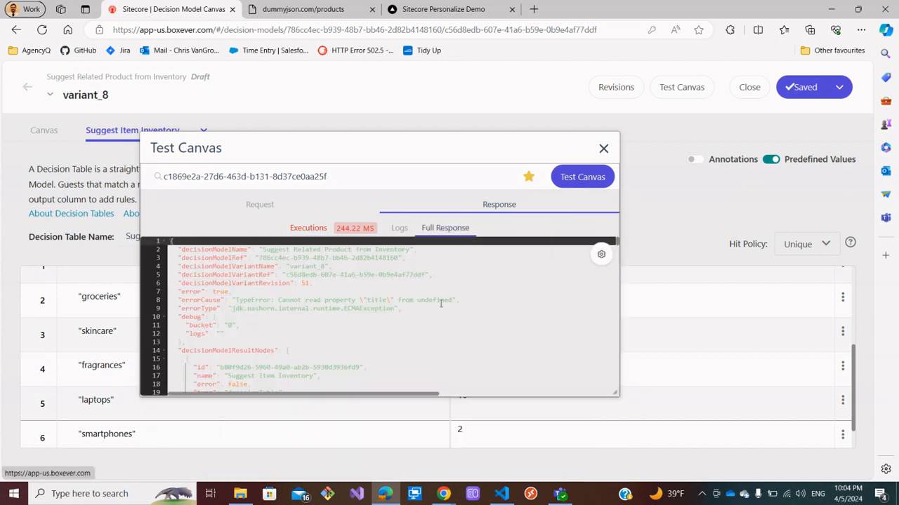
left_click(452, 332)
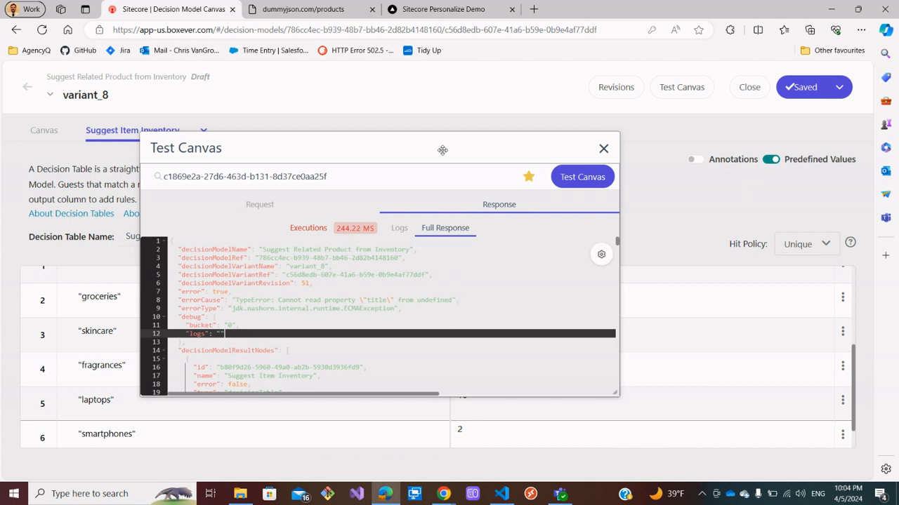
key("ctrl+f")
type("suggestedItemId")
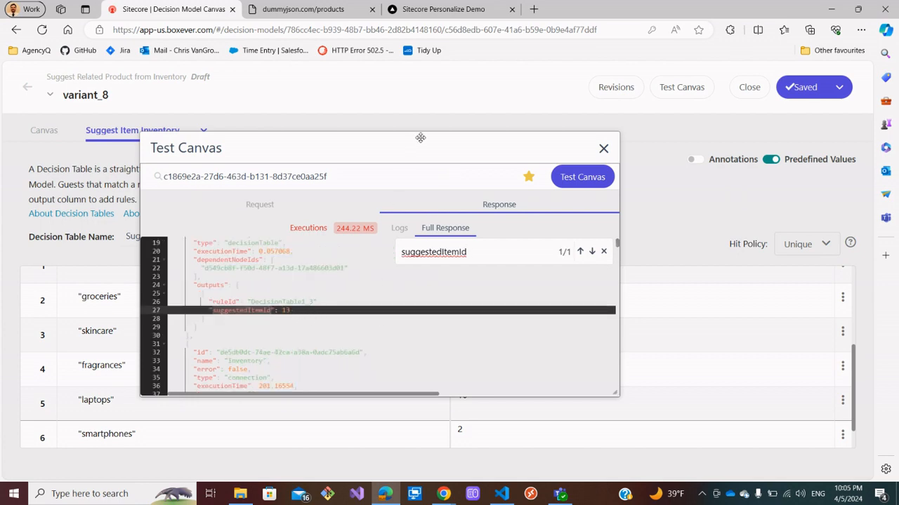
left_click_drag(420, 140, 425, 92)
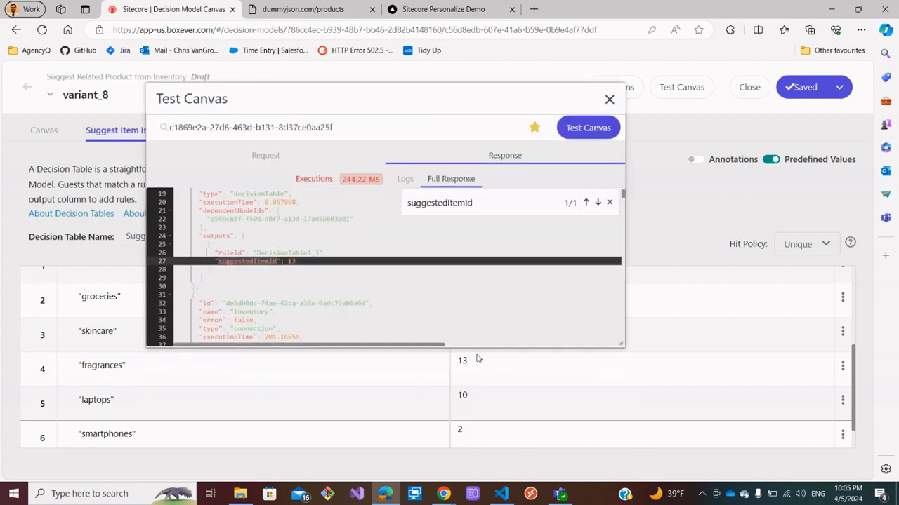
left_click(608, 100)
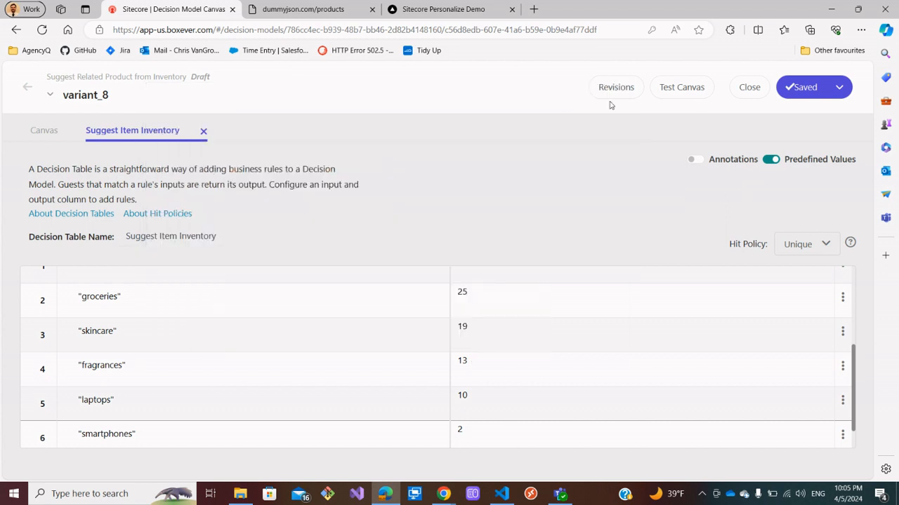
Open the Suggest Similar Product programmable from the canvas and rename it Get Product Details.
left_click(51, 139)
left_click_drag(296, 271, 246, 274)
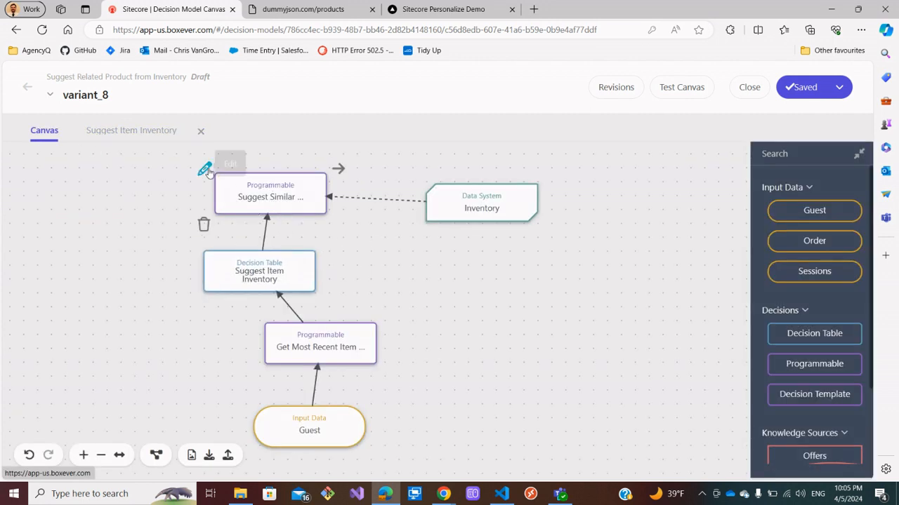
left_click(205, 170)
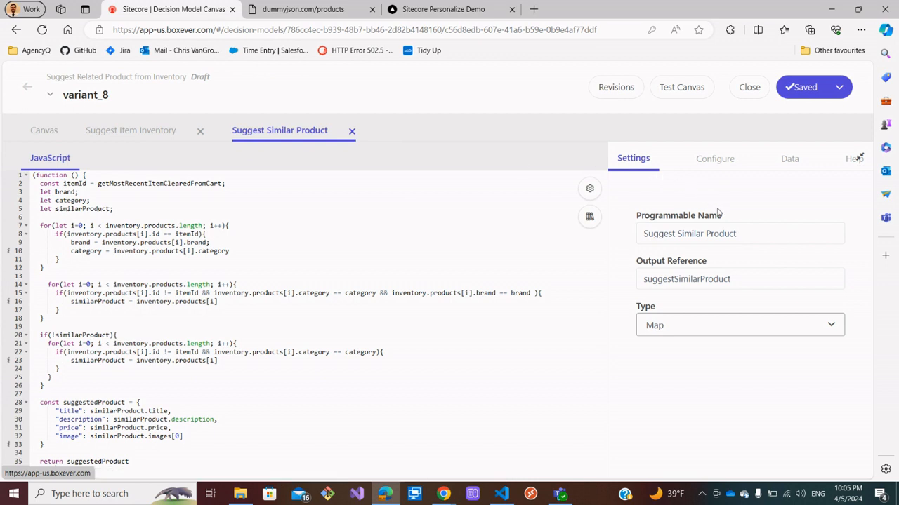
left_click(742, 235)
left_click_drag(742, 235, 643, 235)
key("BackSpace")
type("P")
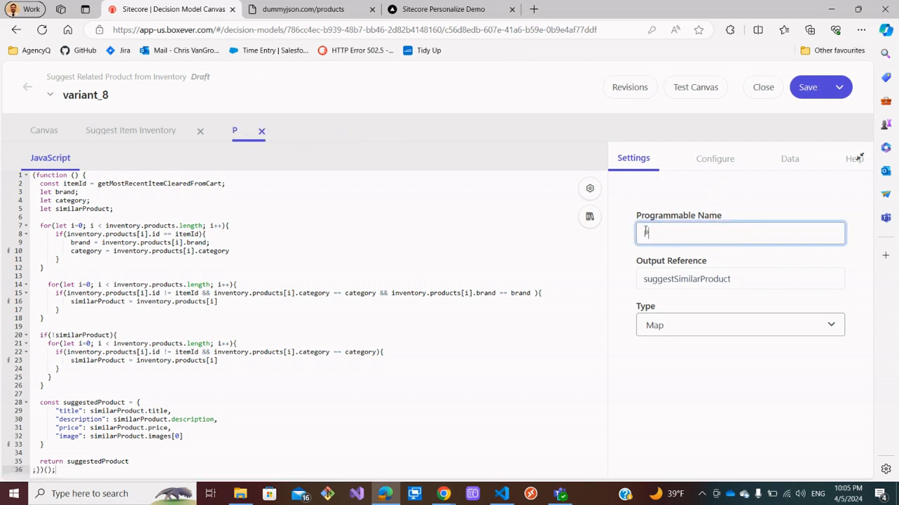
type("Get Product Details")
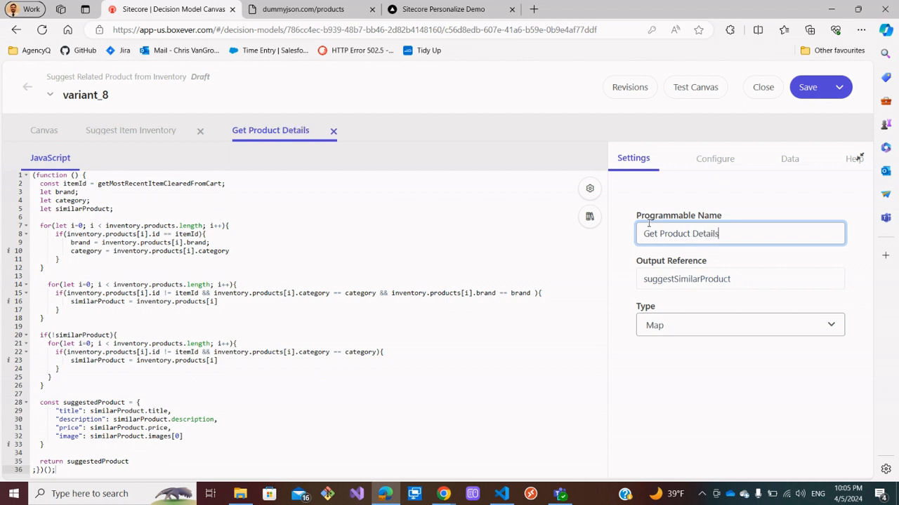
Set the programmable's Output Reference to getProductDetails.
left_click(727, 276)
double_click(740, 277)
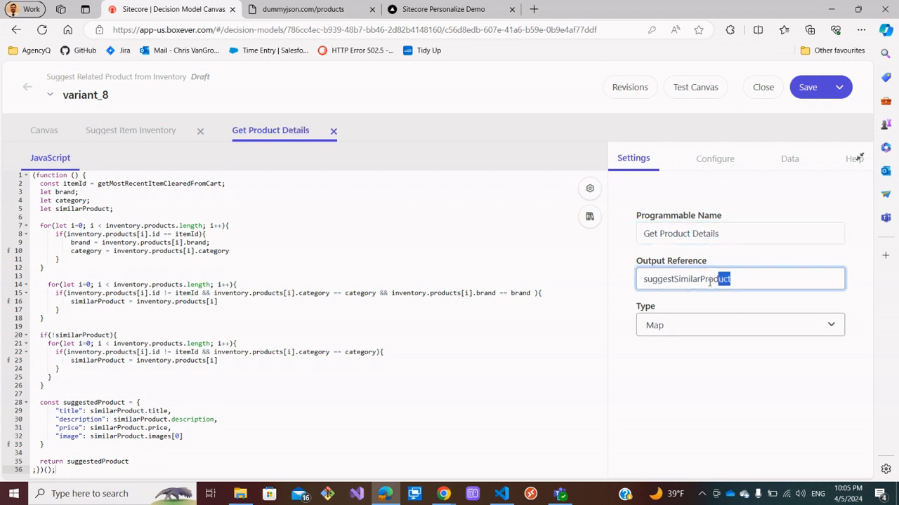
type("getP")
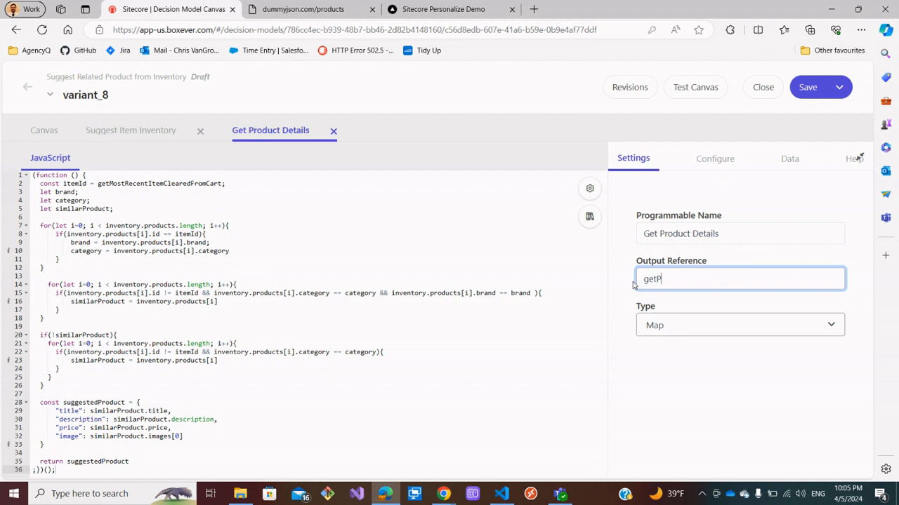
type("roductDetails")
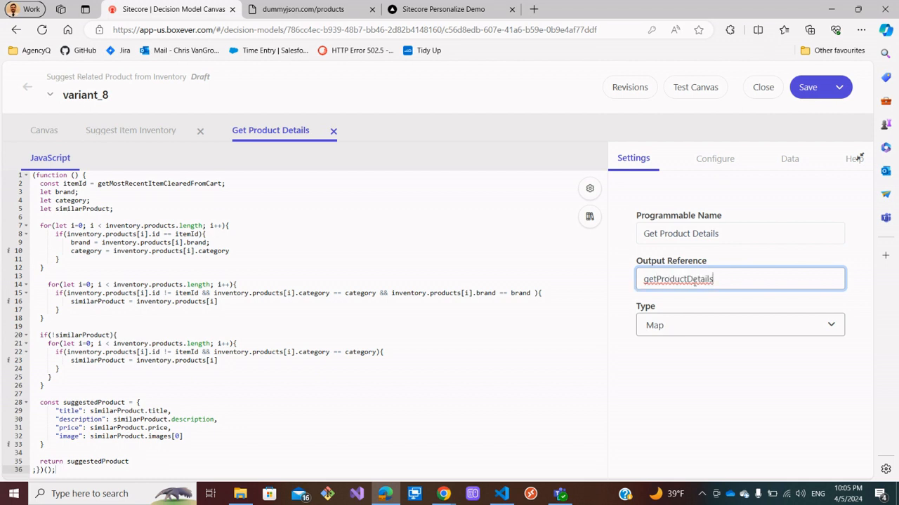
left_click_drag(743, 278, 640, 278)
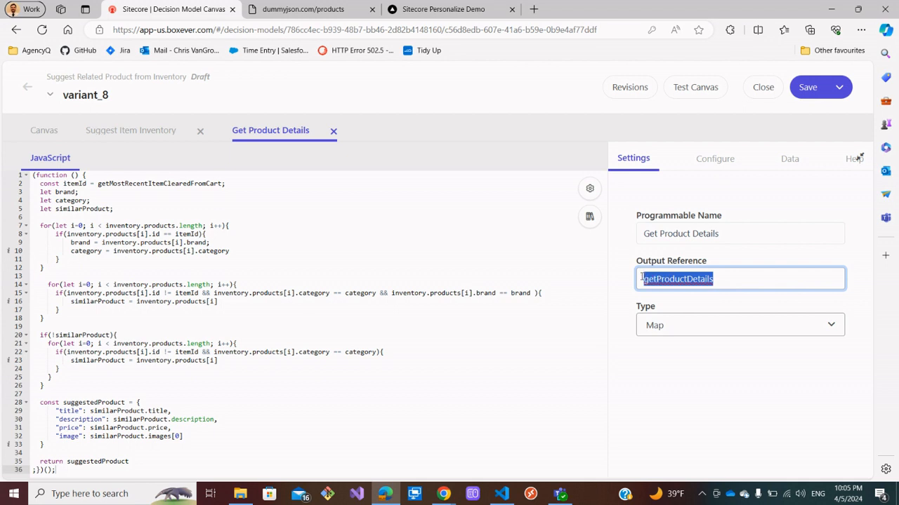
left_click(721, 234)
left_click_drag(720, 234, 638, 232)
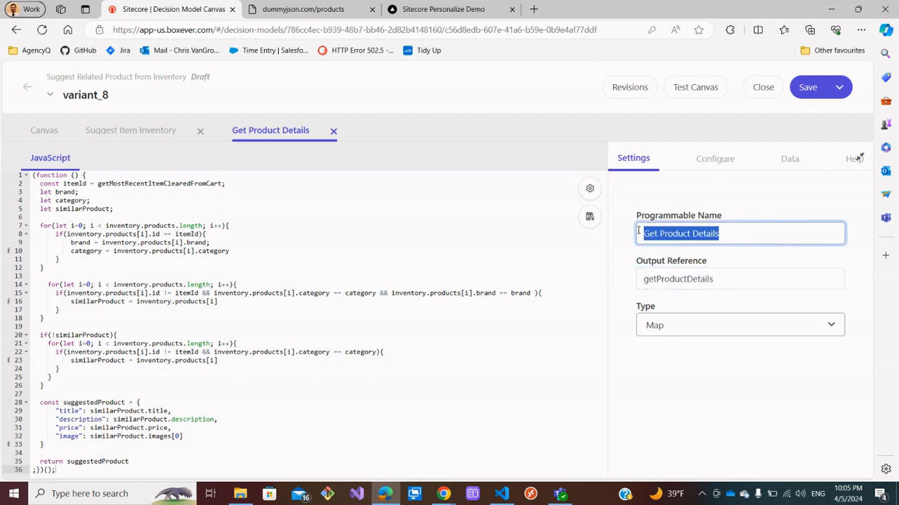
left_click(754, 278)
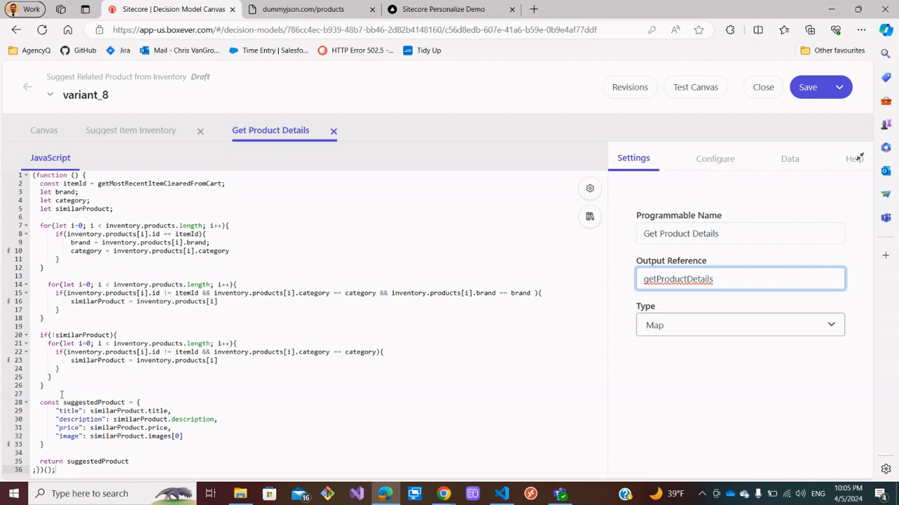
Delete the similar-product search loops, the suggestedProduct object and the variable declarations from the script.
left_click_drag(62, 395, 26, 287)
key("BackSpace")
key("BackSpace")
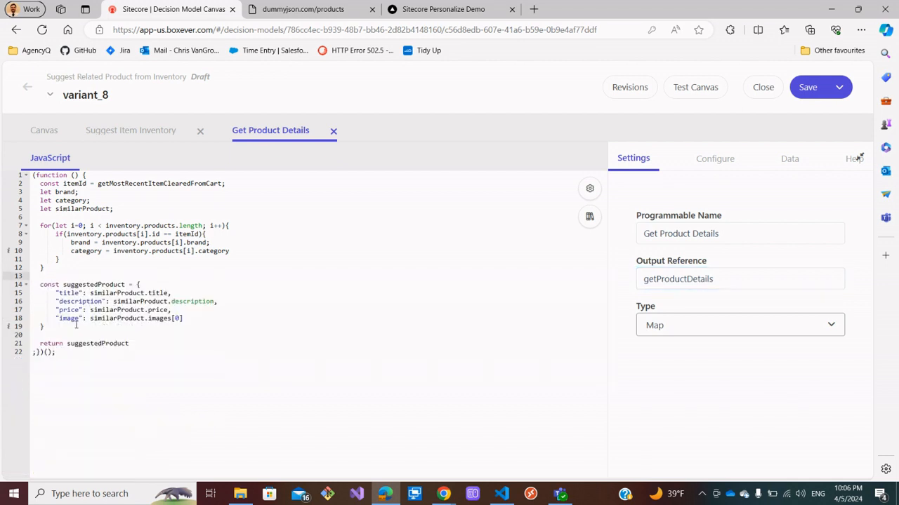
left_click_drag(74, 327, 2, 285)
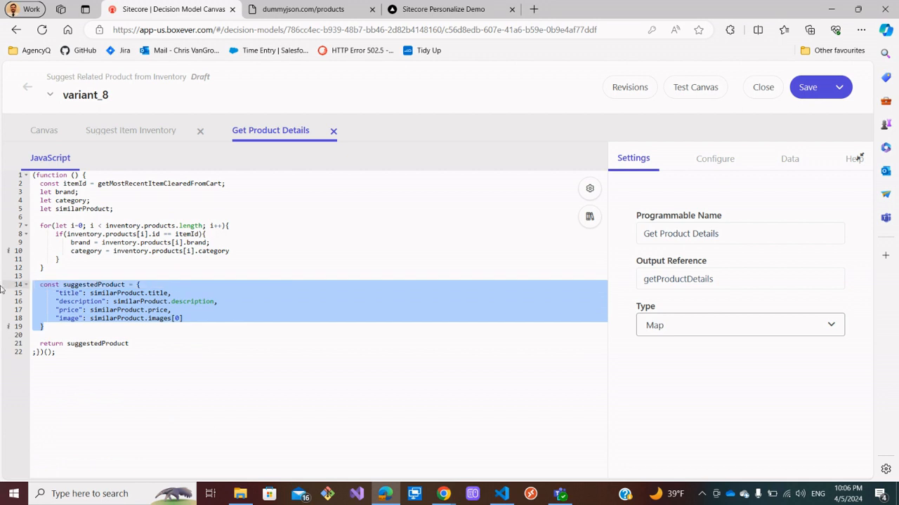
key("BackSpace")
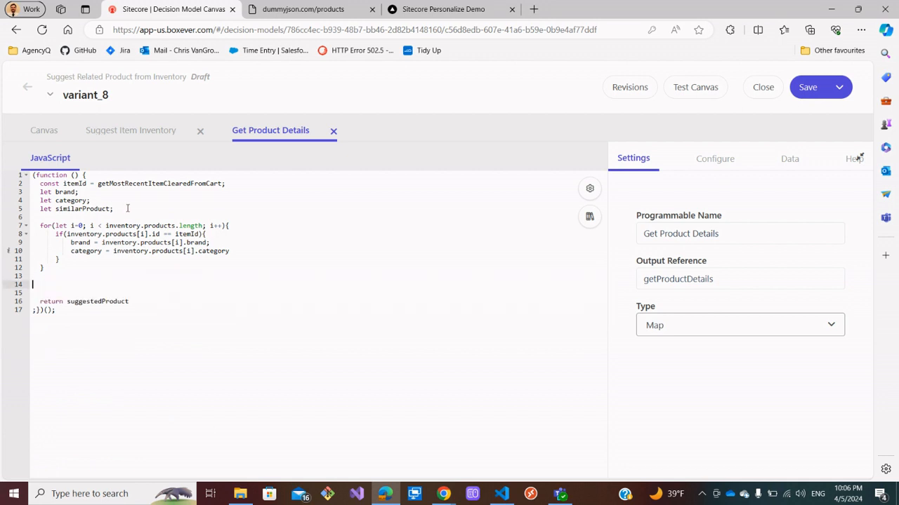
left_click_drag(113, 209, 20, 199)
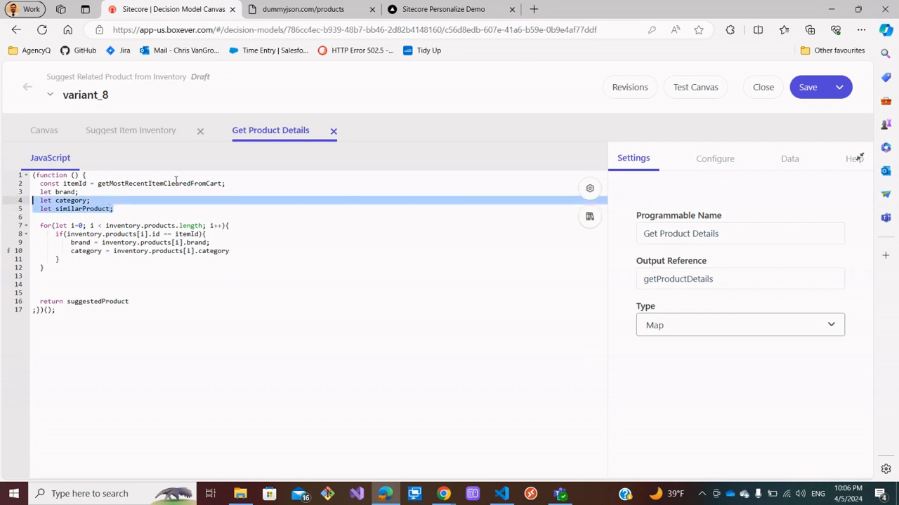
left_click_drag(129, 209, 2, 183)
key("BackSpace")
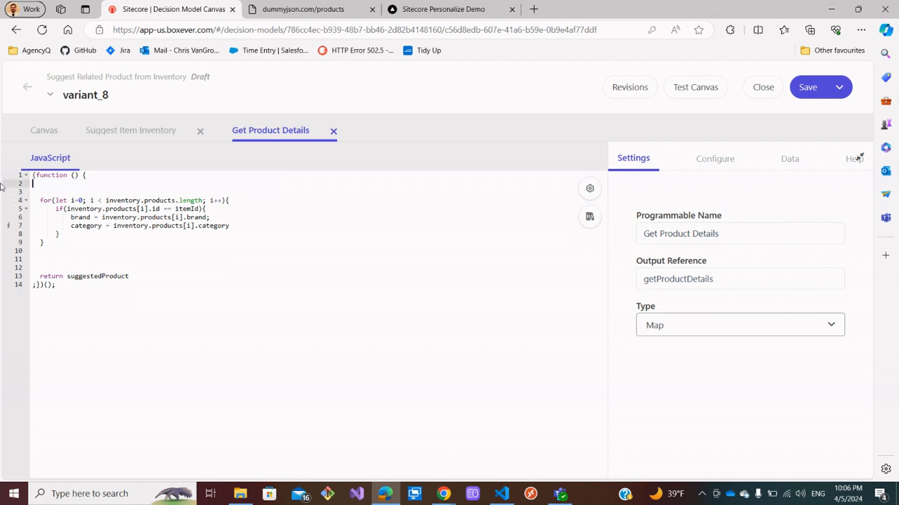
Change the first loop's condition to compare each product id against suggestedItemId.
key("Down")
left_click(199, 208)
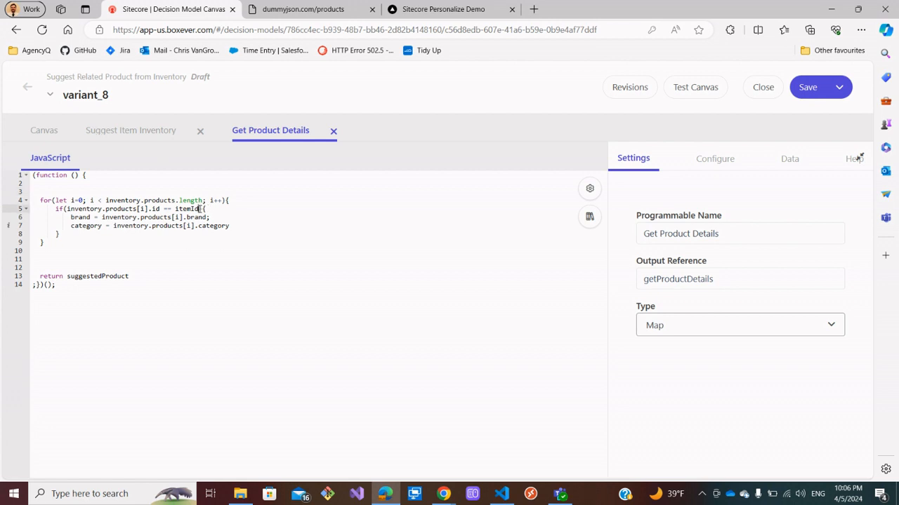
left_click_drag(200, 208, 175, 209)
key("BackSpace")
key("super+v")
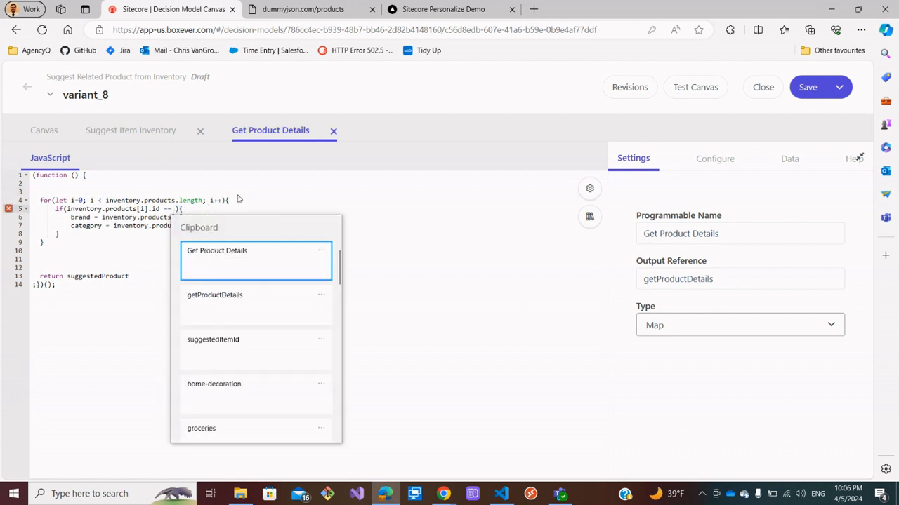
left_click(241, 349)
left_click(271, 261)
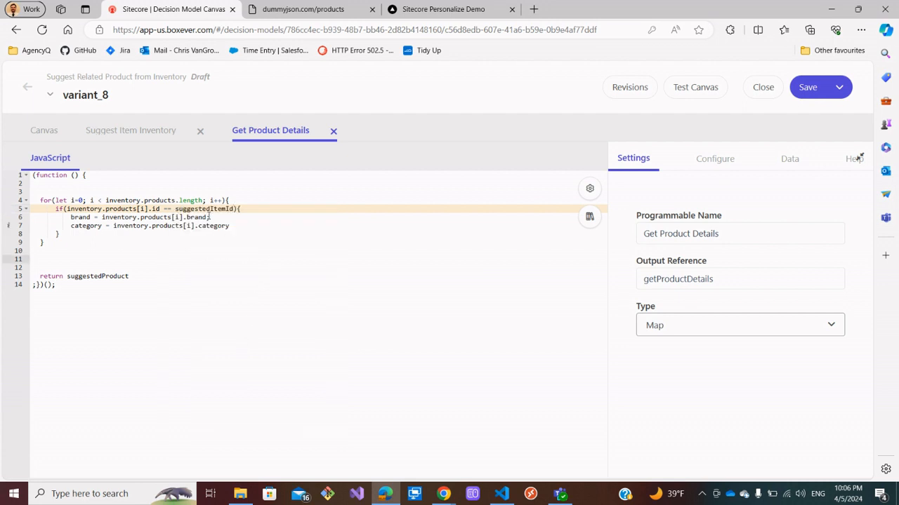
Declare an empty object suggestItemDetails on the function's first line.
left_click(101, 177)
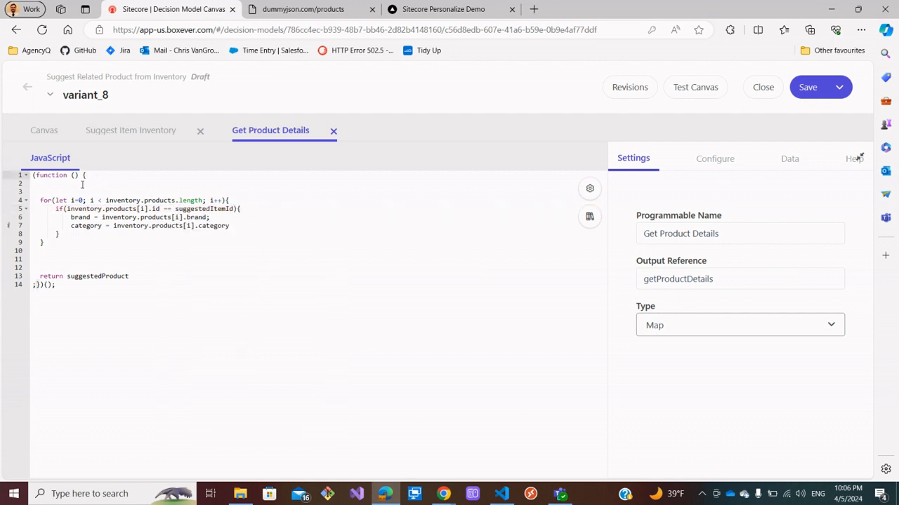
left_click(82, 184)
type("let suge")
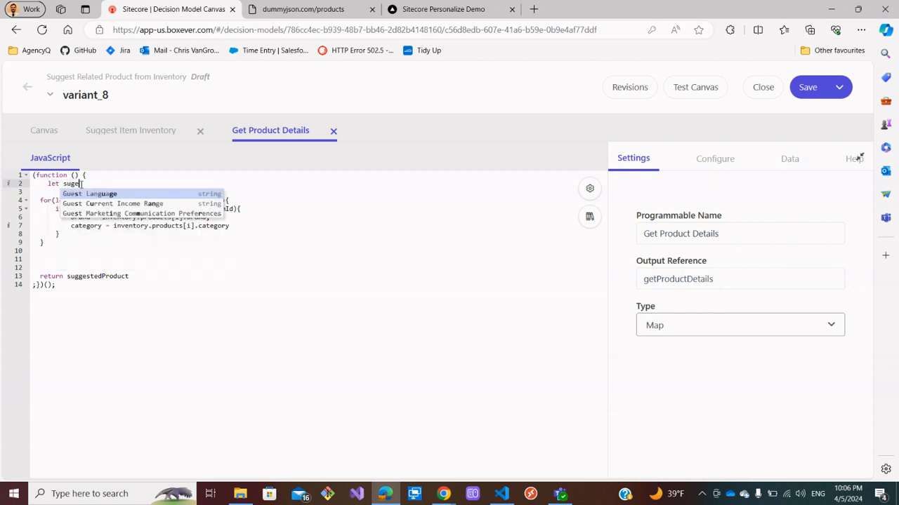
key("BackSpace")
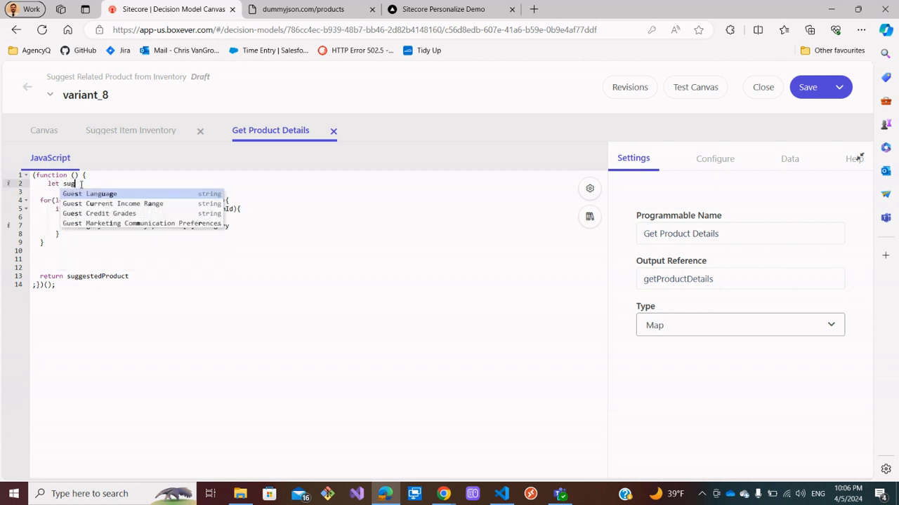
type("gestIte")
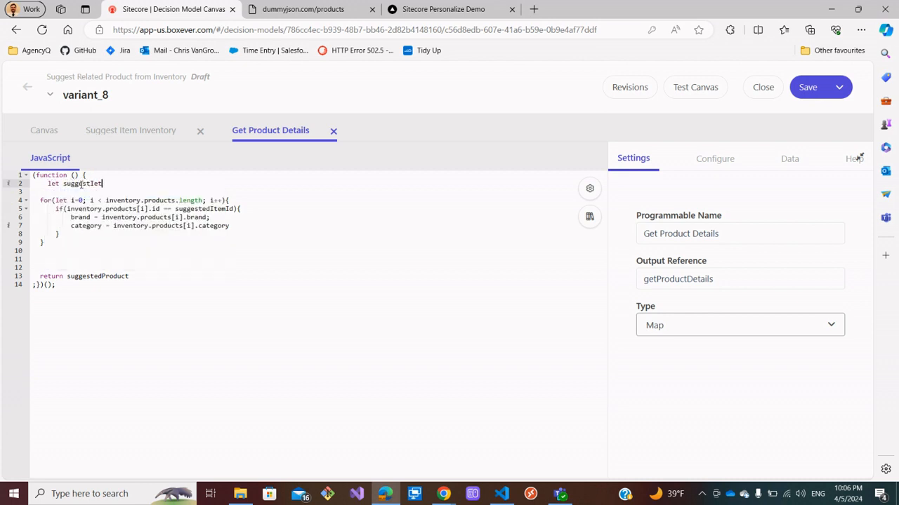
type("mDetails = {}'")
left_click(45, 184)
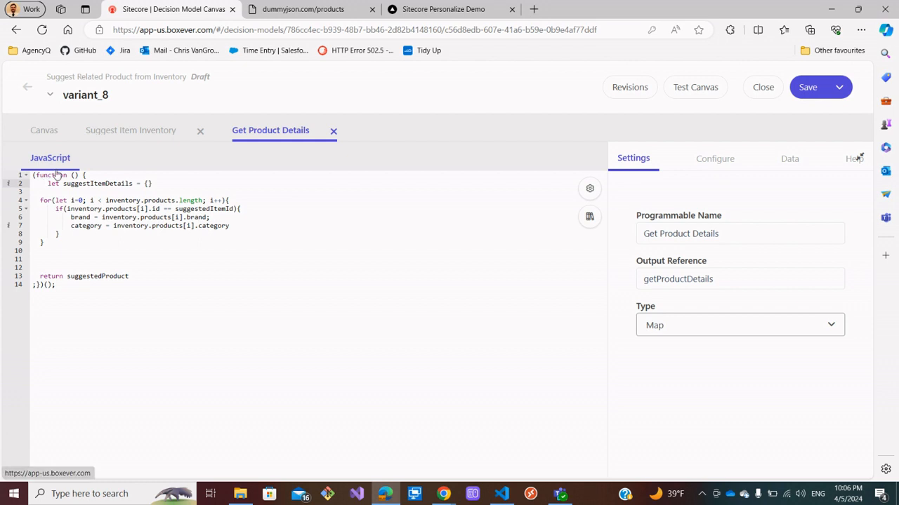
key("BackSpace")
key("Tab")
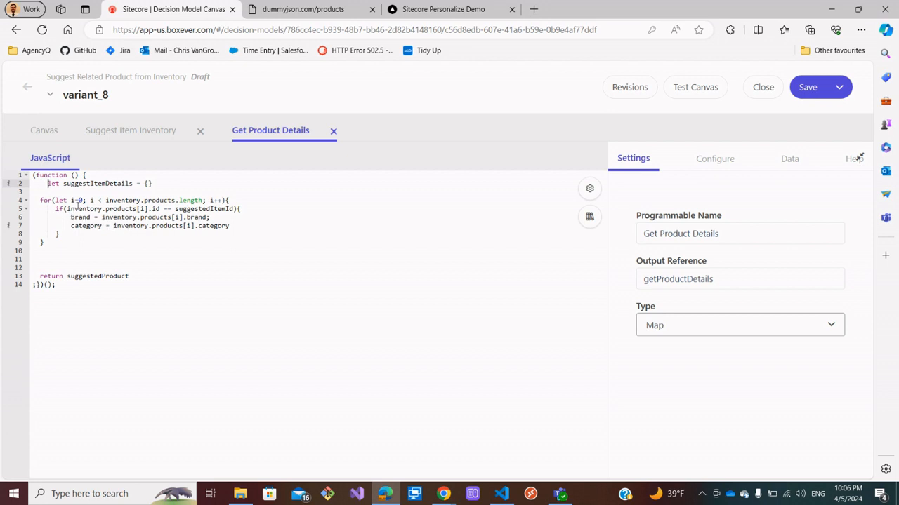
Assign the matched product's brand and category to suggestItemDetails.brand and suggestItemDetails.category inside the loop.
left_click_drag(64, 184, 131, 184)
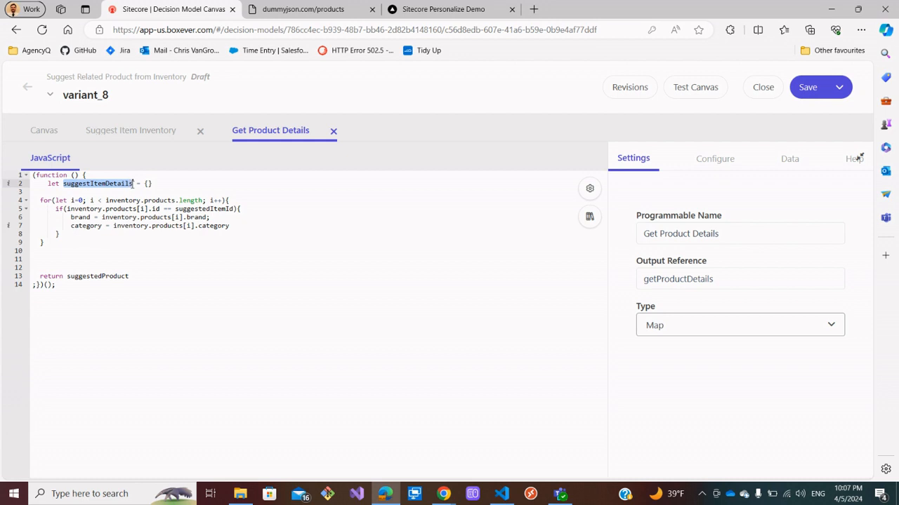
left_click(71, 217)
type("suggestItemDetails")
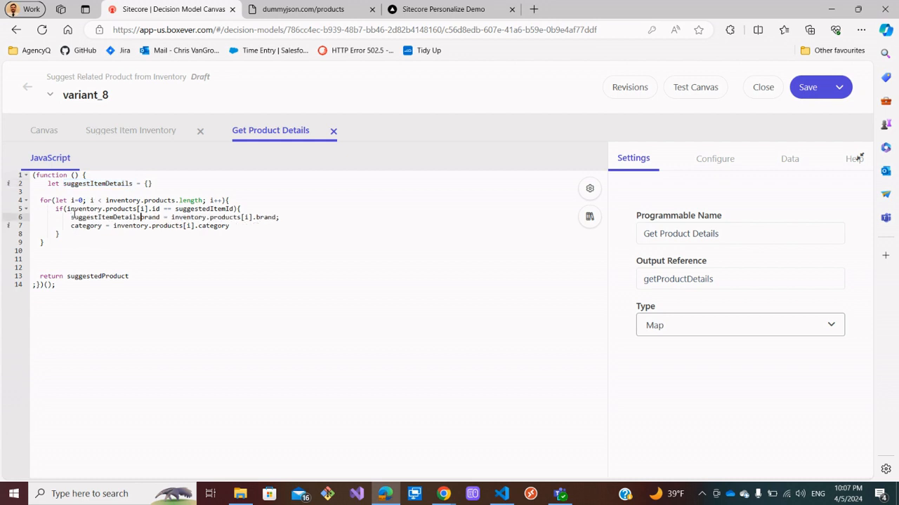
type(".")
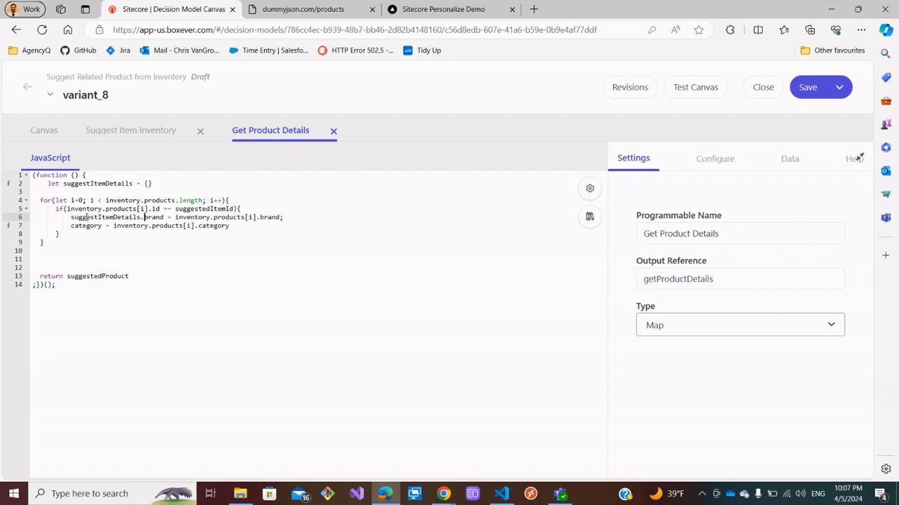
left_click(70, 225)
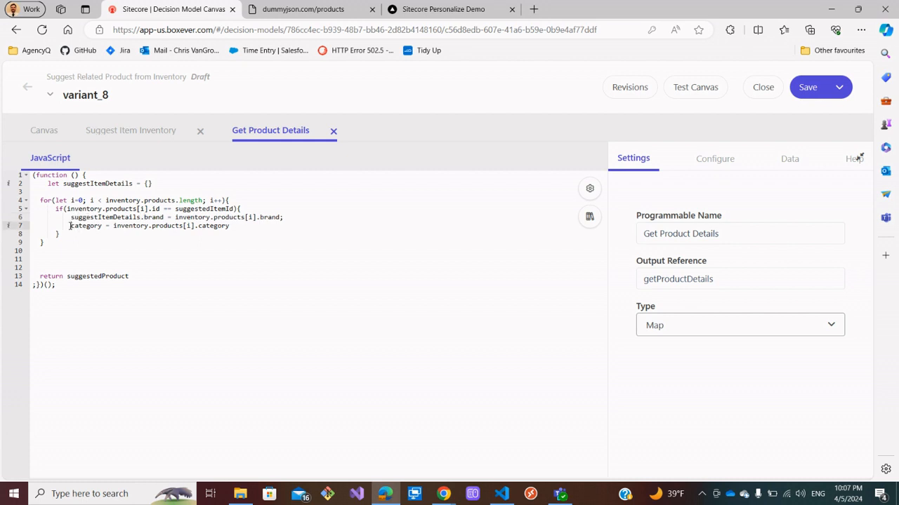
type("suggestItemDetails.")
type(".")
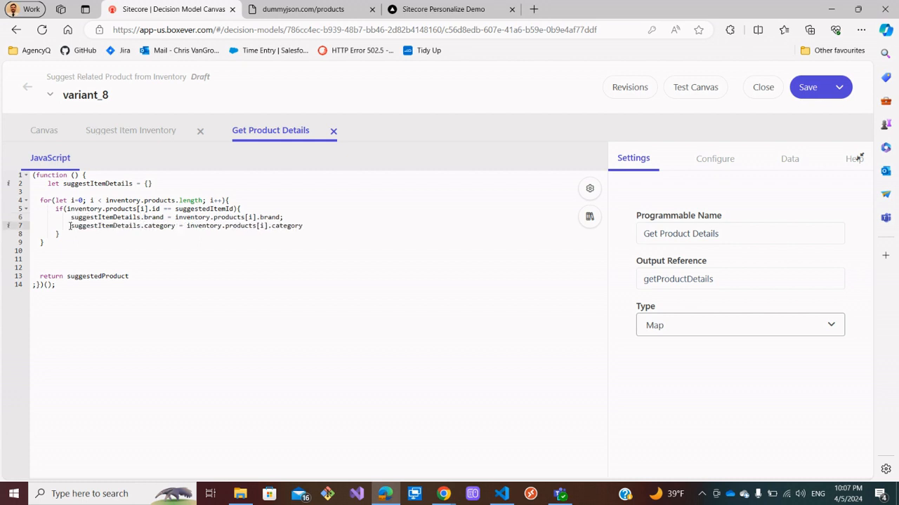
Add a line assigning the matched product's title to suggestItemDetails.title.
left_click_drag(306, 226, 74, 226)
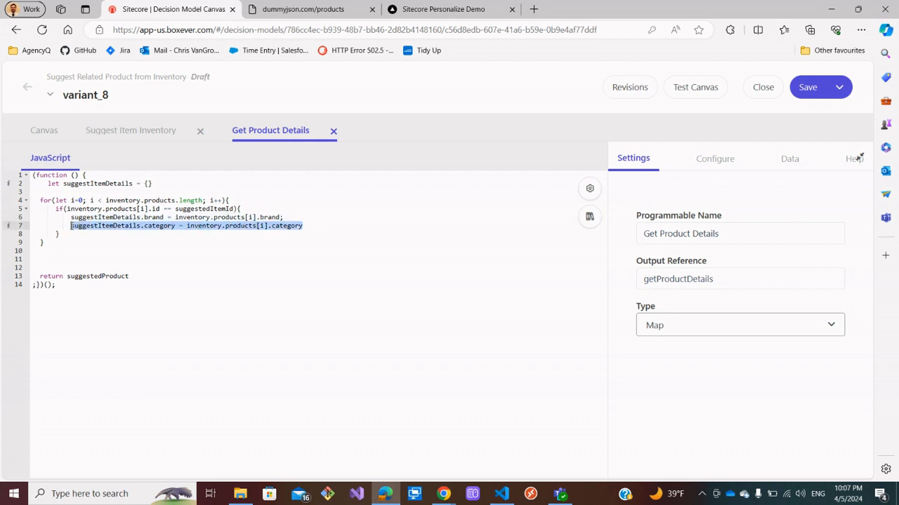
left_click(310, 226)
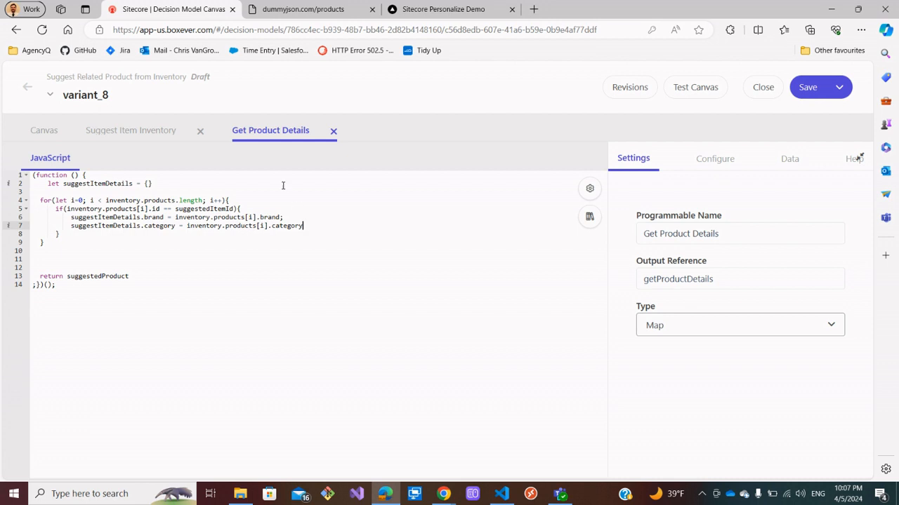
key("Return")
type("suggestItemDetails.category = inventory.products[i].category")
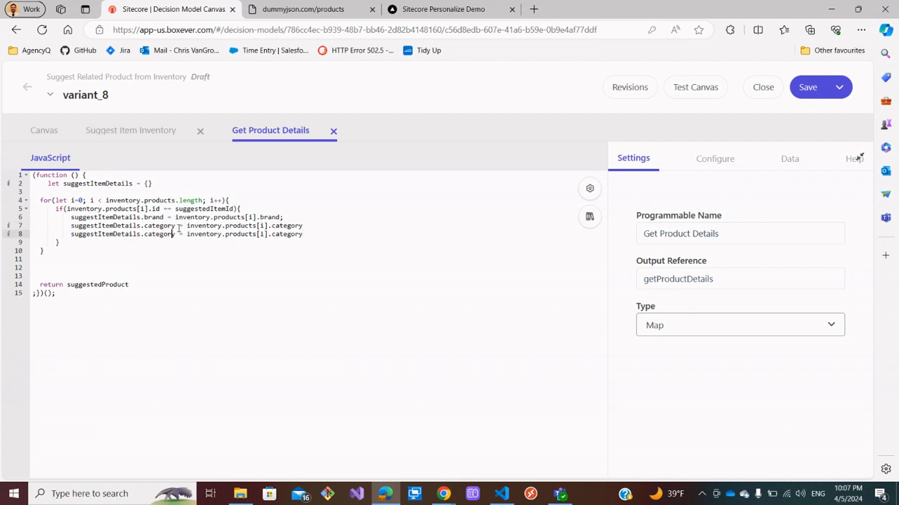
key("BackSpace")
key("BackSpace")
key("BackSpace")
key("BackSpace")
key("BackSpace")
key("BackSpace")
key("BackSpace")
key("BackSpace")
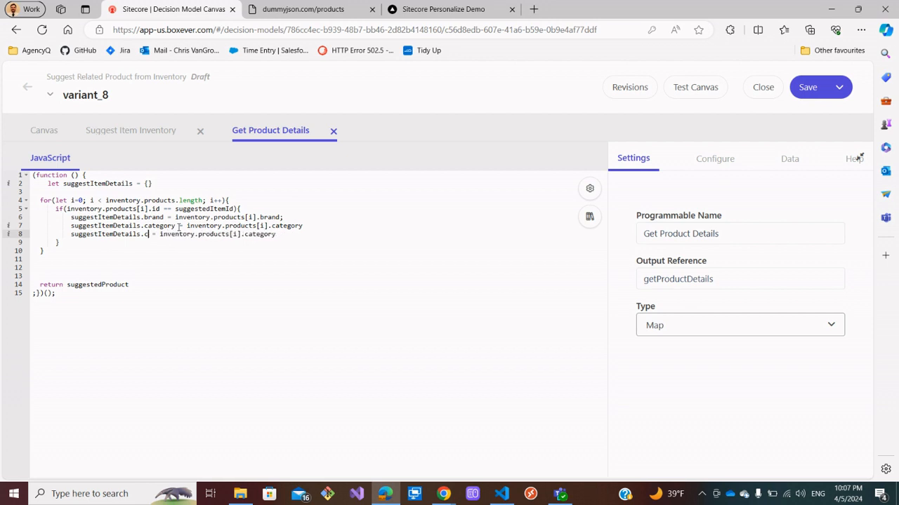
type("title")
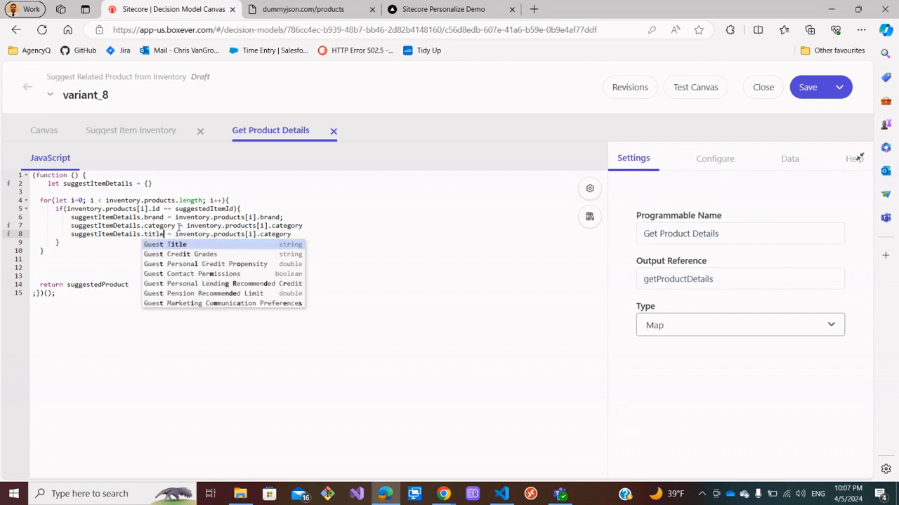
left_click(308, 234)
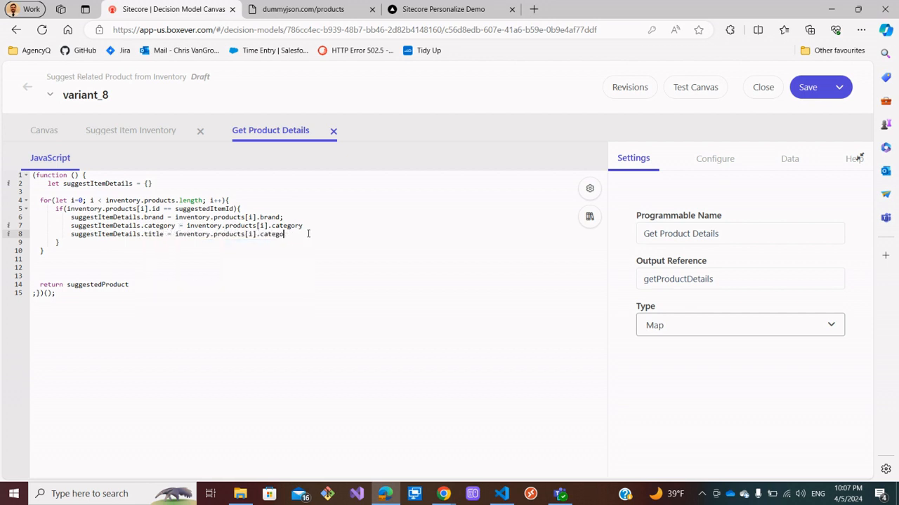
key("BackSpace")
key("BackSpace")
key("BackSpace")
key("BackSpace")
key("BackSpace")
key("BackSpace")
type("title")
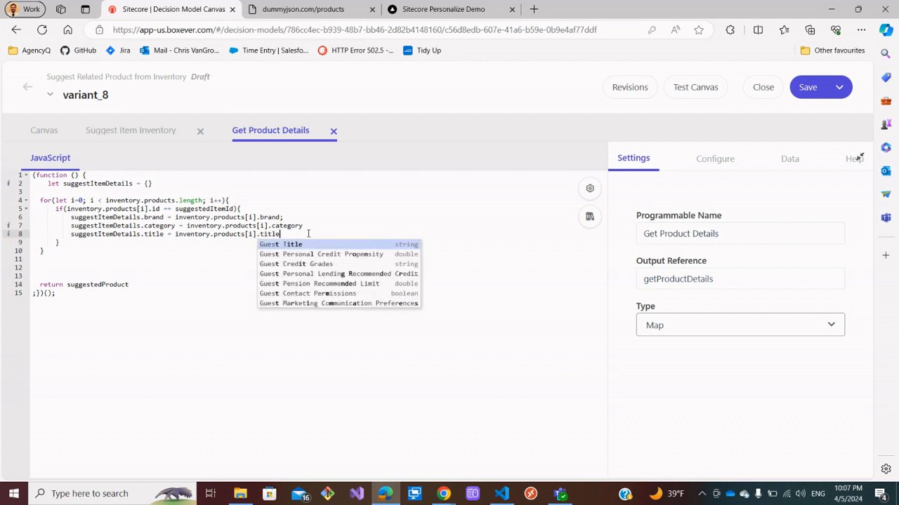
left_click(308, 234)
key("Return")
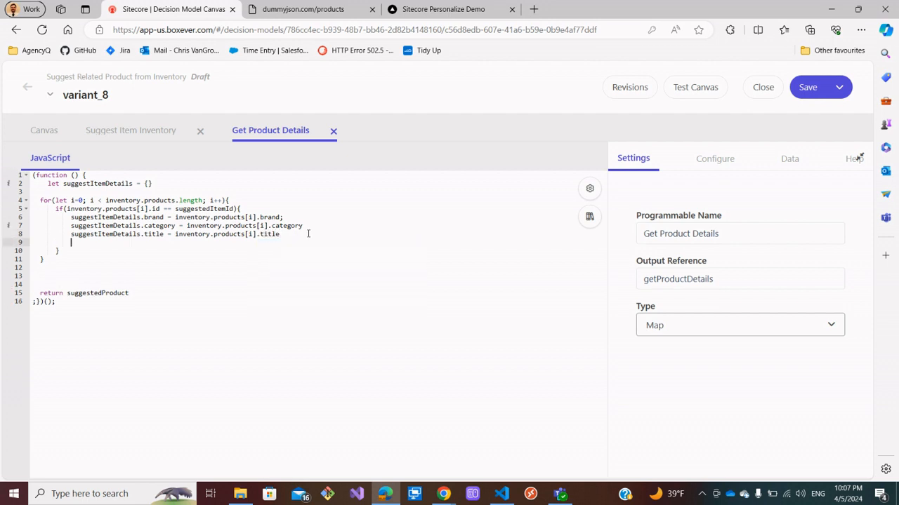
Add a line assigning the matched product's description to suggestItemDetails.description.
type("suggestItemDetails.category = inventory.products[i].category")
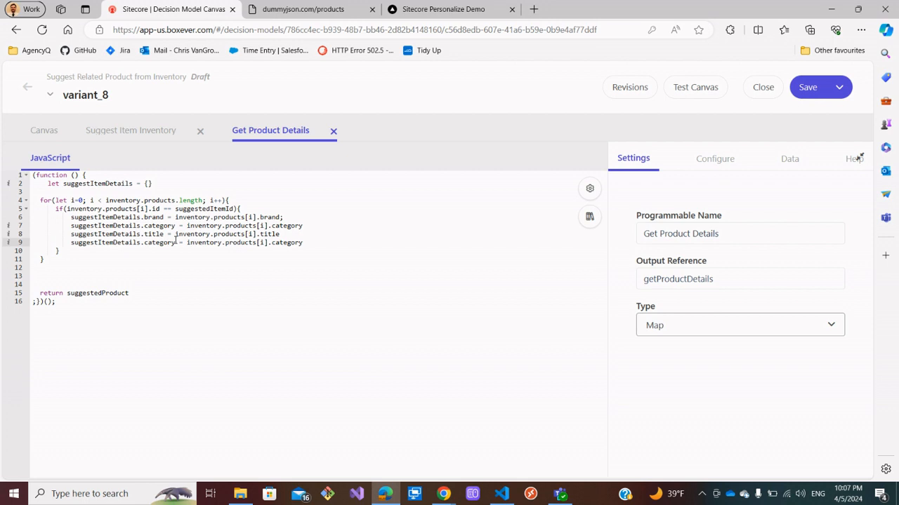
key("BackSpace")
key("BackSpace")
key("BackSpace")
key("BackSpace")
key("BackSpace")
key("BackSpace")
key("BackSpace")
key("BackSpace")
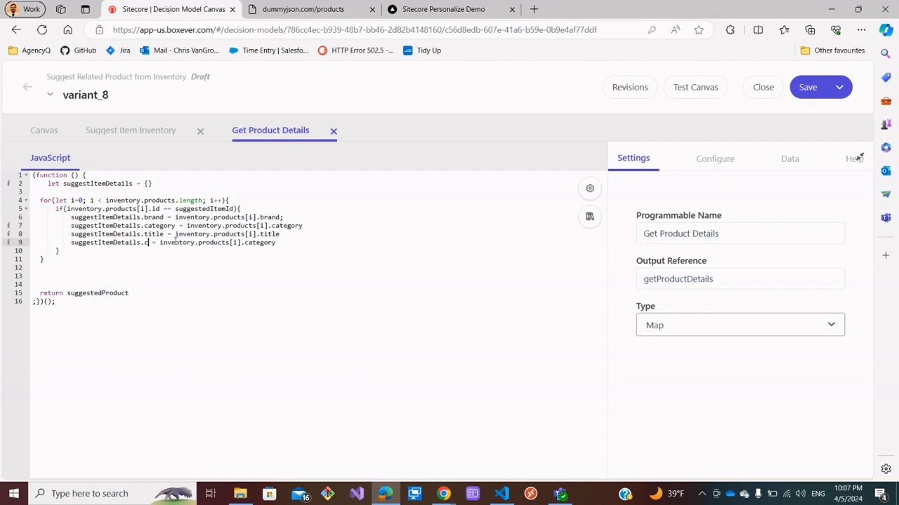
type("description")
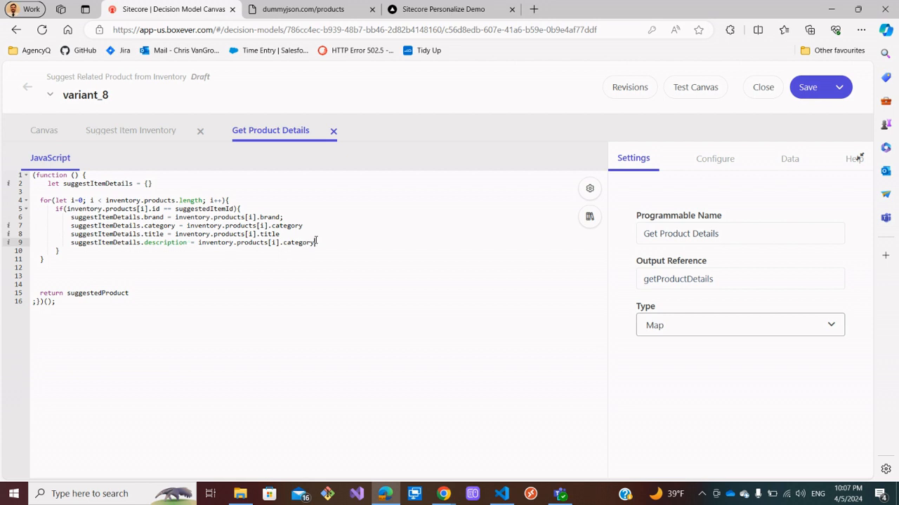
key("BackSpace")
key("BackSpace")
type("description")
Add a line assigning the matched product's first image, images[0], to suggestItemDetails.image inside the loop.
key("Return")
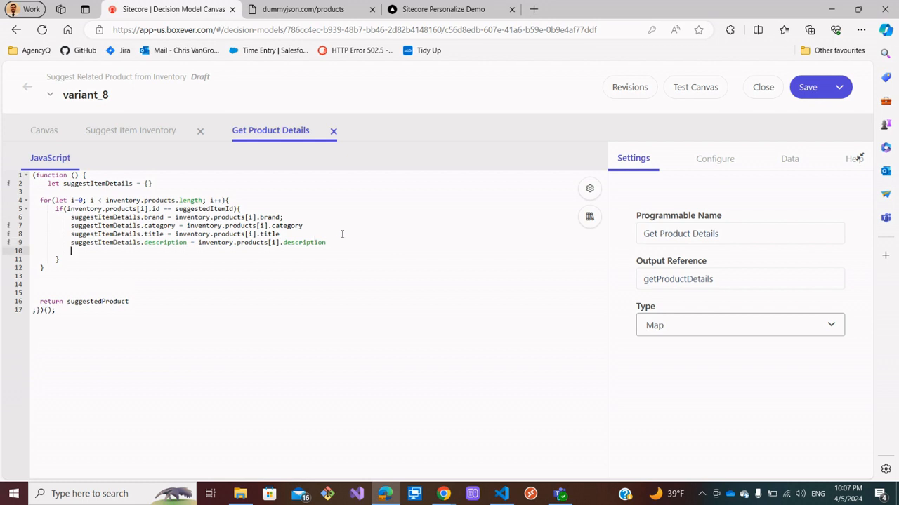
type("suggestItemDetails.category = inventory.products[i].category")
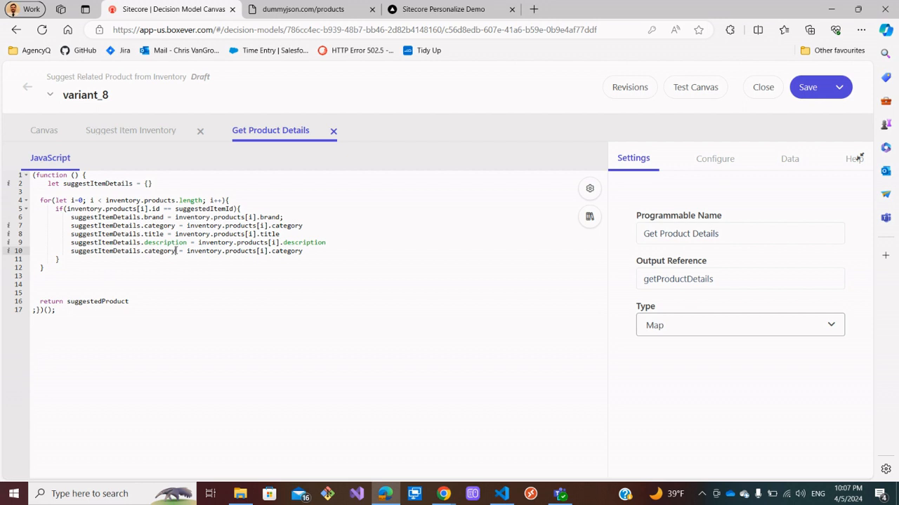
key("BackSpace")
key("BackSpace")
key("BackSpace")
key("BackSpace")
key("BackSpace")
key("BackSpace")
key("BackSpace")
key("BackSpace")
type("im")
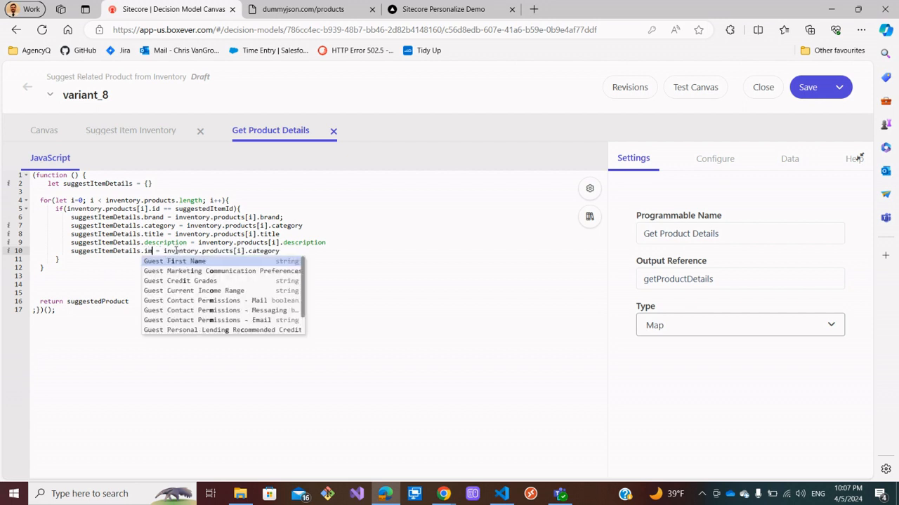
type("age")
left_click(313, 9)
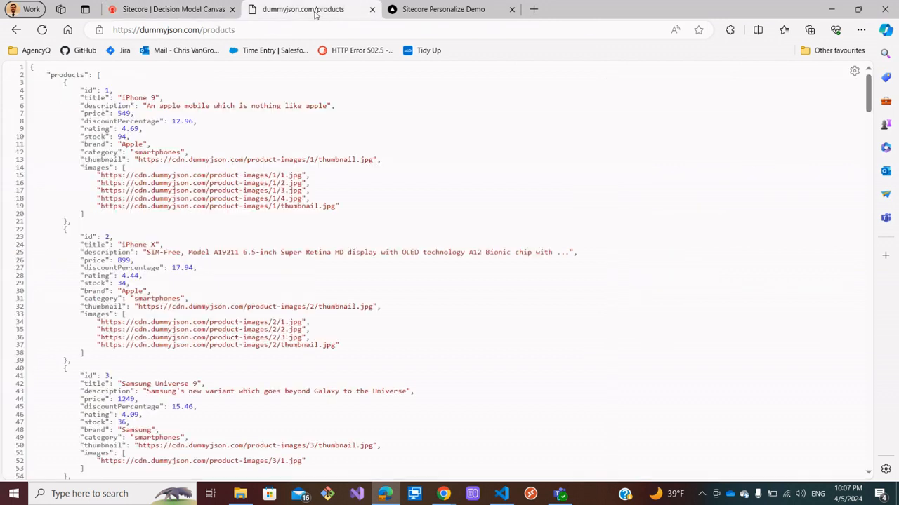
left_click(172, 9)
left_click(303, 251)
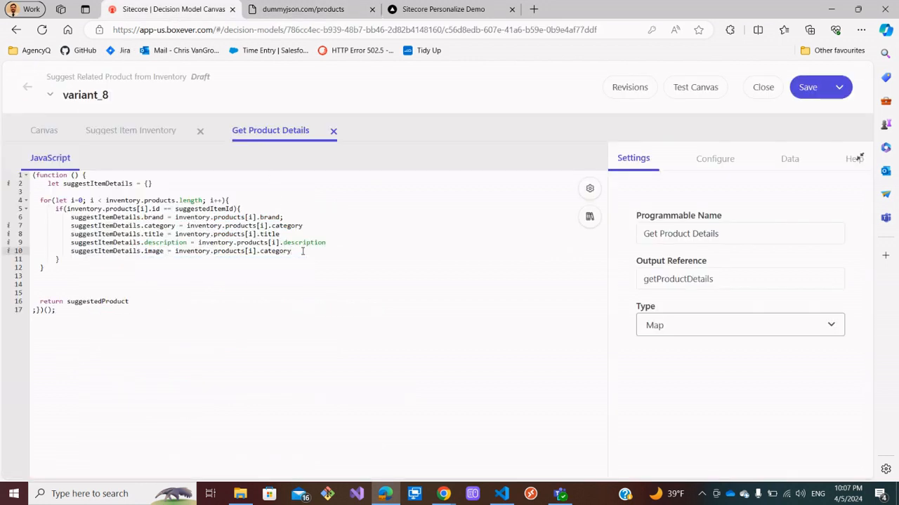
key("BackSpace")
key("BackSpace")
key("BackSpace")
key("BackSpace")
type("images[0")
Change the return statement to return suggestItemDetails and remove the blank lines above it.
left_click_drag(133, 183, 65, 186)
key("ctrl+c")
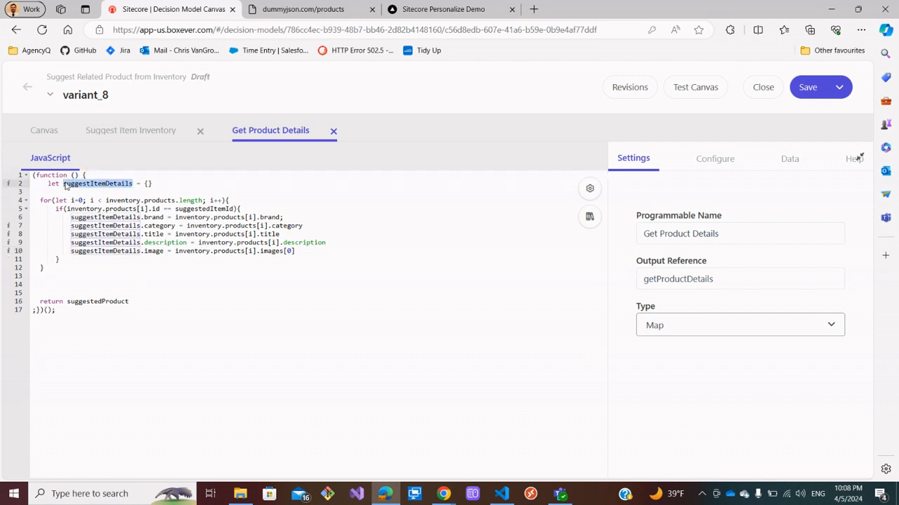
left_click(130, 302)
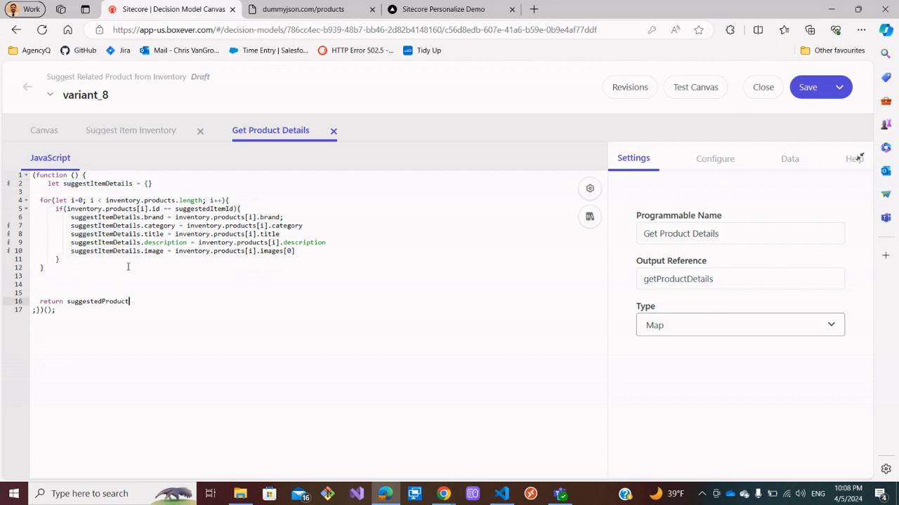
key("BackSpace")
key("BackSpace")
key("BackSpace")
key("BackSpace")
key("BackSpace")
key("BackSpace")
key("BackSpace")
key("BackSpace")
key("BackSpace")
key("BackSpace")
key("BackSpace")
key("ctrl+v")
left_click(57, 295)
key("BackSpace")
key("BackSpace")
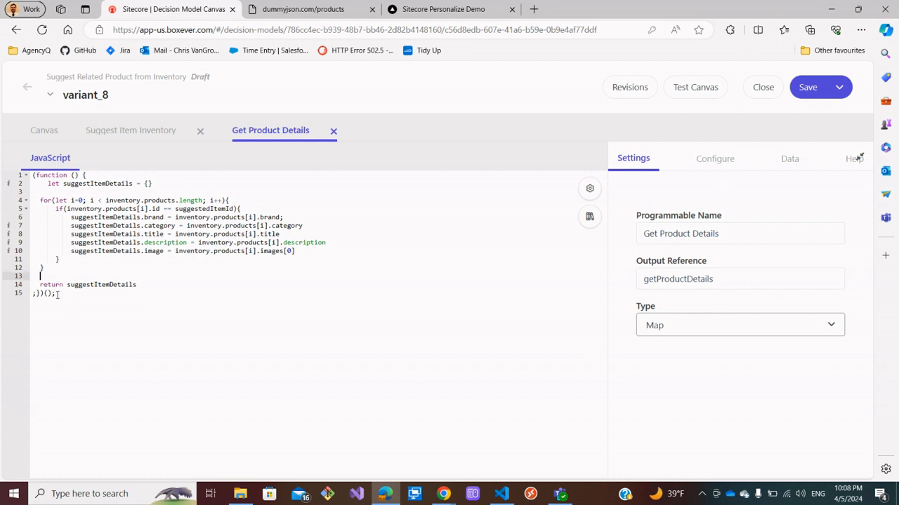
Add a break; statement after the image assignment and save the variant.
left_click(304, 255)
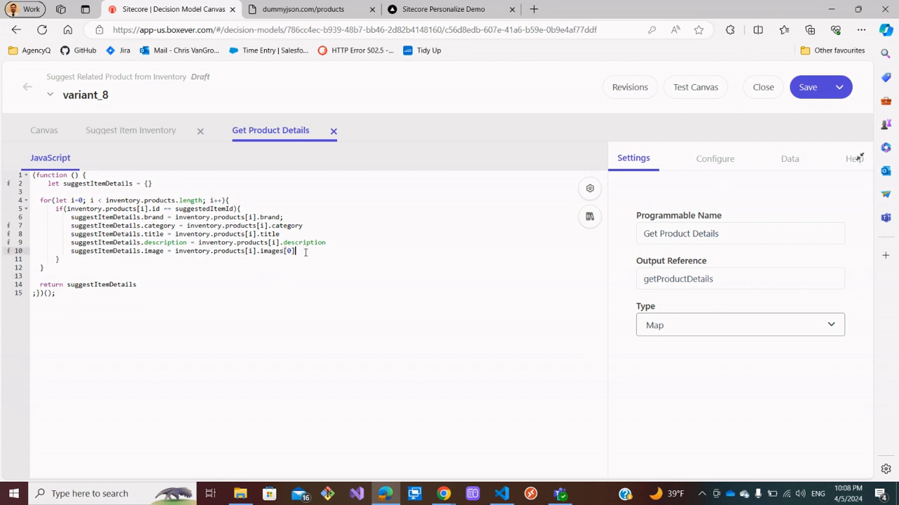
key("Return")
type("break;")
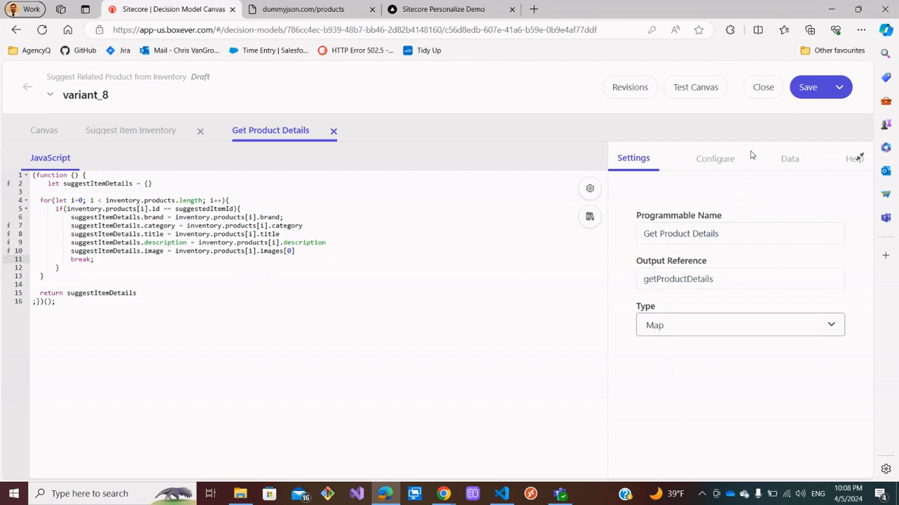
left_click(804, 88)
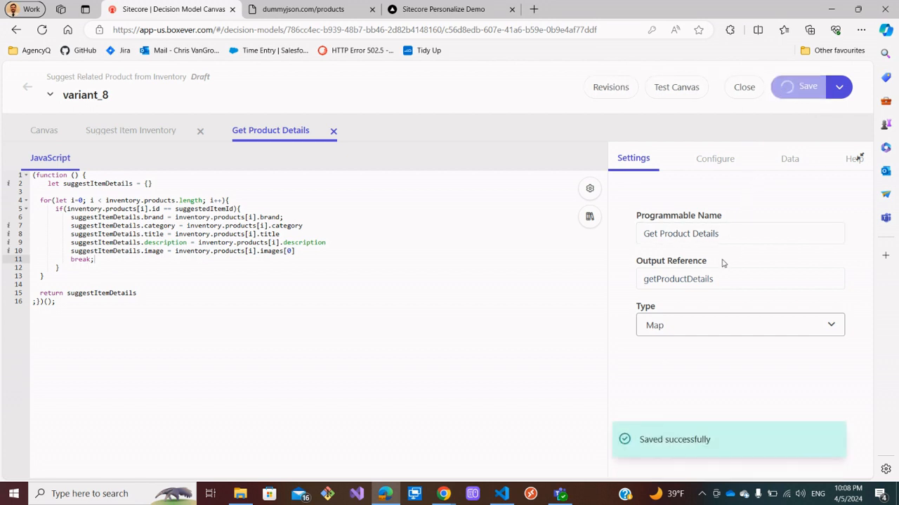
Test the canvas against a selected guest and open the full response.
left_click(681, 89)
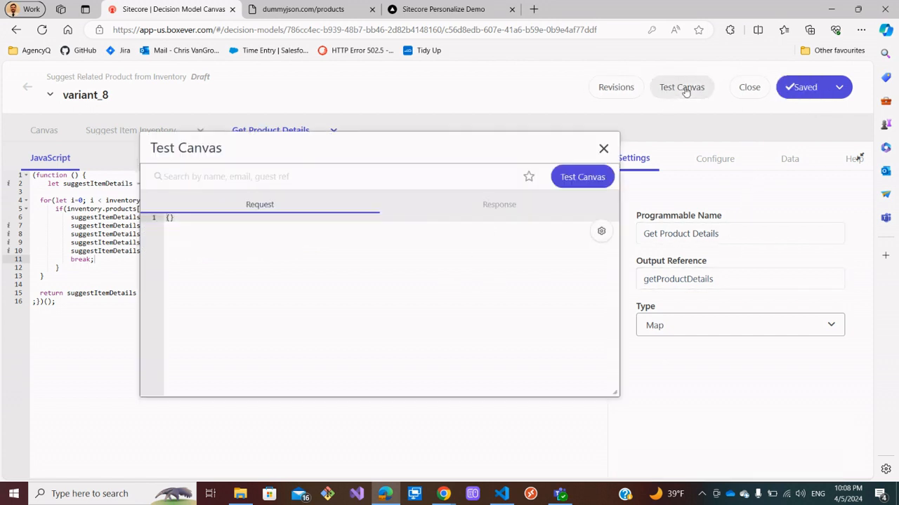
left_click(435, 185)
left_click(279, 282)
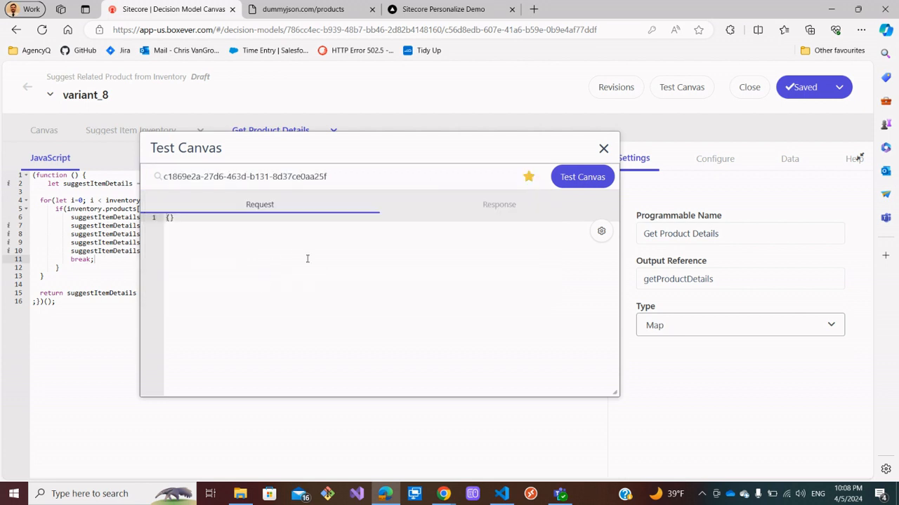
left_click(507, 208)
left_click(583, 177)
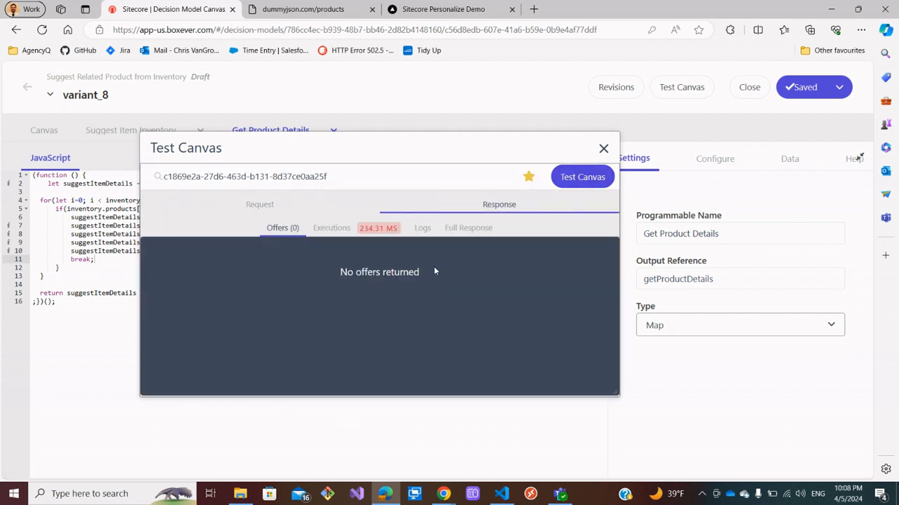
left_click(468, 227)
left_click(482, 283)
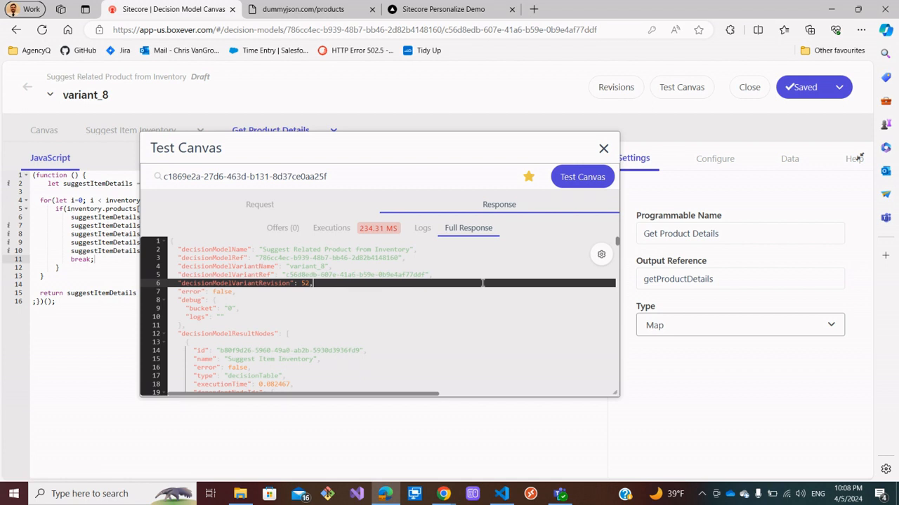
Search the full response for getProductDetails output, then close the test dialog.
key("ctrl+f")
key("super+v")
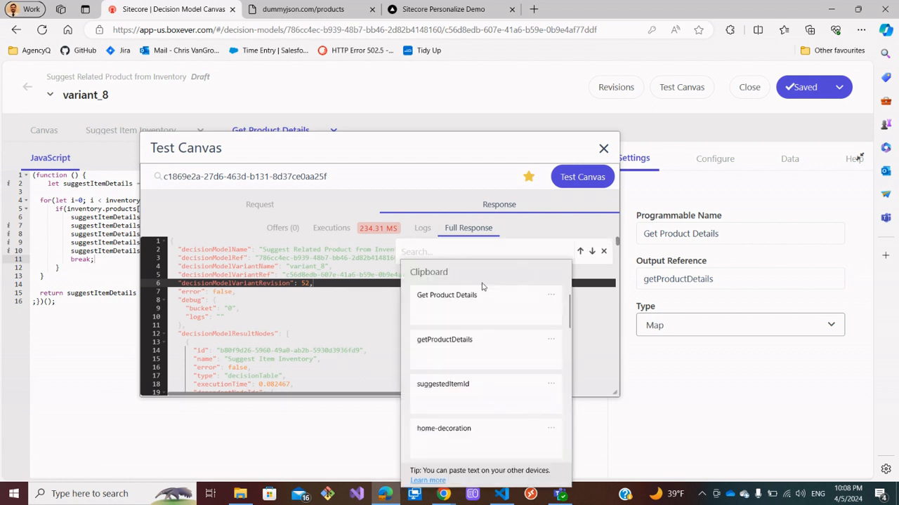
left_click(474, 300)
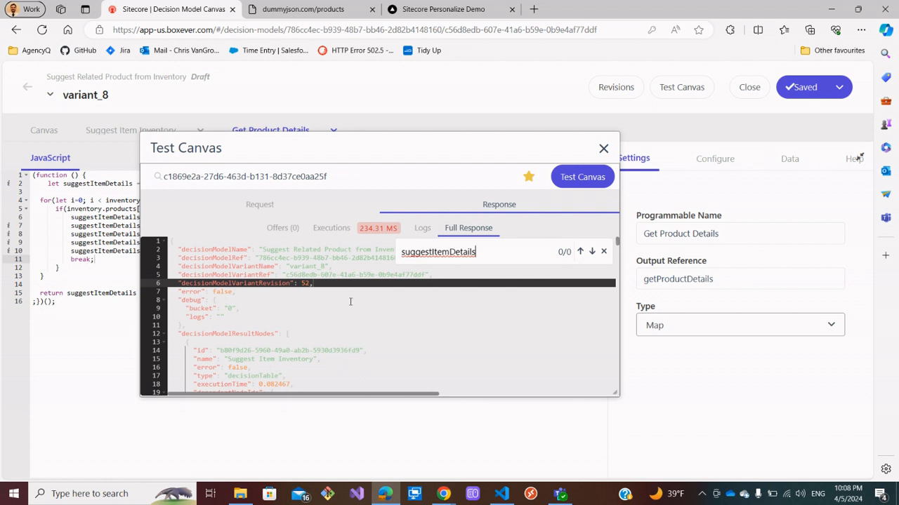
scroll(350, 302, "down", 4)
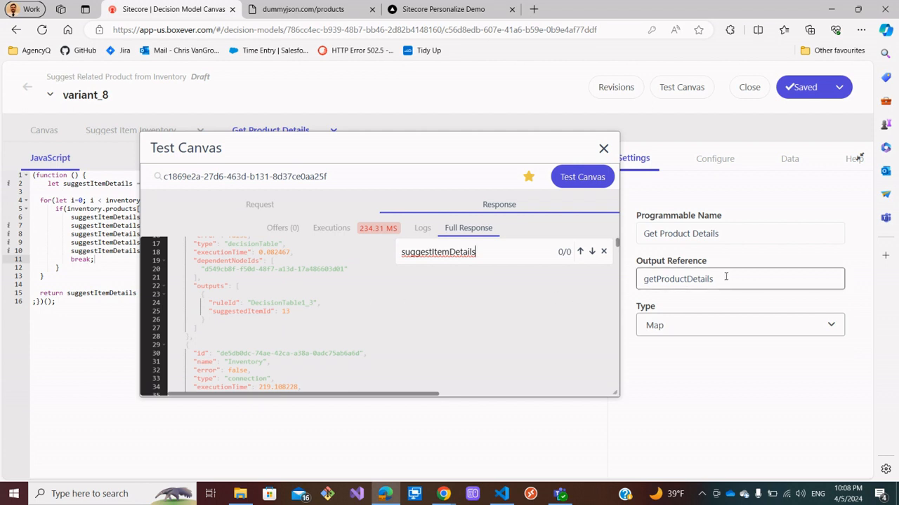
left_click_drag(726, 278, 631, 278)
key("ctrl+c")
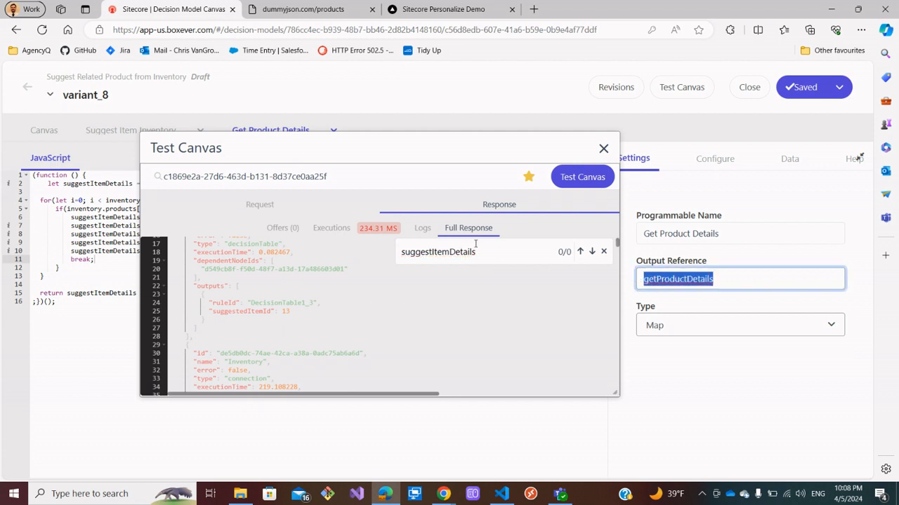
left_click_drag(486, 251, 375, 254)
key("ctrl+v")
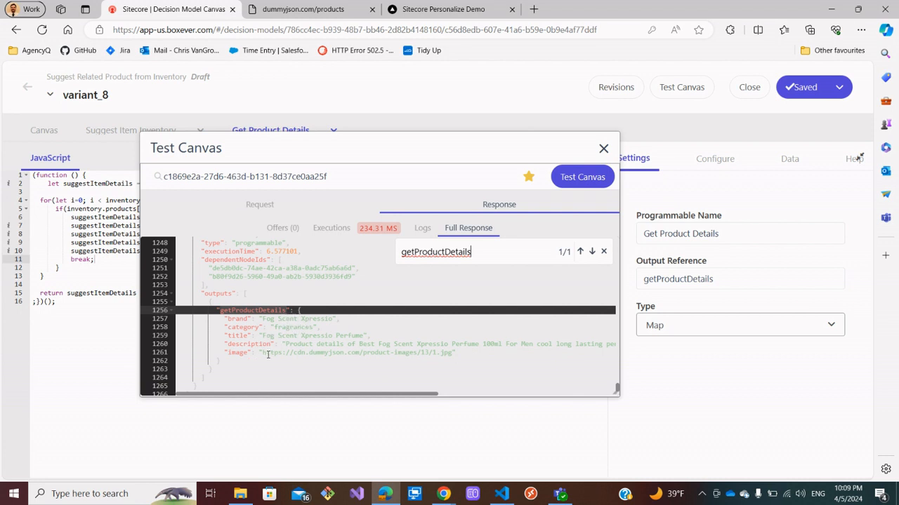
left_click(603, 148)
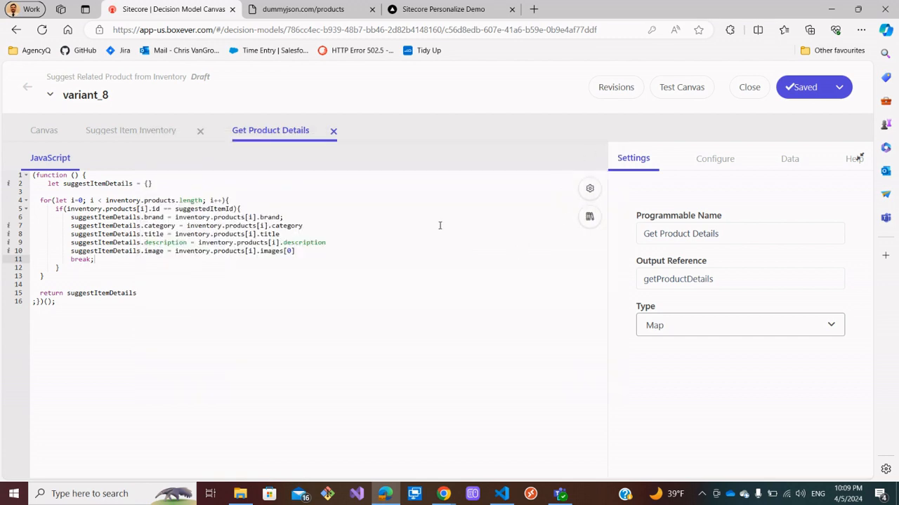
Save the variant from the canvas and go back to the decision model's variant board.
left_click(41, 131)
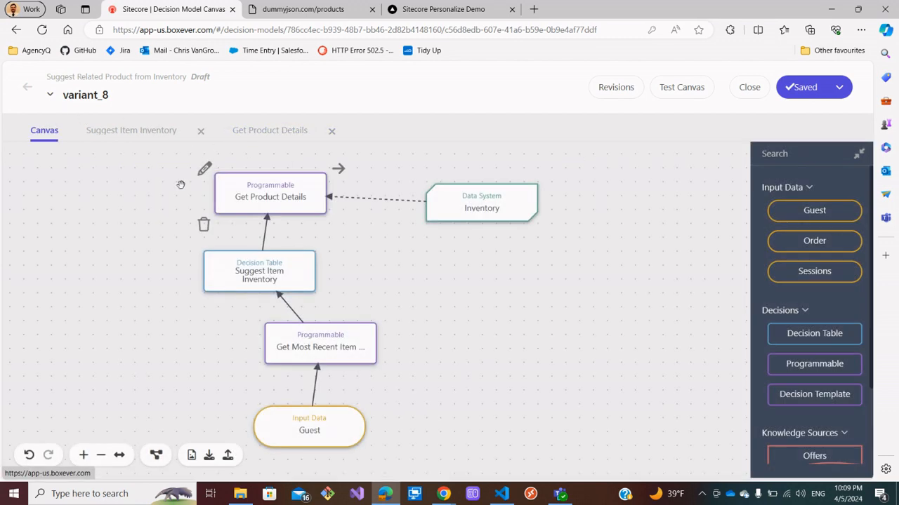
left_click(799, 85)
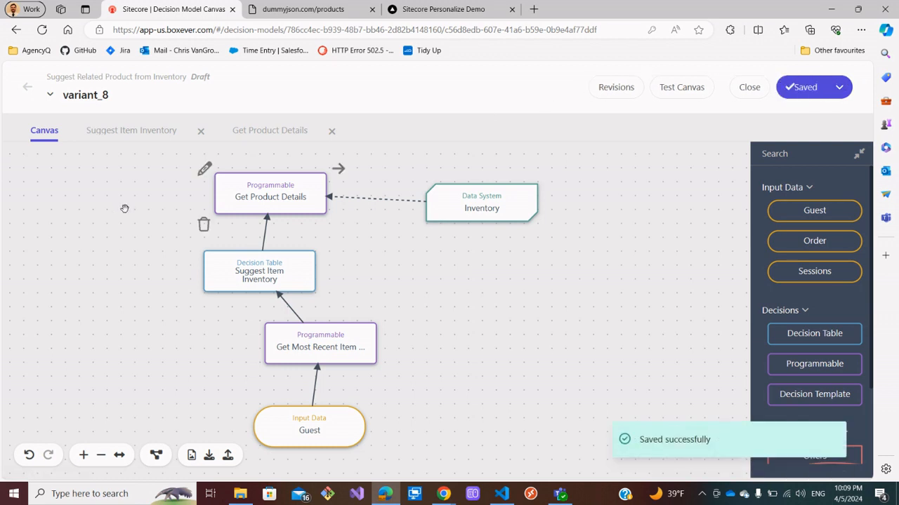
left_click(204, 170)
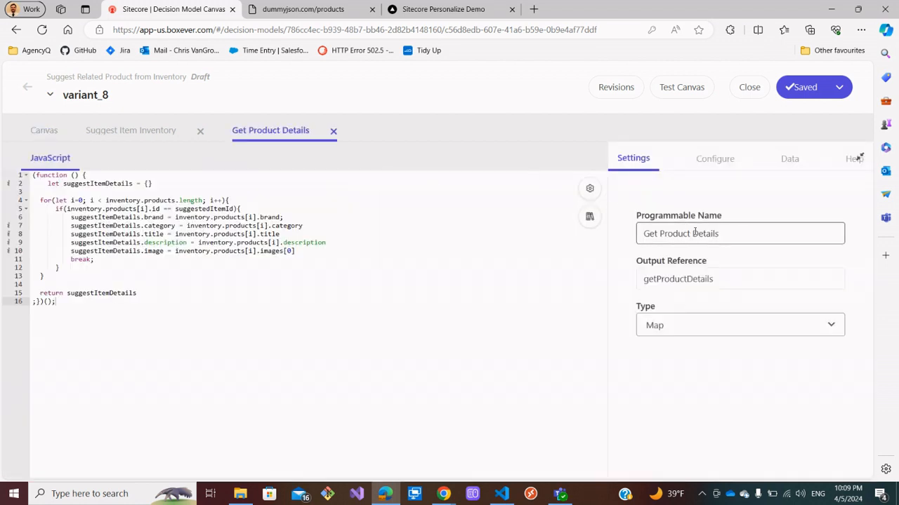
left_click_drag(731, 239, 624, 239)
key("super+c")
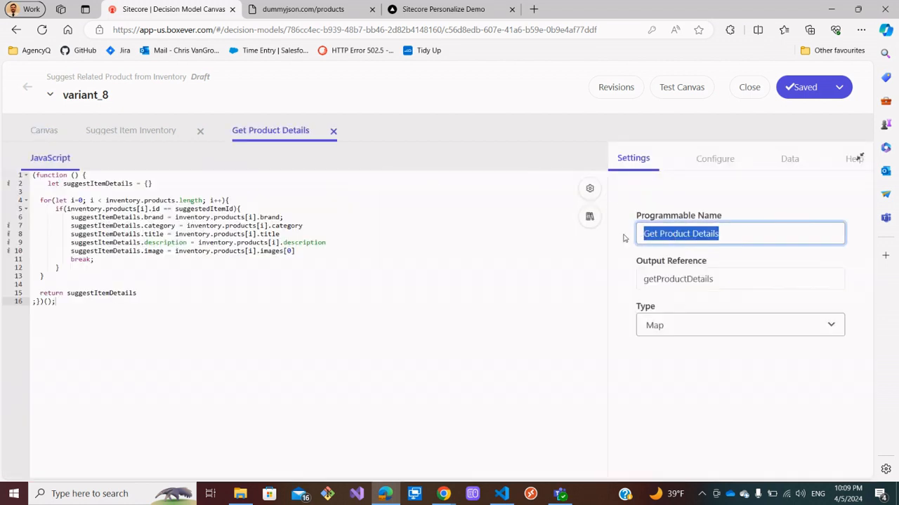
left_click_drag(723, 278, 638, 279)
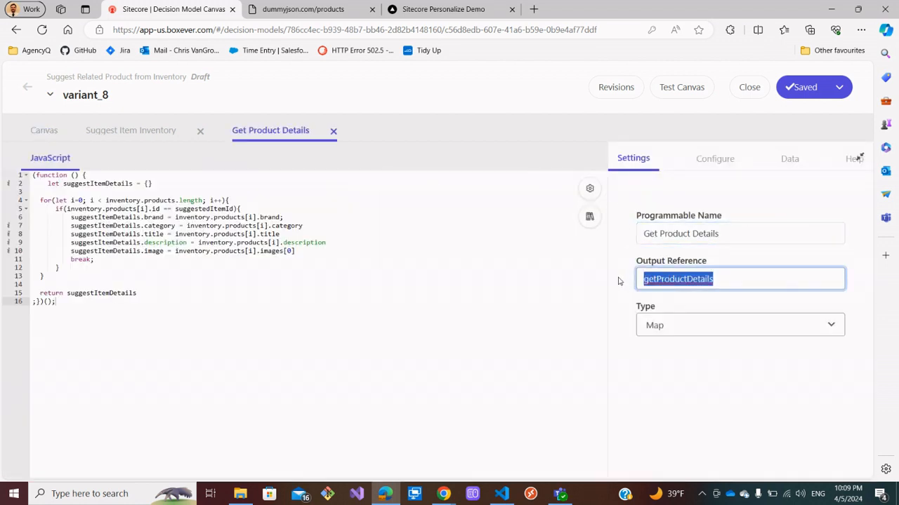
left_click(28, 87)
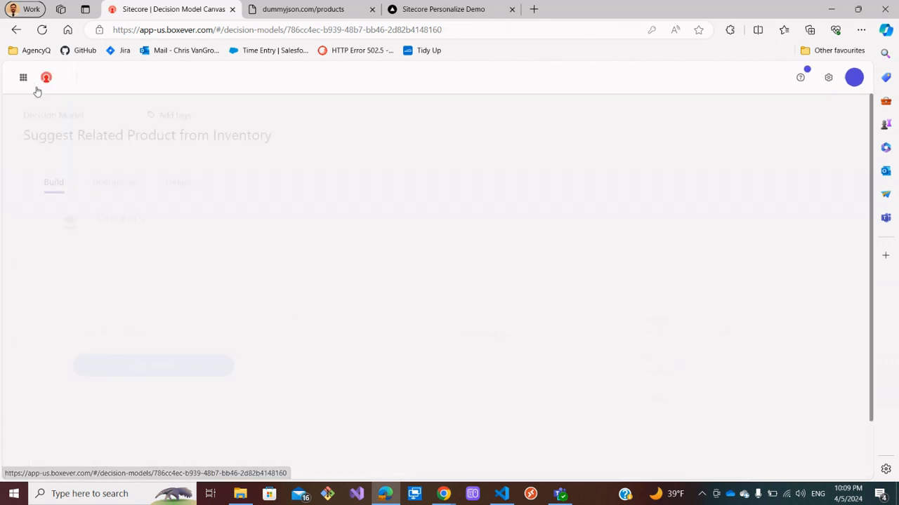
Move variant_8 into Production and archive variant_7.
left_click_drag(161, 325, 340, 304)
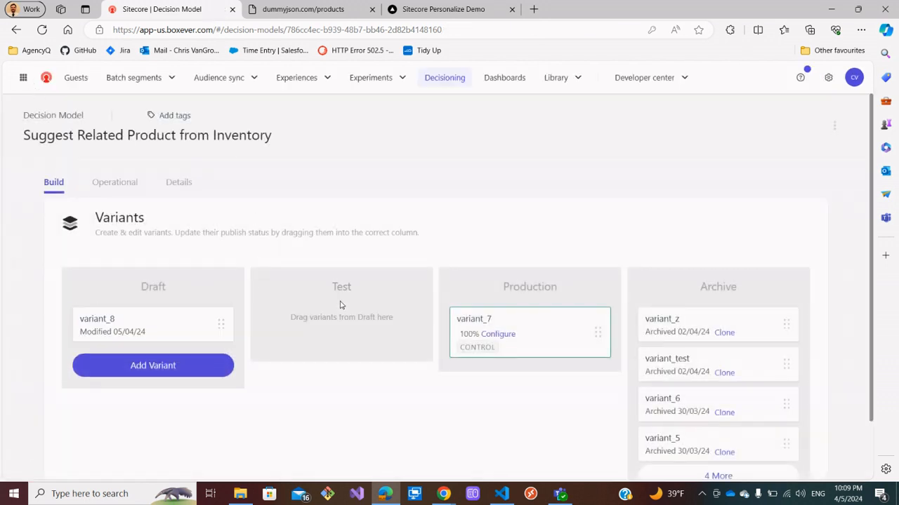
left_click_drag(161, 324, 552, 295)
left_click(575, 349)
left_click_drag(305, 321, 525, 307)
left_click(545, 334)
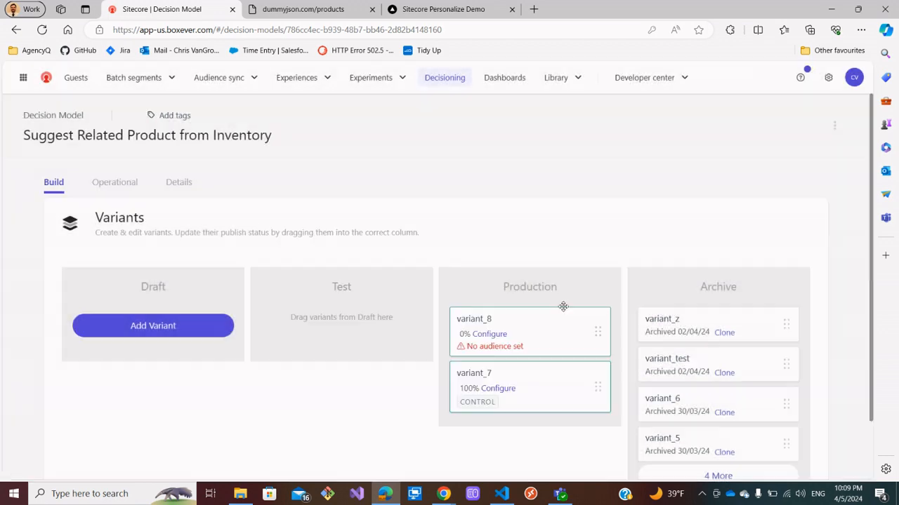
left_click_drag(533, 379, 729, 313)
left_click(564, 322)
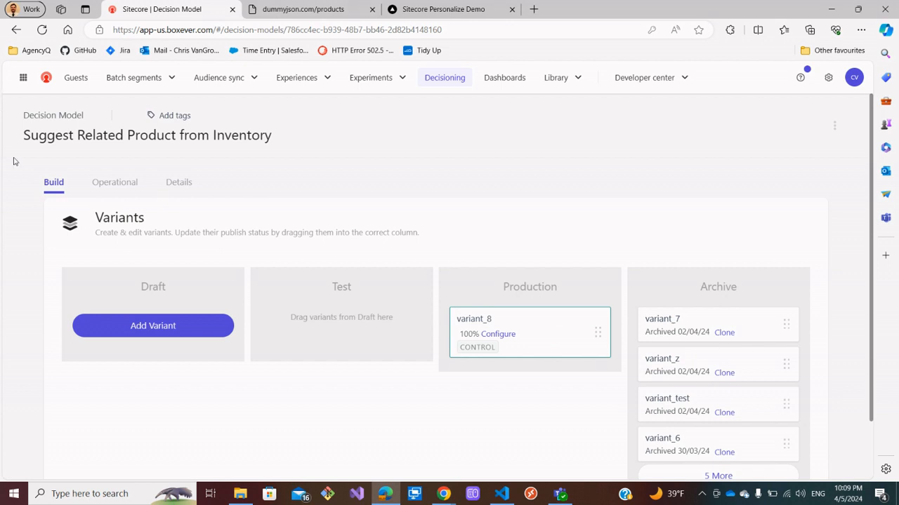
Open the Related Product Suggestion web experience's build and edit its Suggest Similar Product variant.
left_click(323, 78)
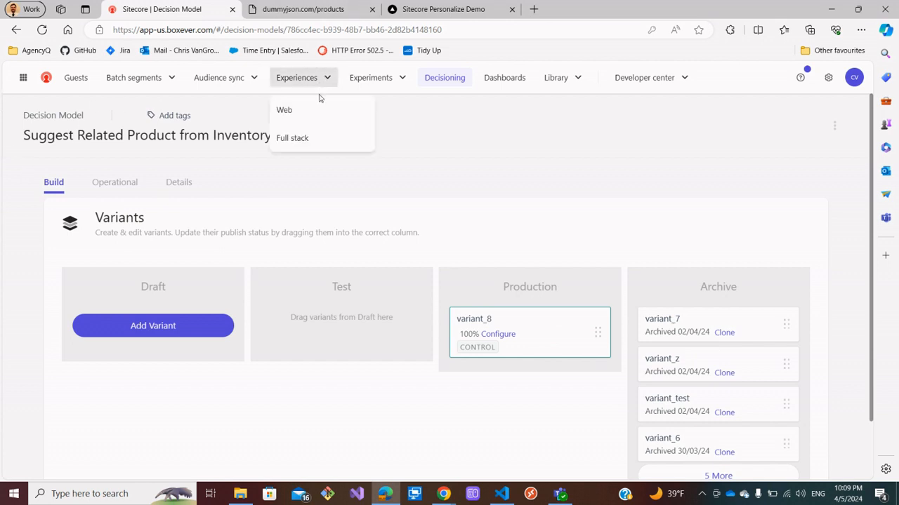
left_click(312, 108)
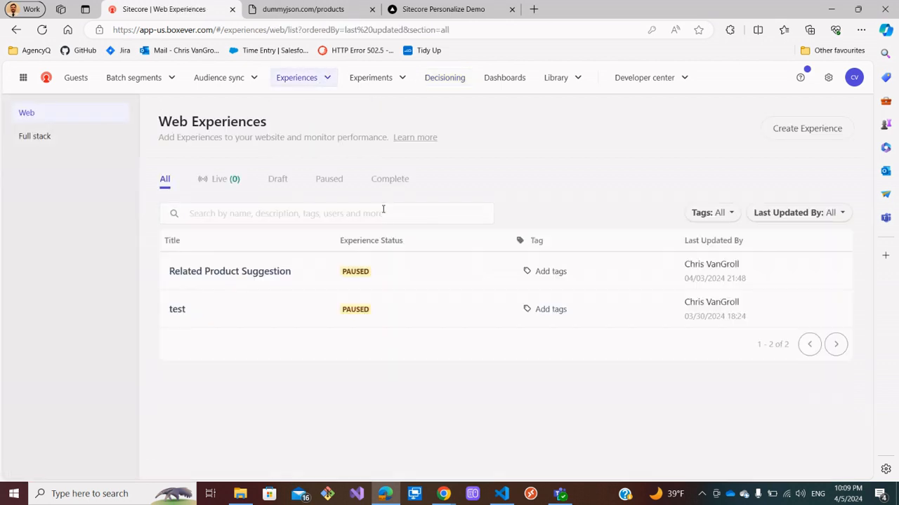
left_click(241, 275)
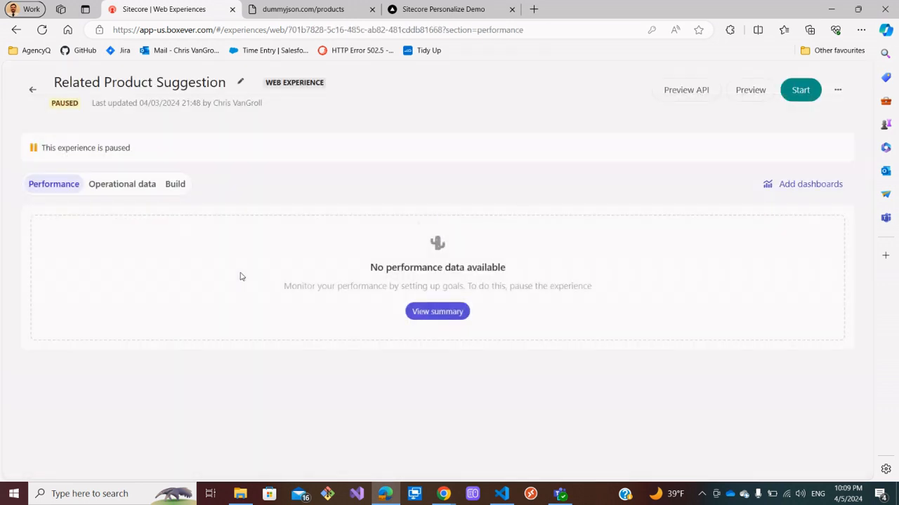
left_click(176, 185)
scroll(337, 316, "down", 1)
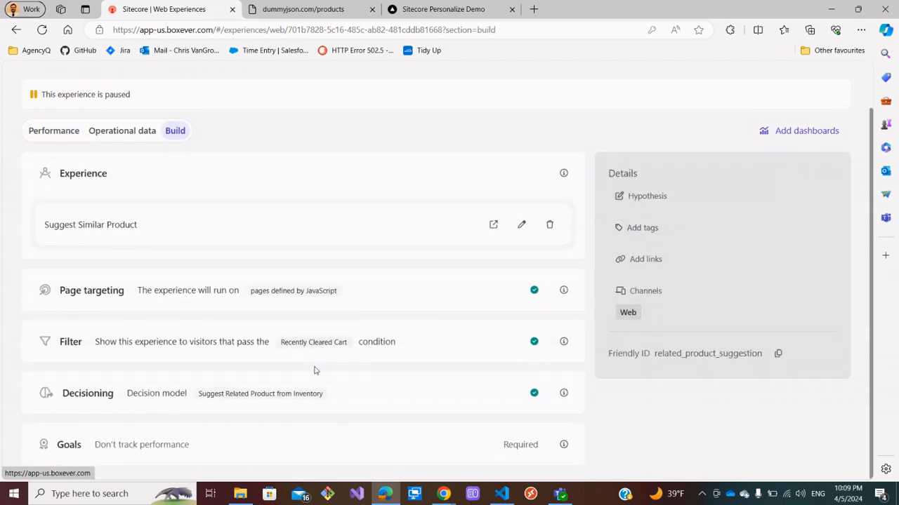
left_click(522, 225)
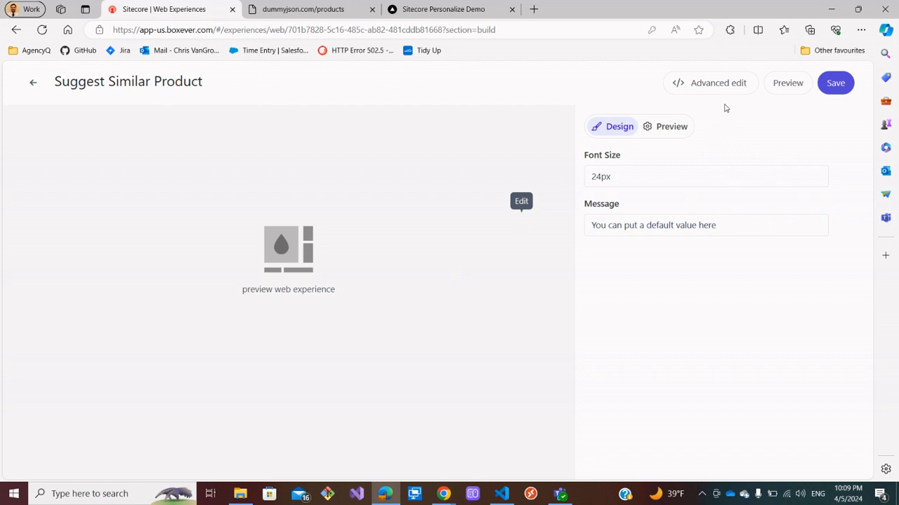
Open the variant's advanced editor API template and change the decision model result node to "Get Product Details".
left_click(716, 82)
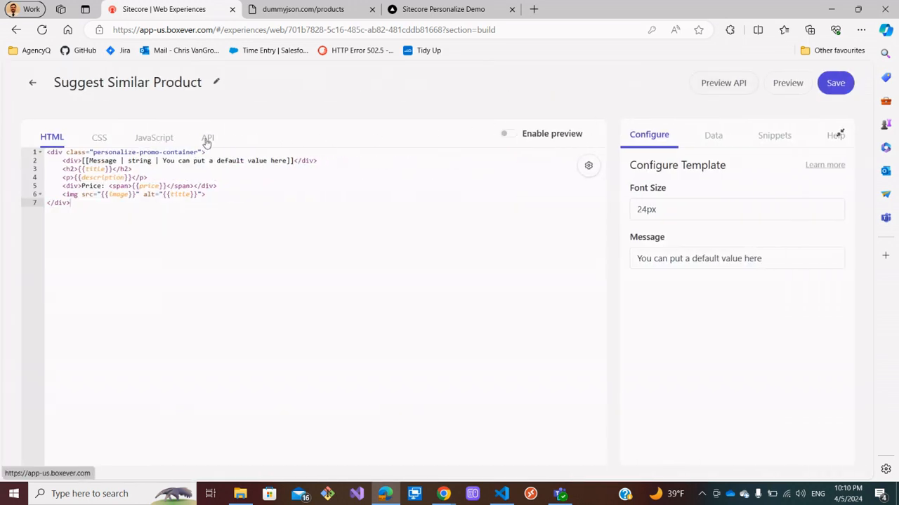
left_click(207, 139)
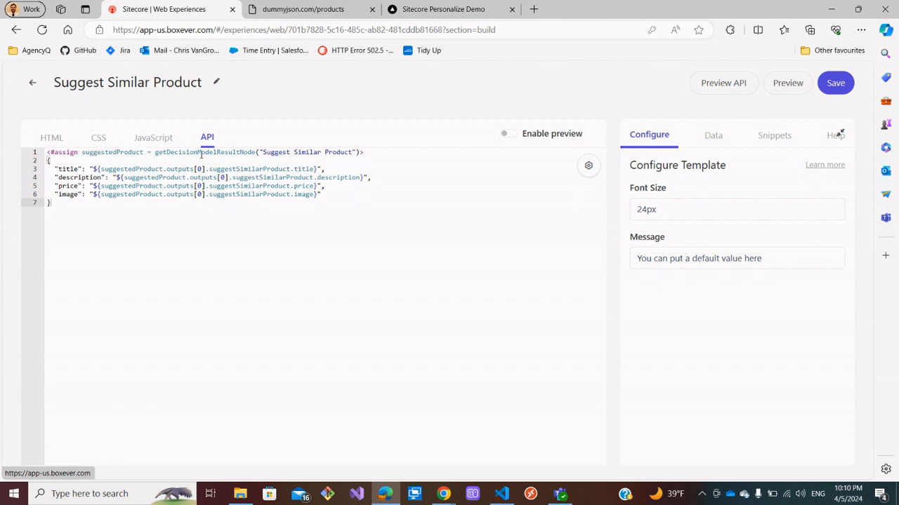
left_click_drag(352, 151, 267, 152)
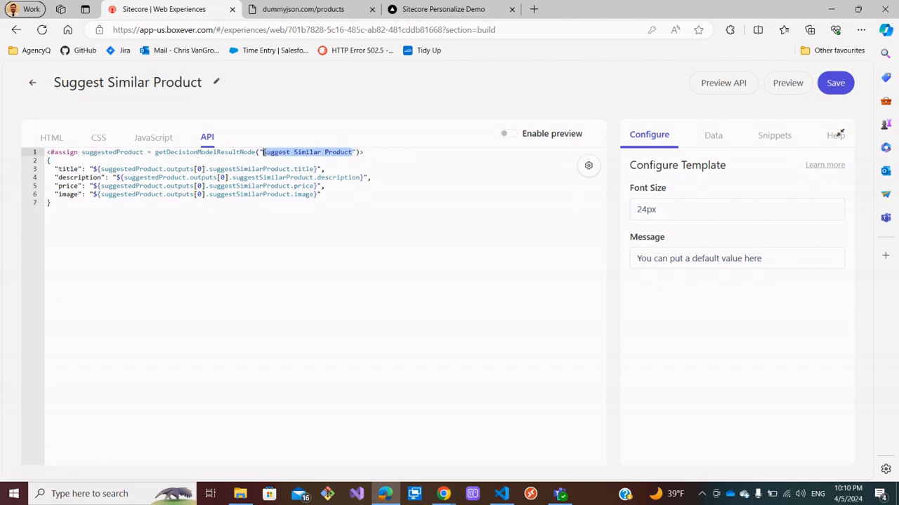
key("BackSpace")
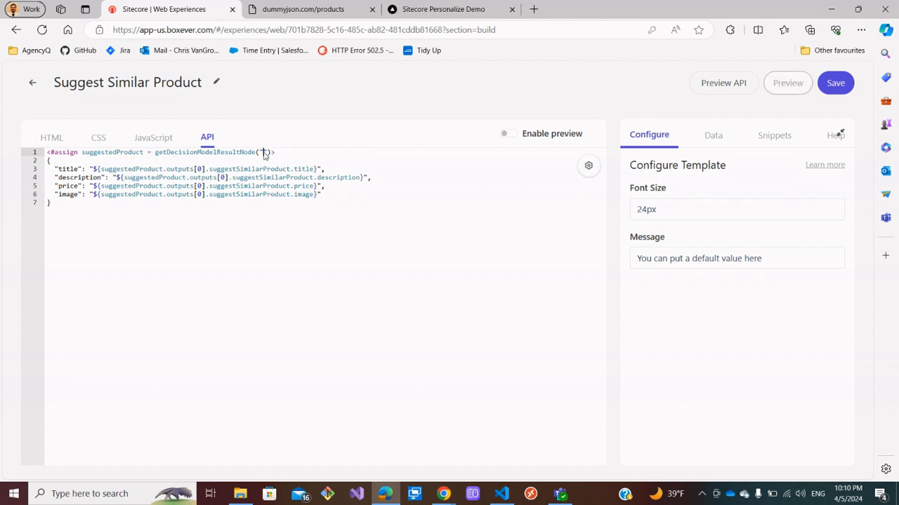
key("super+v")
left_click(341, 241)
Replace suggestSimilarProduct with getProductDetails in the title, description, price and image output paths.
left_click_drag(163, 168, 101, 168)
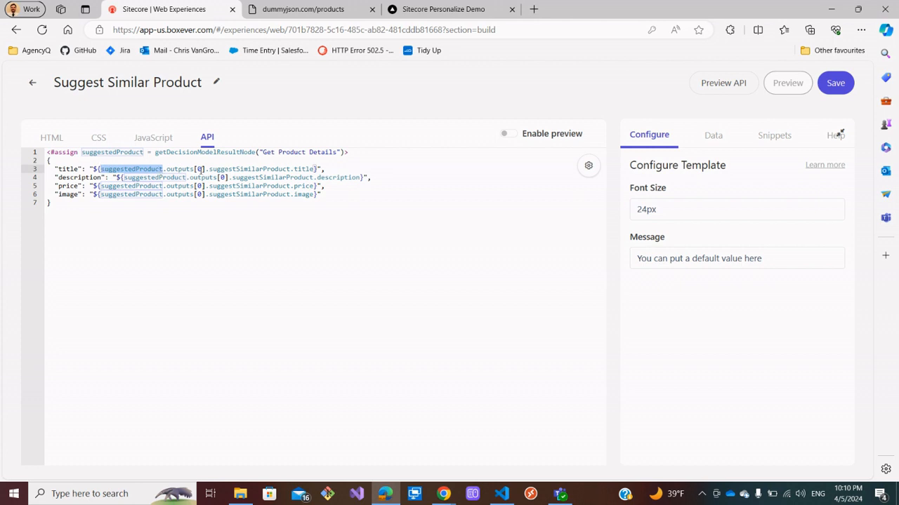
left_click_drag(292, 169, 209, 169)
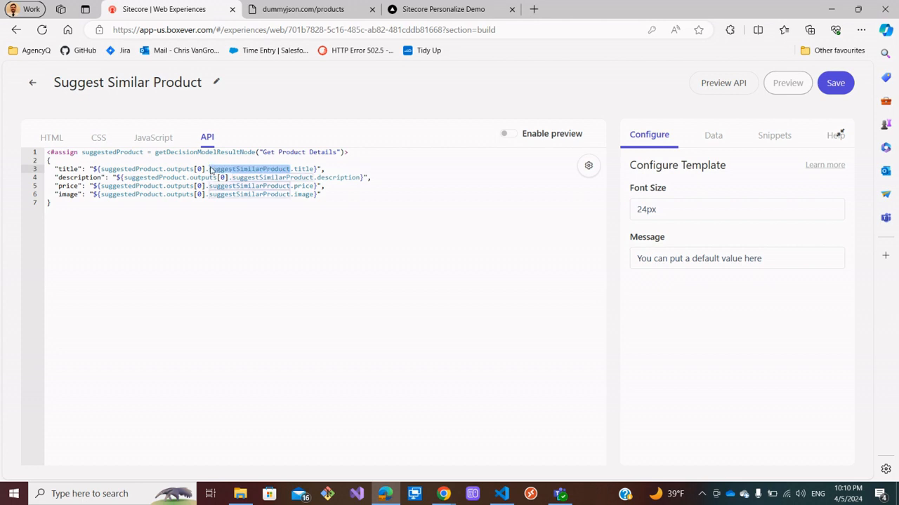
triple_click(210, 169)
left_click(259, 175)
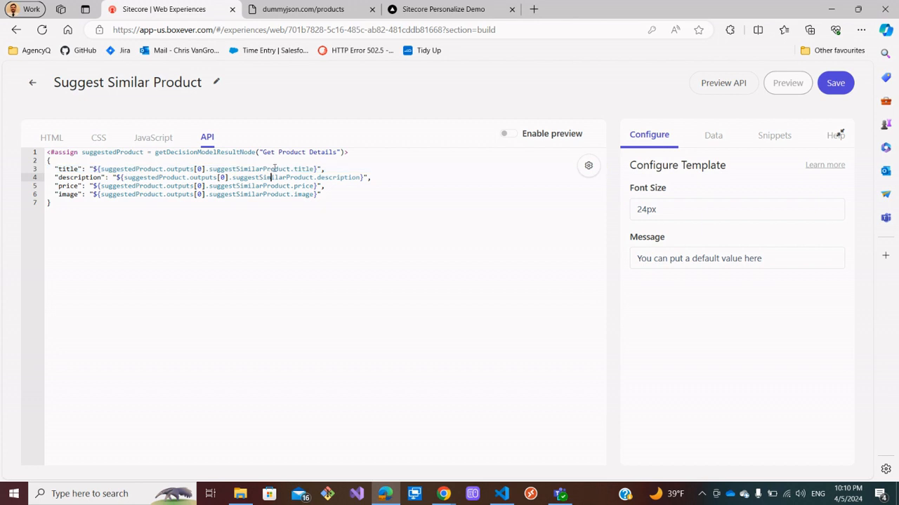
left_click_drag(290, 170, 208, 170)
key("super+v")
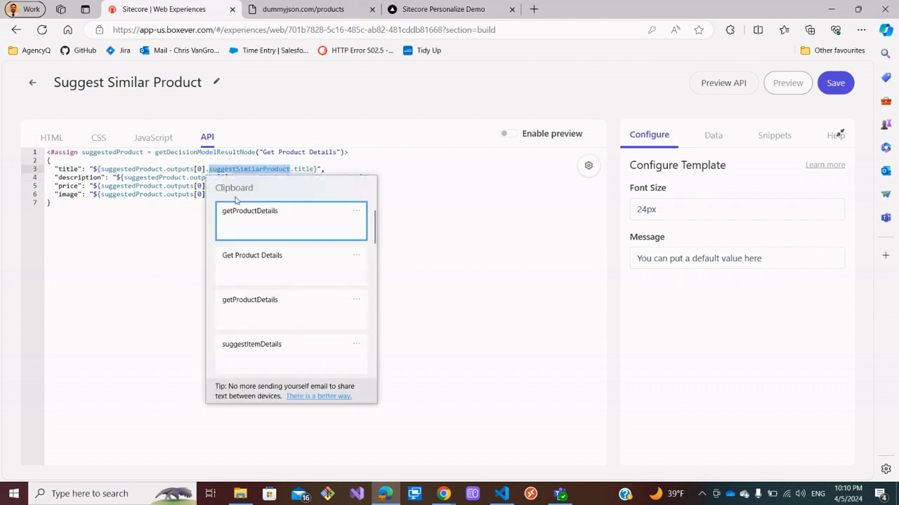
left_click(253, 216)
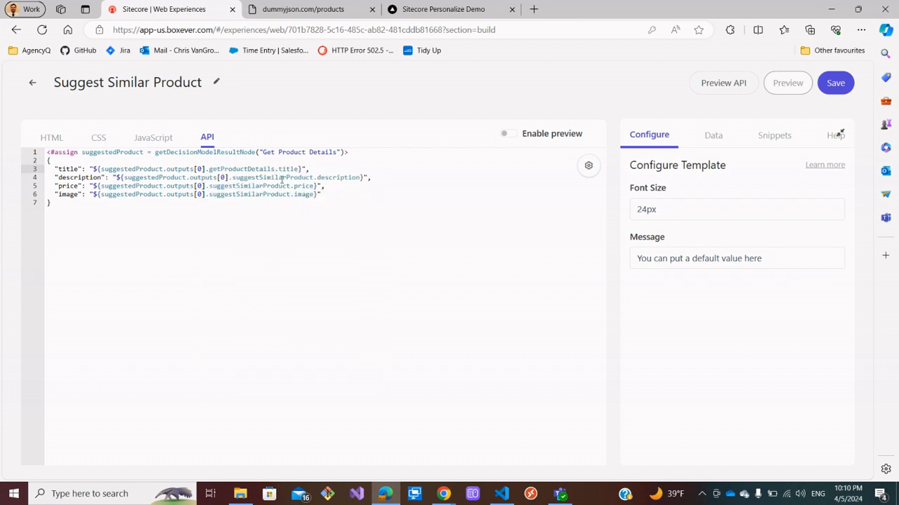
left_click_drag(313, 178, 232, 178)
type("getProductDetails")
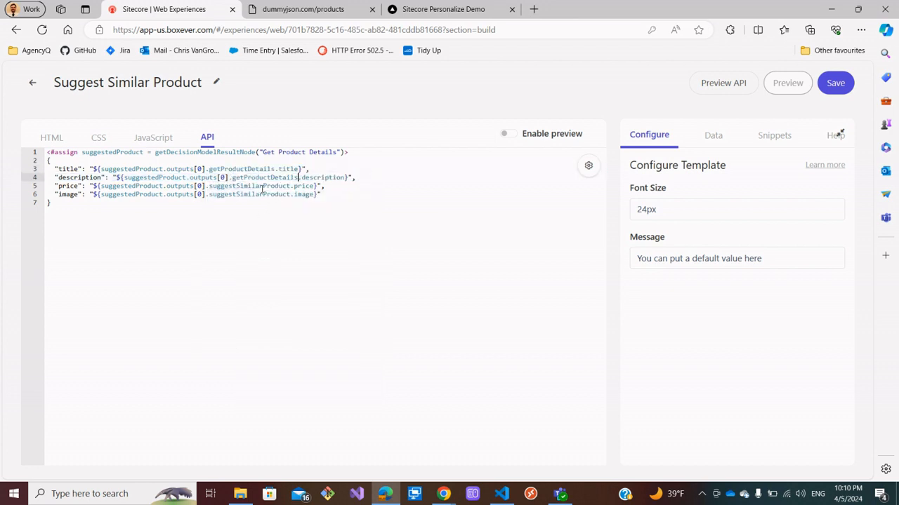
left_click_drag(290, 186, 211, 187)
type("getProductDetails")
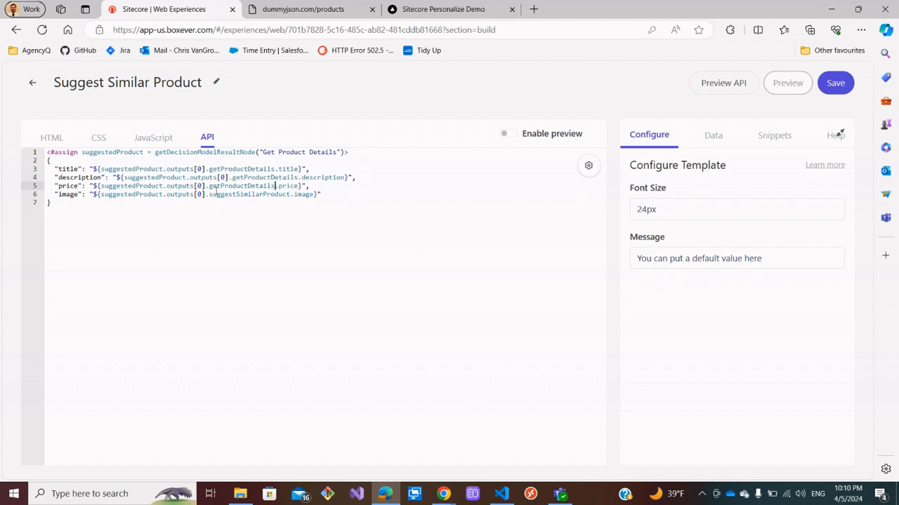
left_click_drag(290, 194, 209, 195)
type("getProductDetails")
left_click(270, 221)
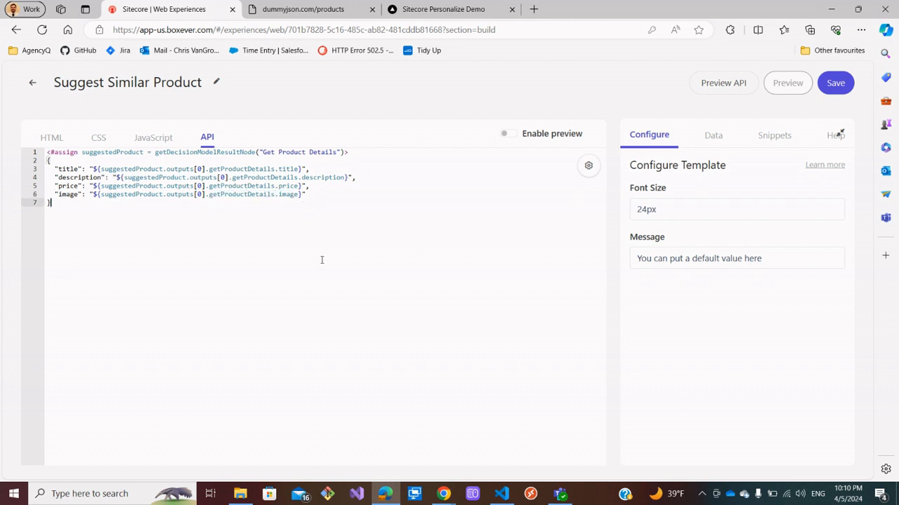
Set the Message to "Take a look at this product" and save the variant.
left_click_drag(783, 260, 631, 256)
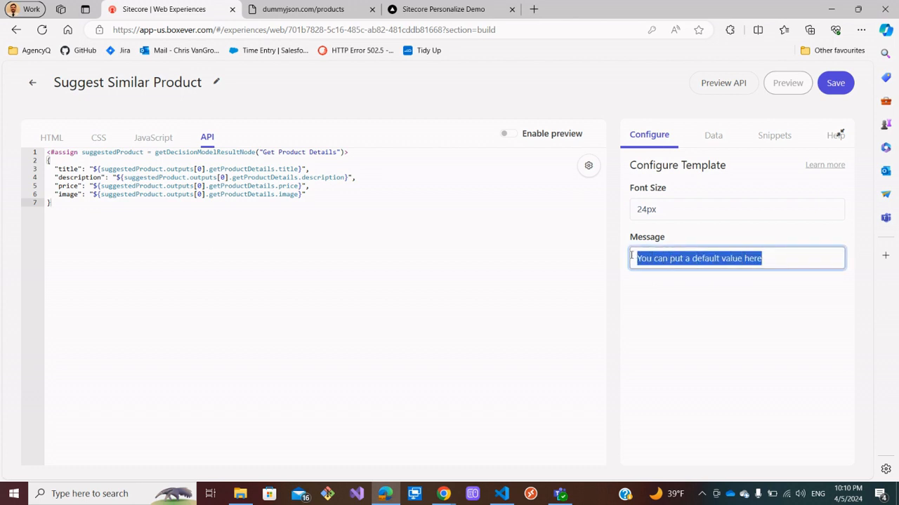
type("B")
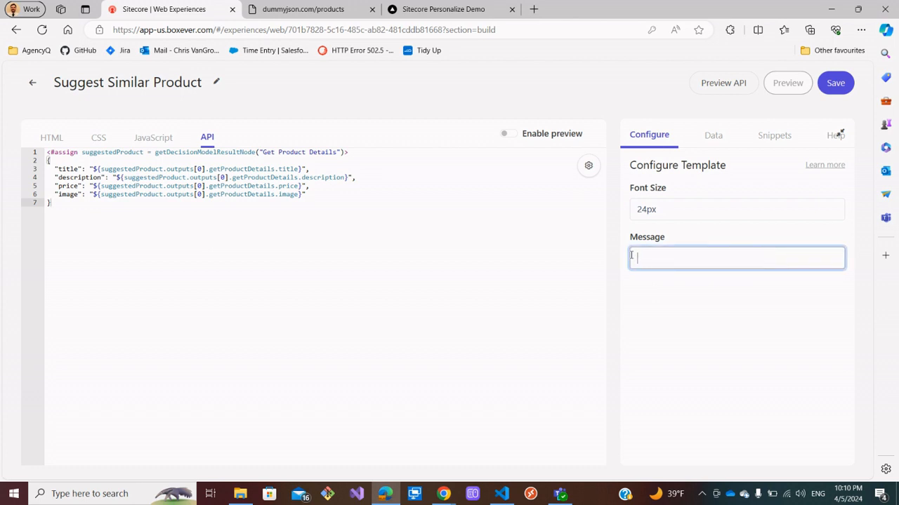
type("Take a look at this produ")
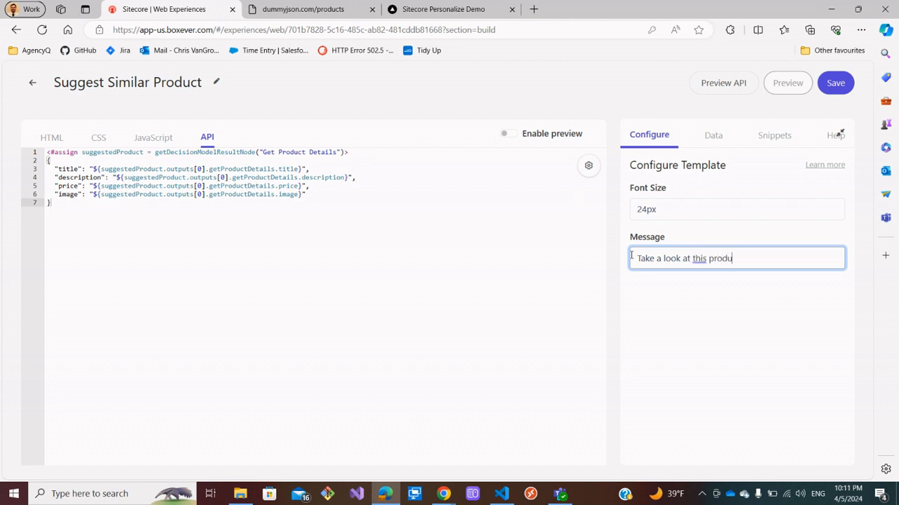
type("ct")
left_click(835, 83)
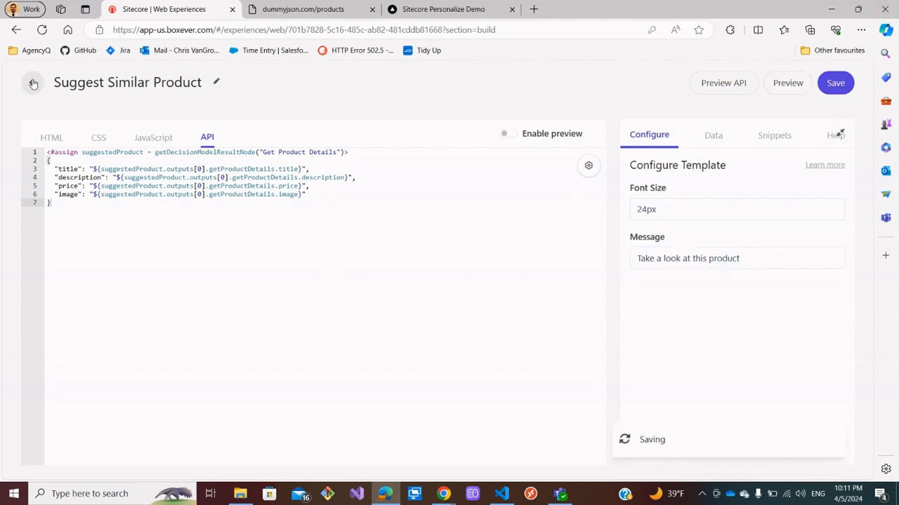
left_click(796, 88)
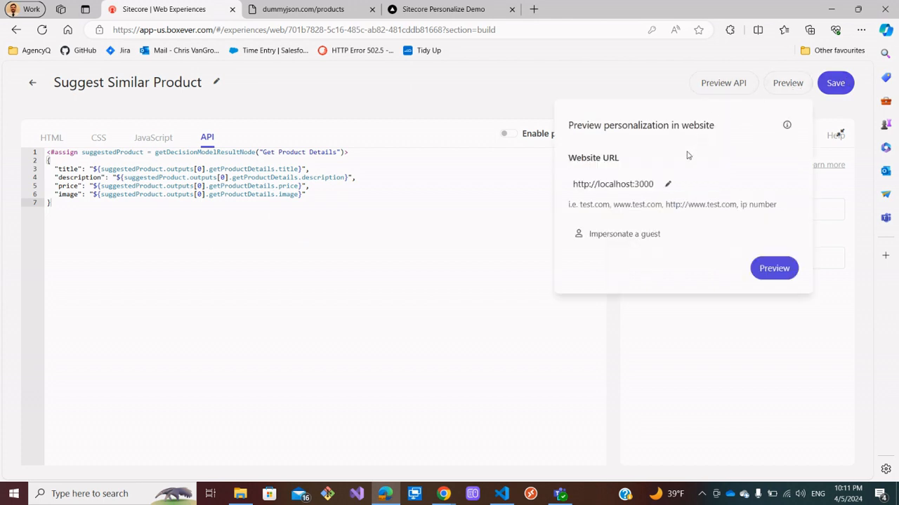
left_click(653, 234)
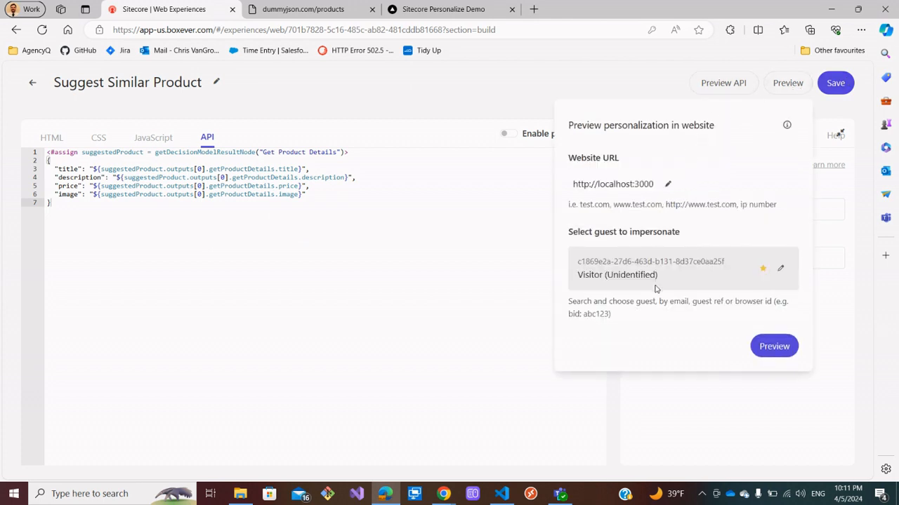
left_click(789, 345)
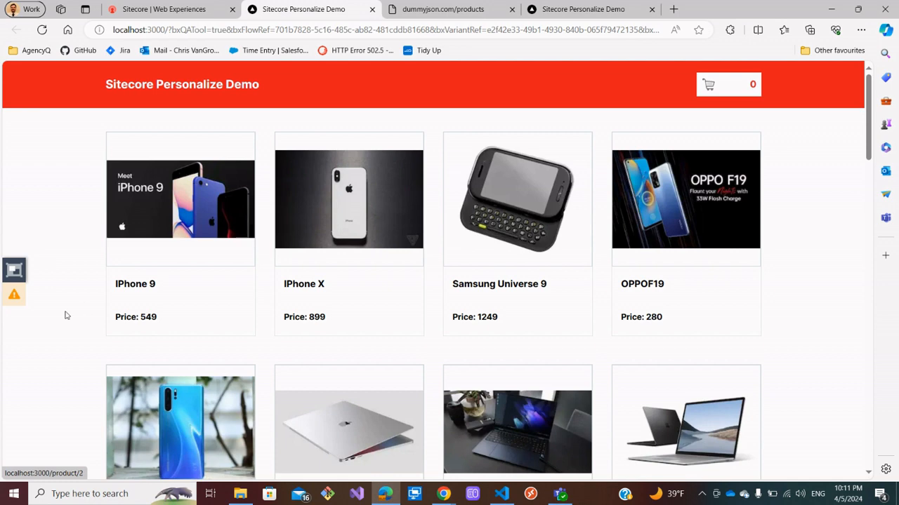
left_click(15, 296)
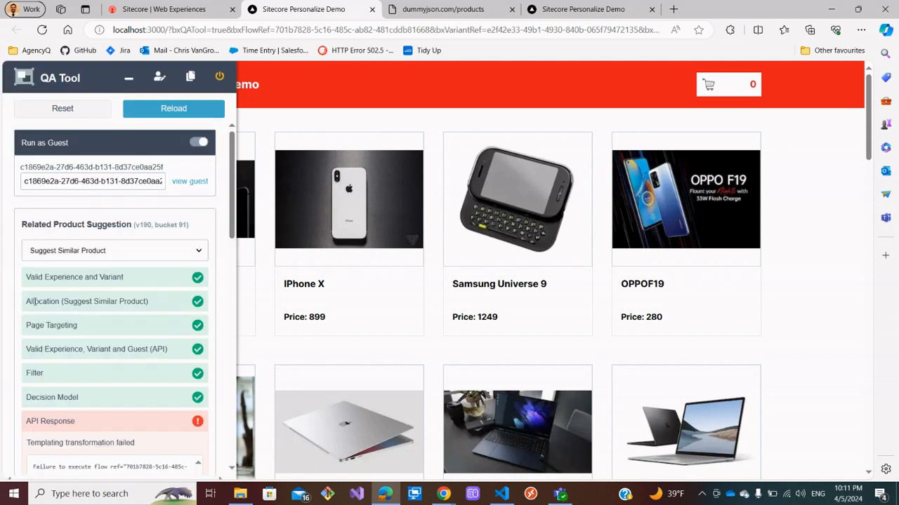
scroll(109, 372, "down", 2)
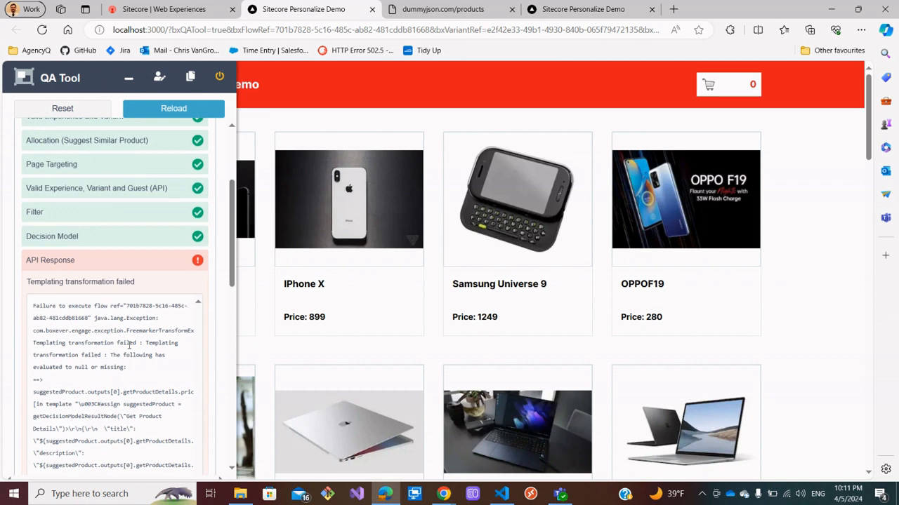
scroll(130, 345, "down", 2)
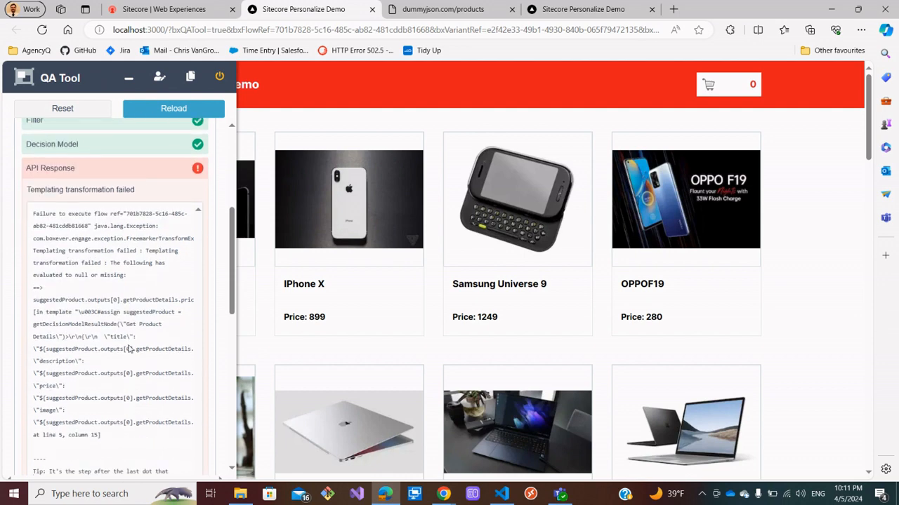
scroll(129, 349, "down", 1)
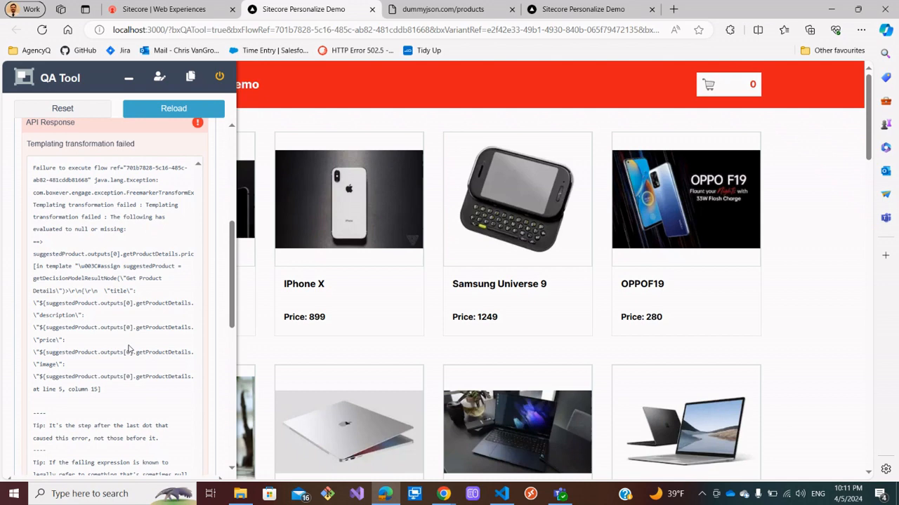
scroll(129, 349, "down", 6)
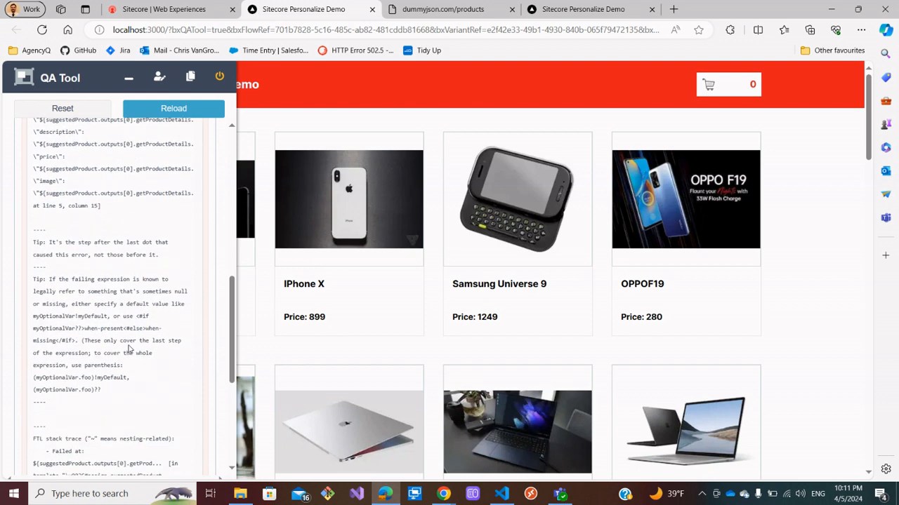
scroll(130, 349, "down", 5)
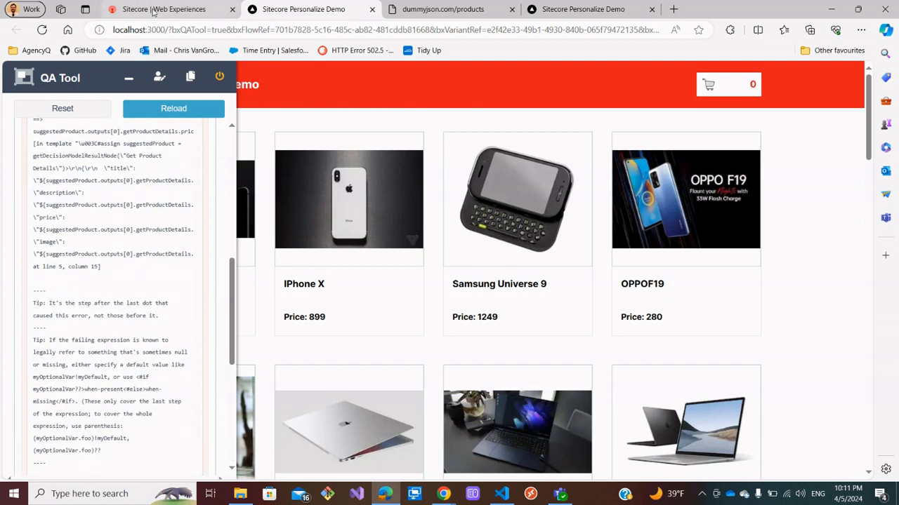
Delete the price line from the API template and save the variant.
left_click(163, 9)
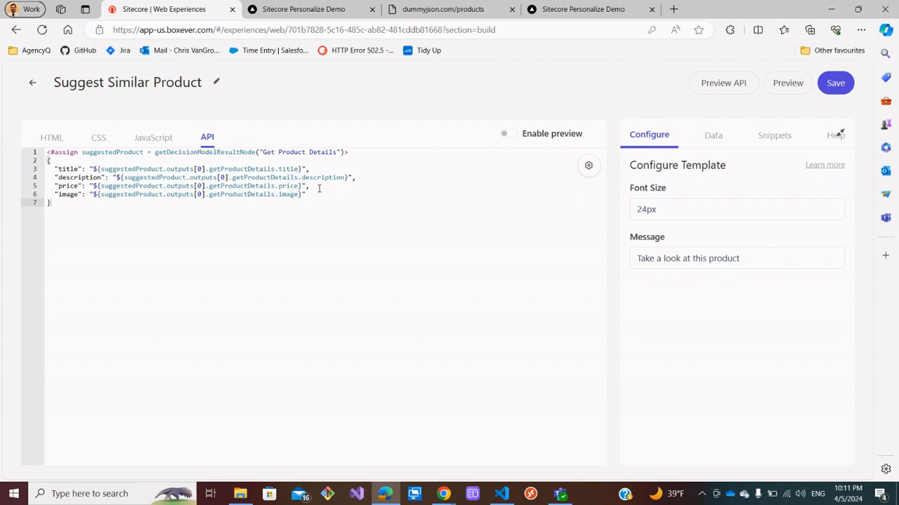
left_click_drag(313, 187, 40, 186)
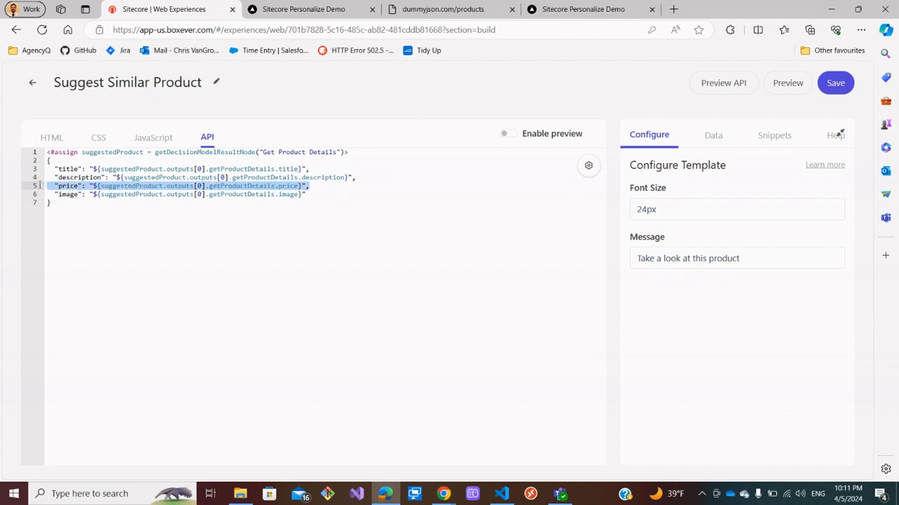
key("BackSpace")
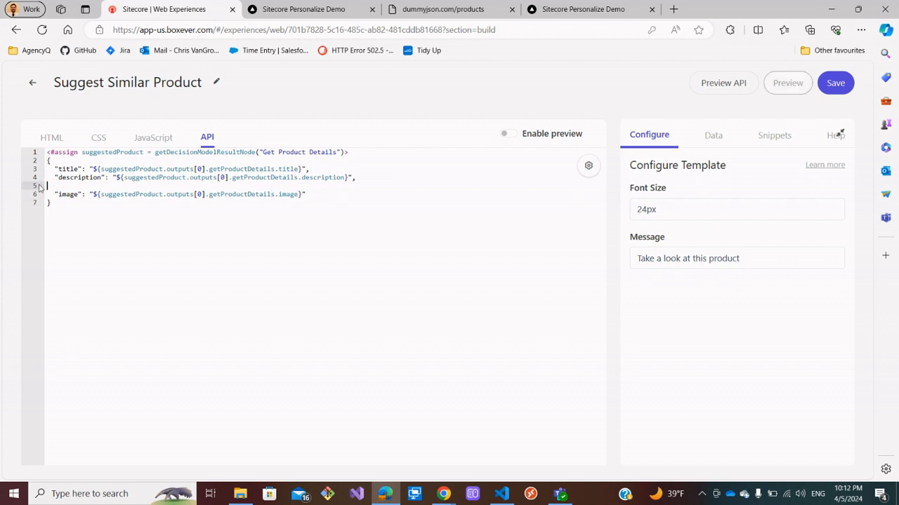
key("BackSpace")
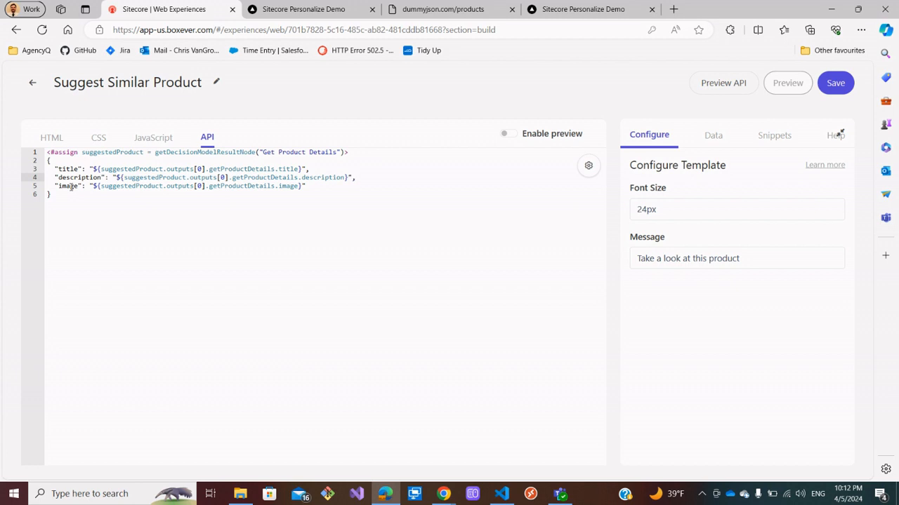
left_click(843, 82)
left_click(58, 139)
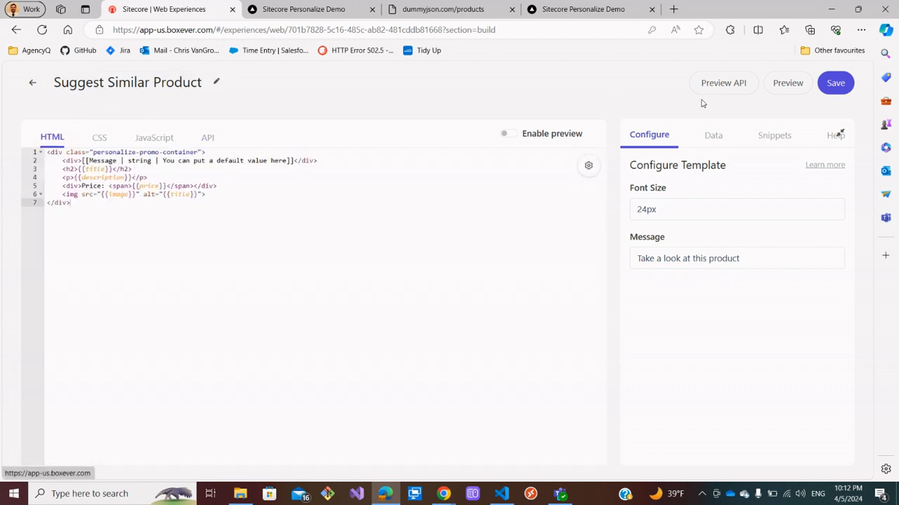
left_click(208, 139)
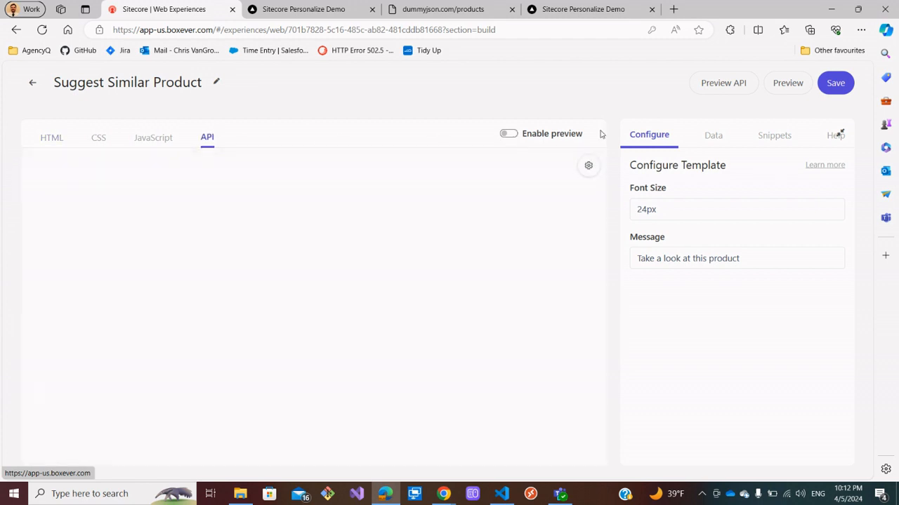
left_click(784, 83)
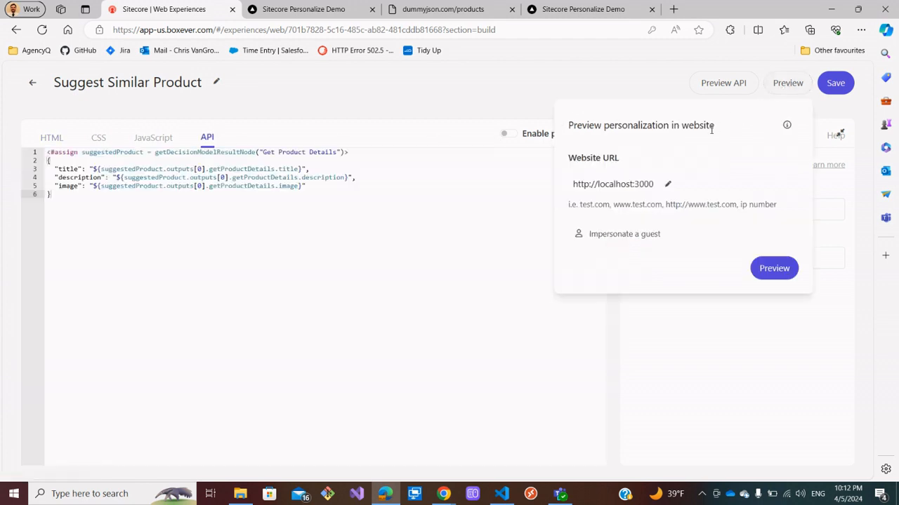
left_click(621, 235)
left_click(639, 258)
left_click(769, 346)
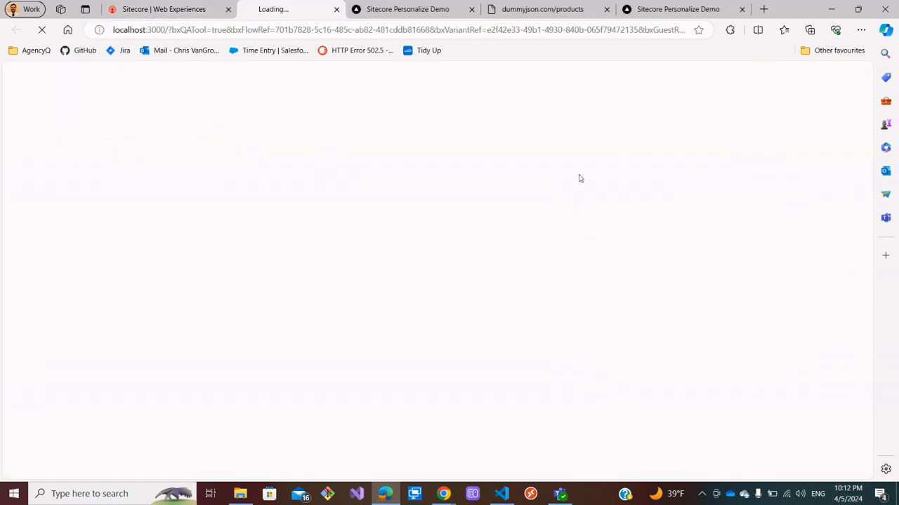